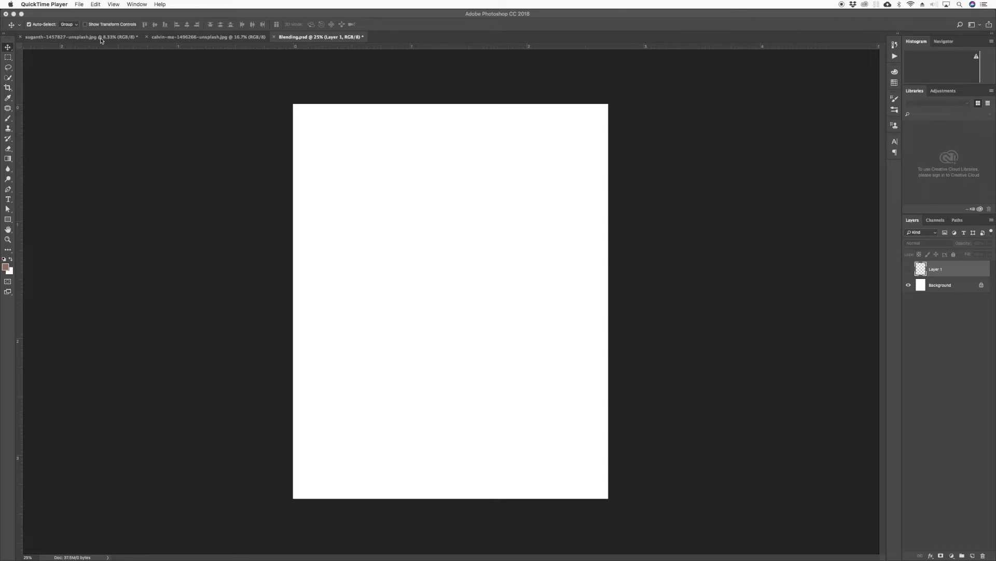
# Copy the pink blanket photo into Blending.psd as Layer 2 and shift it to fill the canvas.
pyautogui.click(149, 55)
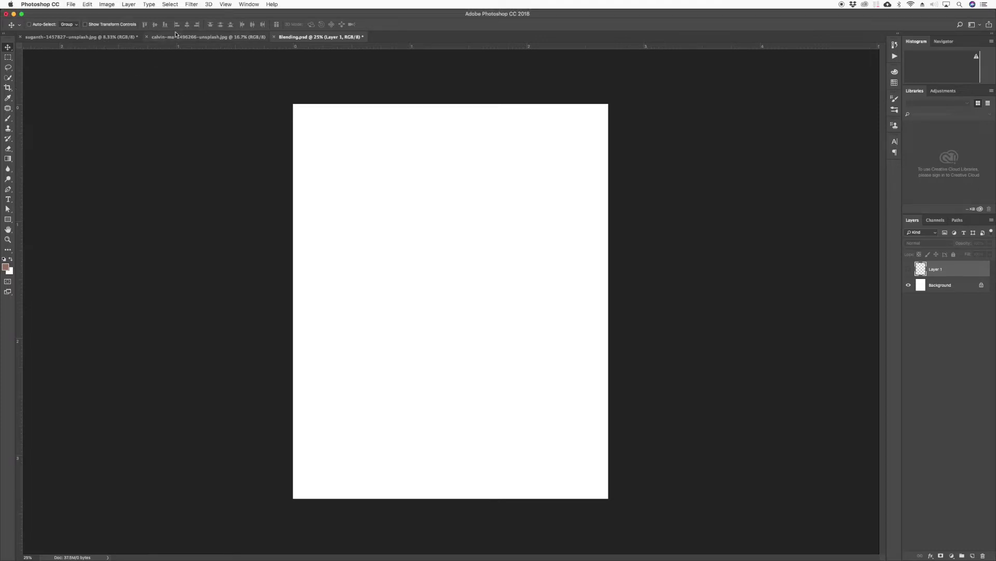
pyautogui.click(113, 40)
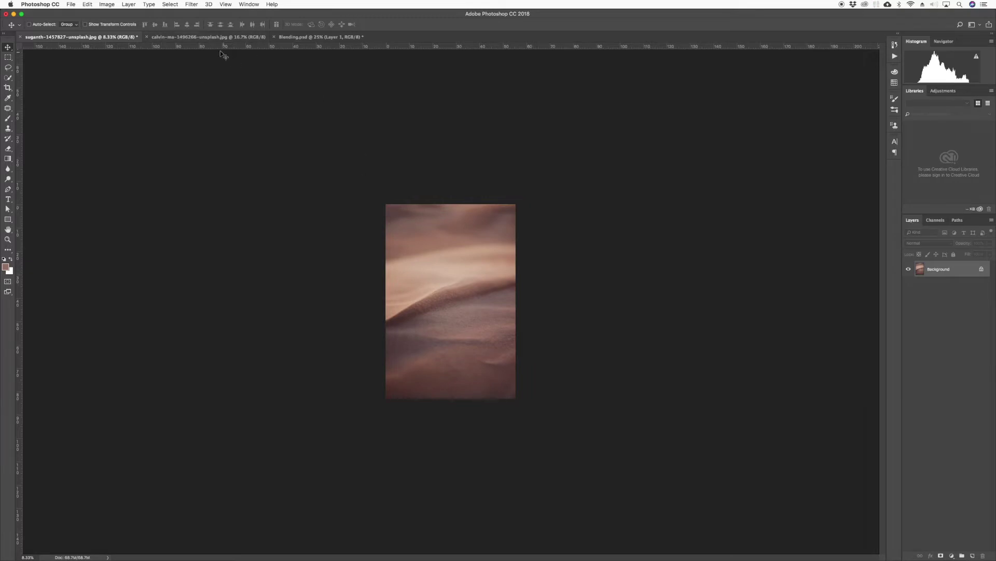
pyautogui.click(191, 38)
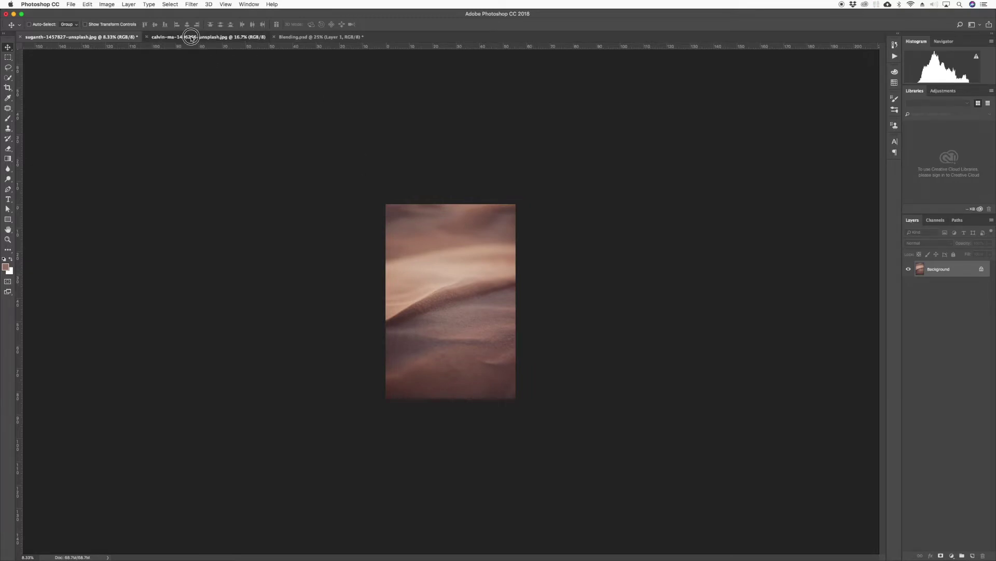
pyautogui.click(111, 38)
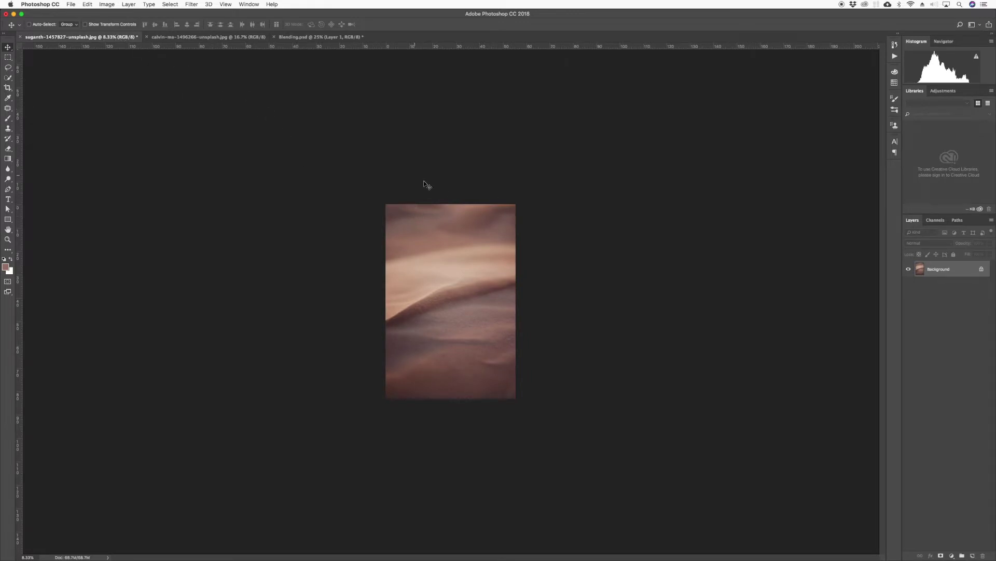
pyautogui.moveTo(916, 269); pyautogui.dragTo(422, 282)
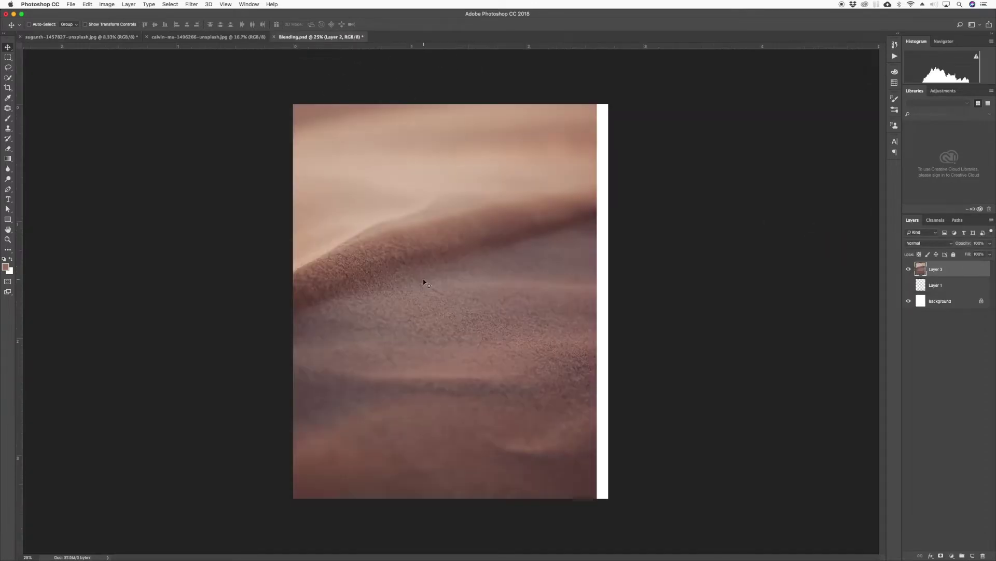
pyautogui.moveTo(508, 315); pyautogui.dragTo(503, 403)
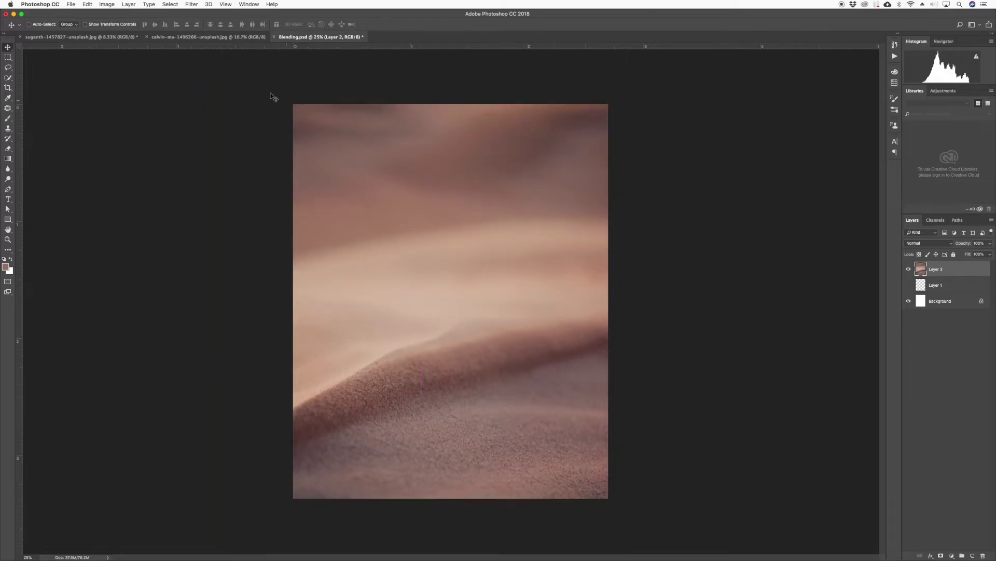
# Bring up the calvin-ma French bulldog photo, zoom in on the dog and select the Pen tool.
pyautogui.click(196, 38)
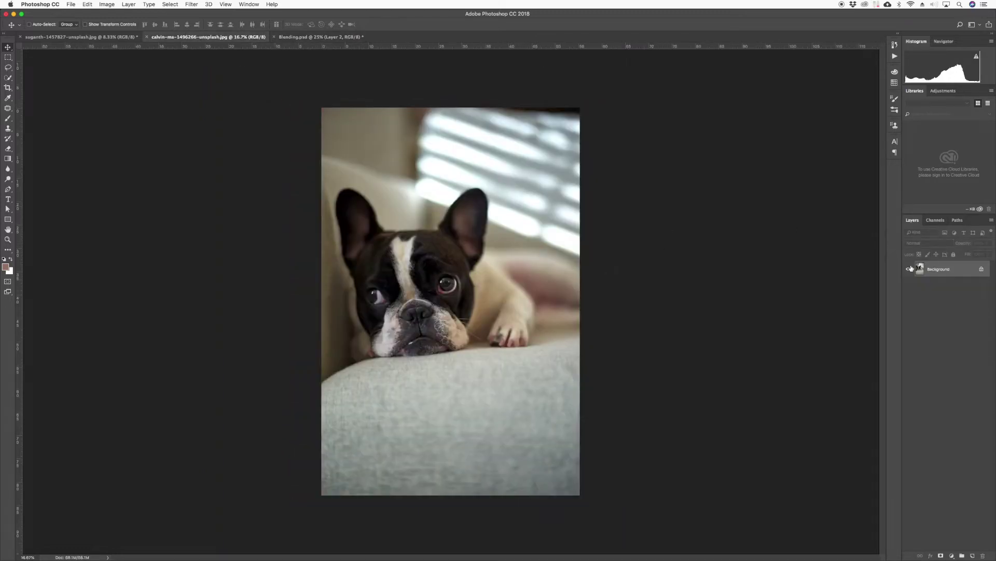
pyautogui.moveTo(920, 269); pyautogui.dragTo(193, 35)
pyautogui.press('super+plus')
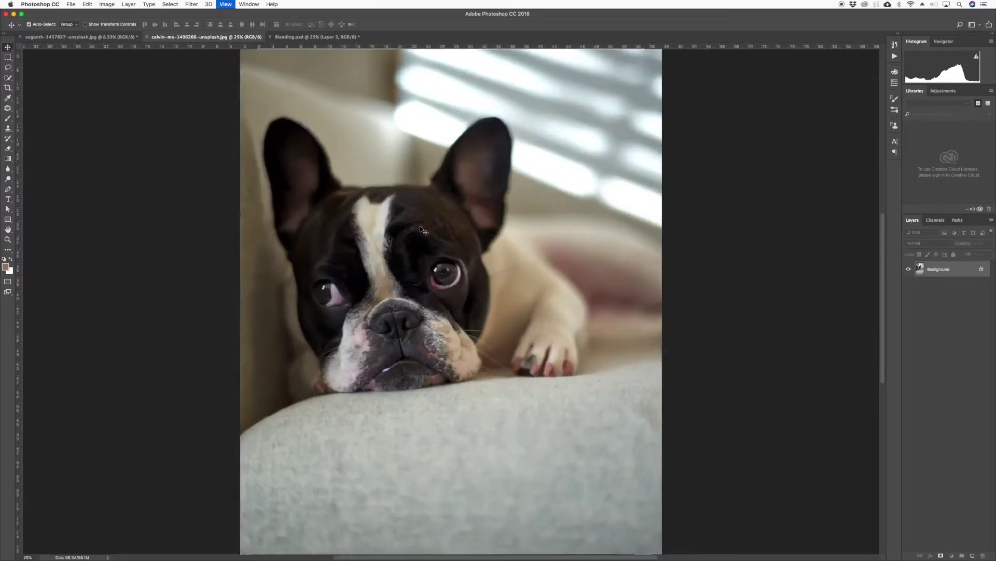
pyautogui.press('super+plus')
pyautogui.press('super+plus')
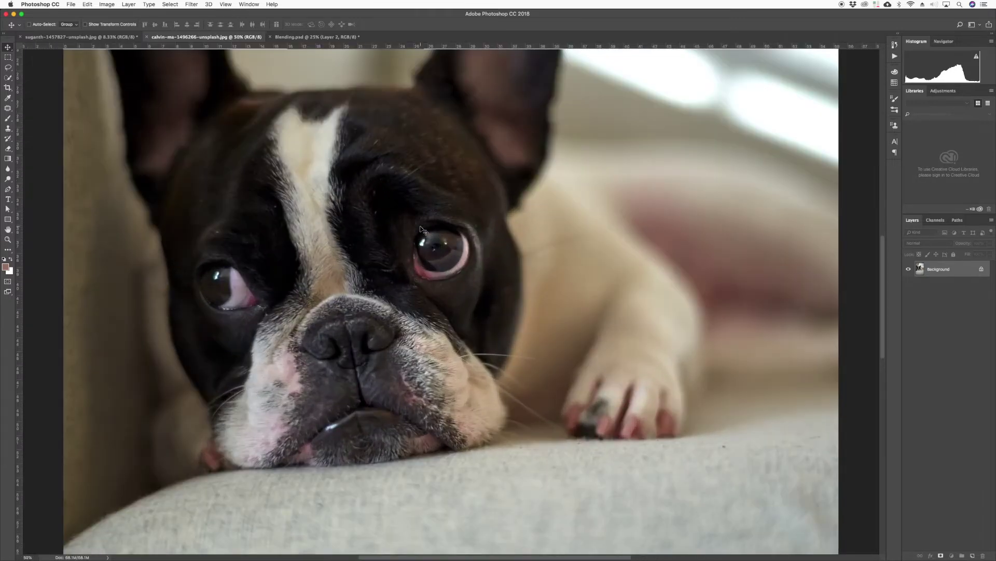
pyautogui.press('super+minus')
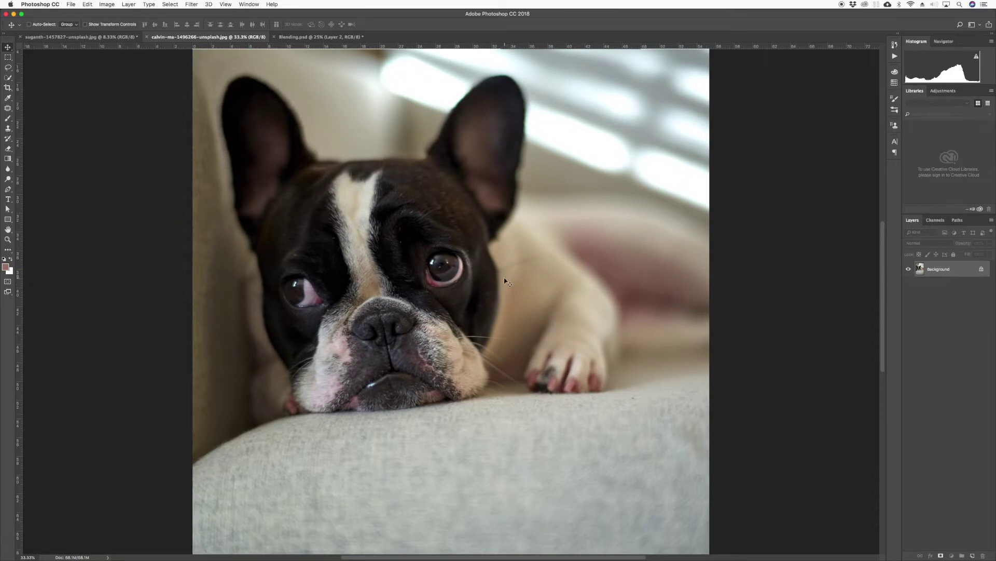
pyautogui.press('p')
pyautogui.scroll(-2, 315, 414)
pyautogui.hscroll(-1, 315, 414)
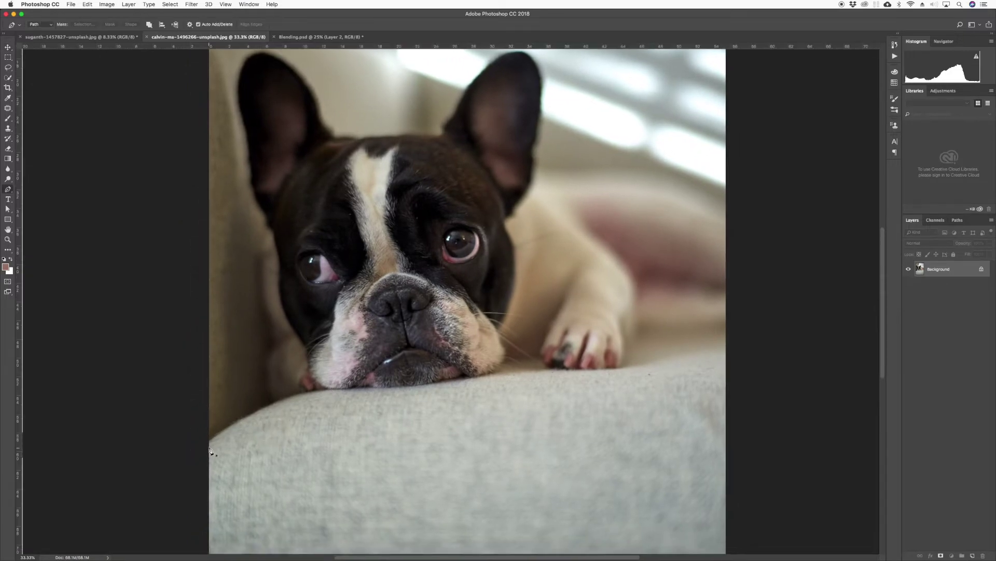
# Start the pen outline at the image's left edge and curve it along the cushion top.
pyautogui.click(209, 442)
pyautogui.press('super+plus')
pyautogui.scroll(-3, 307, 444)
pyautogui.hscroll(-2, 307, 444)
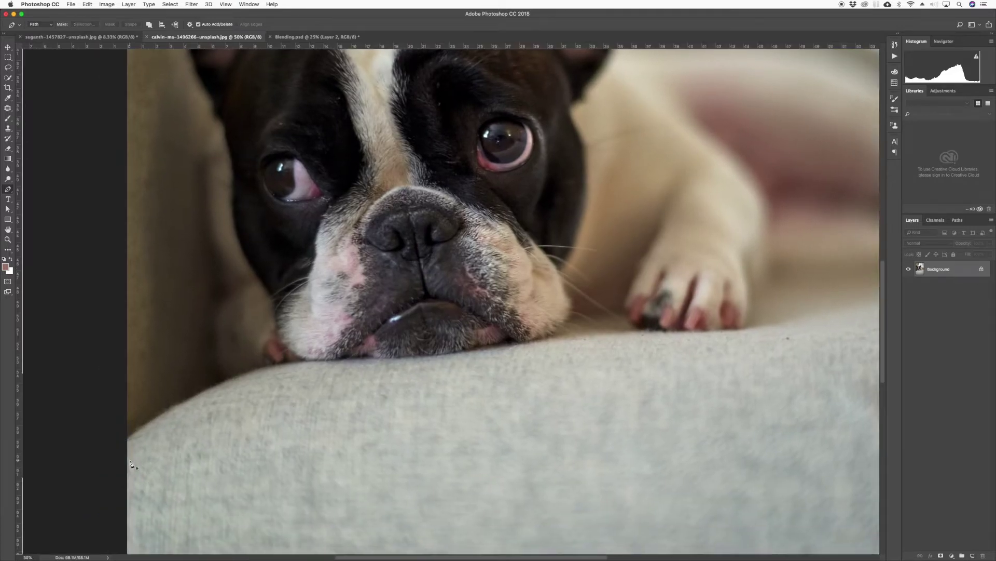
pyautogui.click(125, 458)
pyautogui.moveTo(160, 430); pyautogui.dragTo(172, 428)
pyautogui.moveTo(233, 394); pyautogui.dragTo(247, 392)
pyautogui.moveTo(308, 381); pyautogui.dragTo(332, 379)
pyautogui.moveTo(399, 381); pyautogui.dragTo(413, 381)
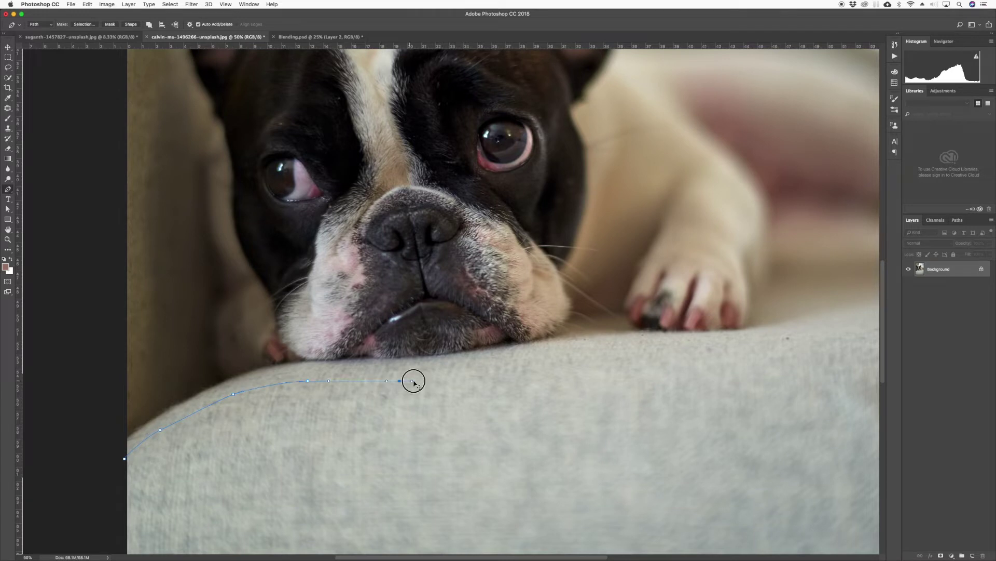
pyautogui.moveTo(496, 367); pyautogui.dragTo(729, 349)
# Extend the outline rightward along the cushion and up the right edge, undoing a misplaced anchor.
pyautogui.hscroll(5, 727, 343)
pyautogui.scroll(3, 727, 342)
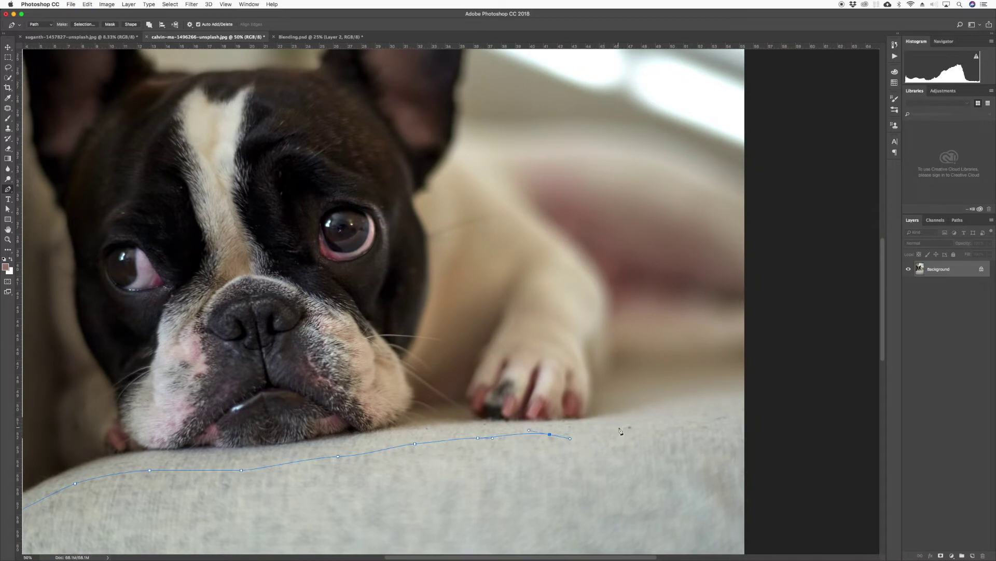
pyautogui.moveTo(630, 426); pyautogui.dragTo(736, 406)
pyautogui.hscroll(2, 737, 373)
pyautogui.scroll(3, 737, 373)
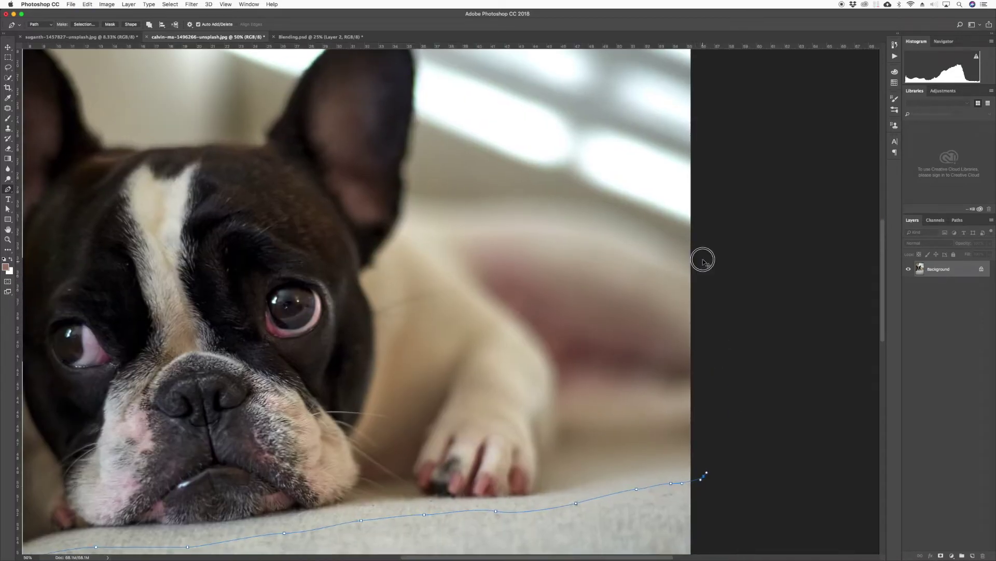
pyautogui.moveTo(702, 260); pyautogui.dragTo(704, 247)
pyautogui.scroll(3, 704, 248)
pyautogui.moveTo(700, 304); pyautogui.dragTo(666, 286)
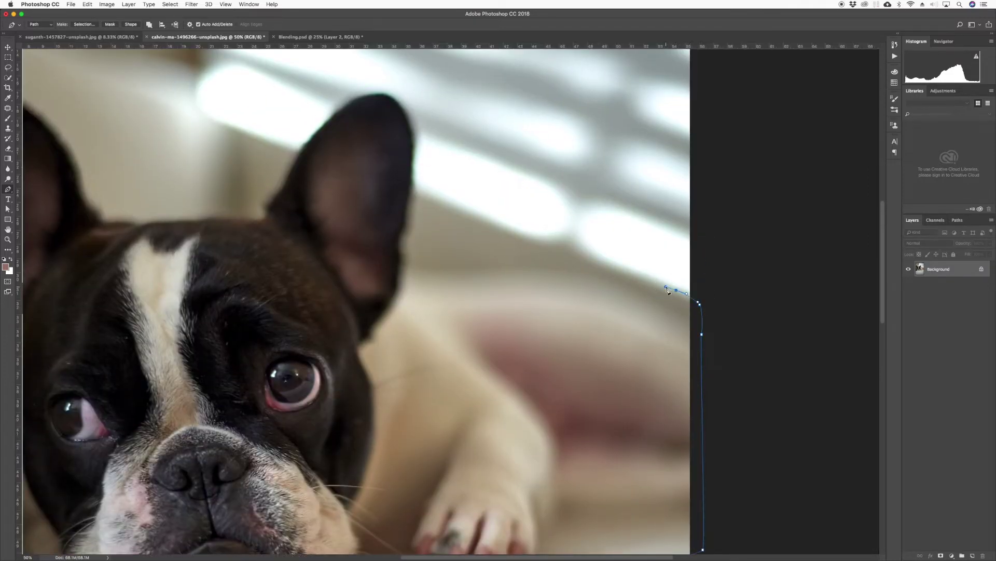
pyautogui.press('super+minus')
pyautogui.press('super+z')
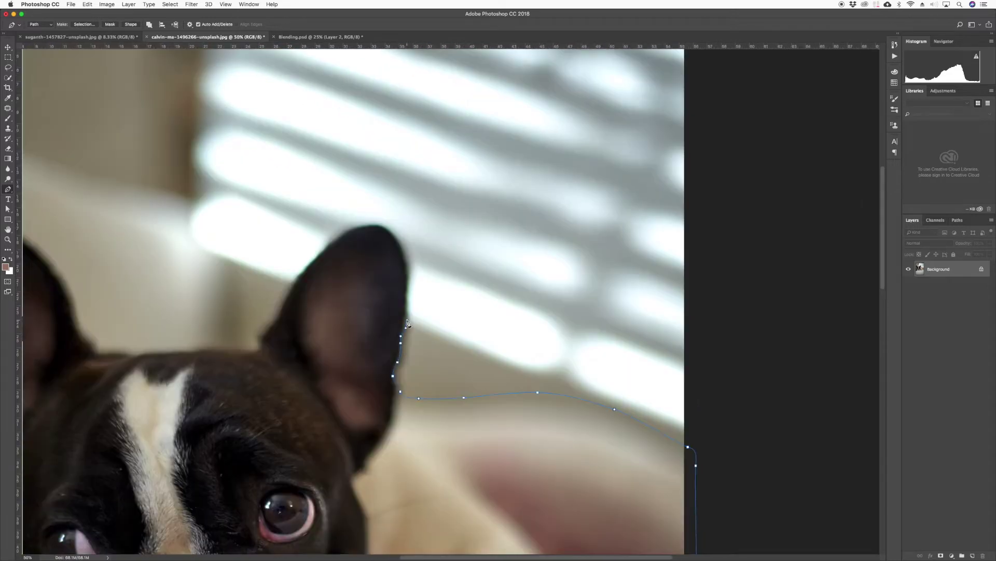
# Trace the outline from the back around the right ear toward the top of the head.
pyautogui.click(423, 183)
pyautogui.moveTo(426, 311); pyautogui.dragTo(425, 306)
pyautogui.moveTo(413, 286); pyautogui.dragTo(408, 284)
pyautogui.moveTo(397, 281); pyautogui.dragTo(496, 261)
pyautogui.moveTo(451, 286); pyautogui.dragTo(472, 281)
pyautogui.moveTo(455, 313); pyautogui.dragTo(452, 317)
pyautogui.moveTo(421, 359); pyautogui.dragTo(457, 365)
# Trace across the head top, over the left ear tip and down its edge.
pyautogui.moveTo(428, 365)
pyautogui.mouseDown()
pyautogui.moveTo(389, 372)
pyautogui.moveTo(517, 368)
pyautogui.mouseUp()
pyautogui.moveTo(505, 370); pyautogui.dragTo(472, 367)
pyautogui.moveTo(449, 329); pyautogui.dragTo(447, 322)
pyautogui.moveTo(411, 262); pyautogui.dragTo(405, 257)
pyautogui.moveTo(378, 242); pyautogui.dragTo(351, 239)
pyautogui.moveTo(339, 247); pyautogui.dragTo(334, 251)
pyautogui.moveTo(327, 274); pyautogui.dragTo(283, 182)
pyautogui.moveTo(282, 192); pyautogui.dragTo(292, 226)
pyautogui.moveTo(298, 268); pyautogui.dragTo(302, 298)
# Add anchors down the dog's left cheek toward the cushion line.
pyautogui.scroll(-2, 302, 299)
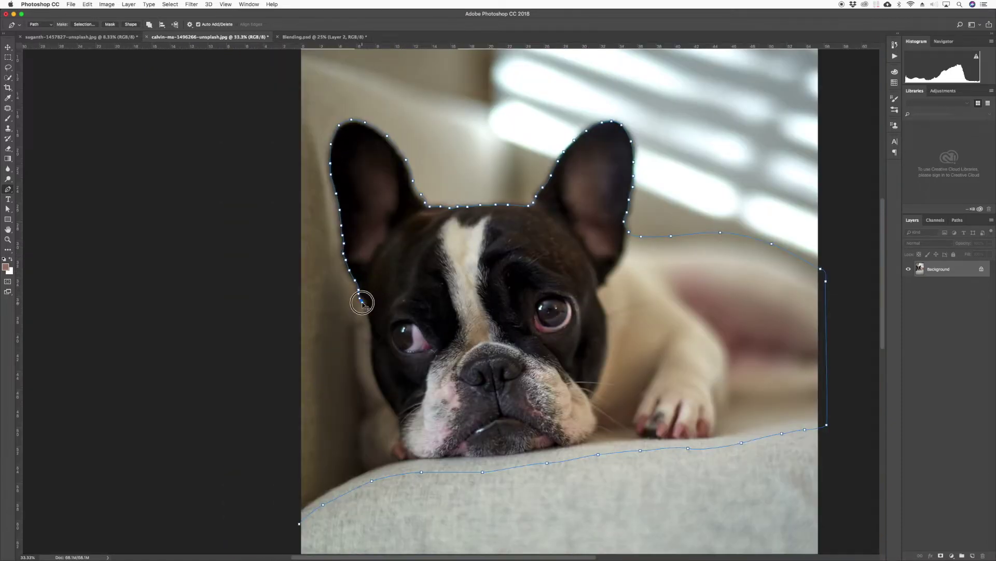
pyautogui.scroll(-1, 362, 302)
pyautogui.click(381, 311)
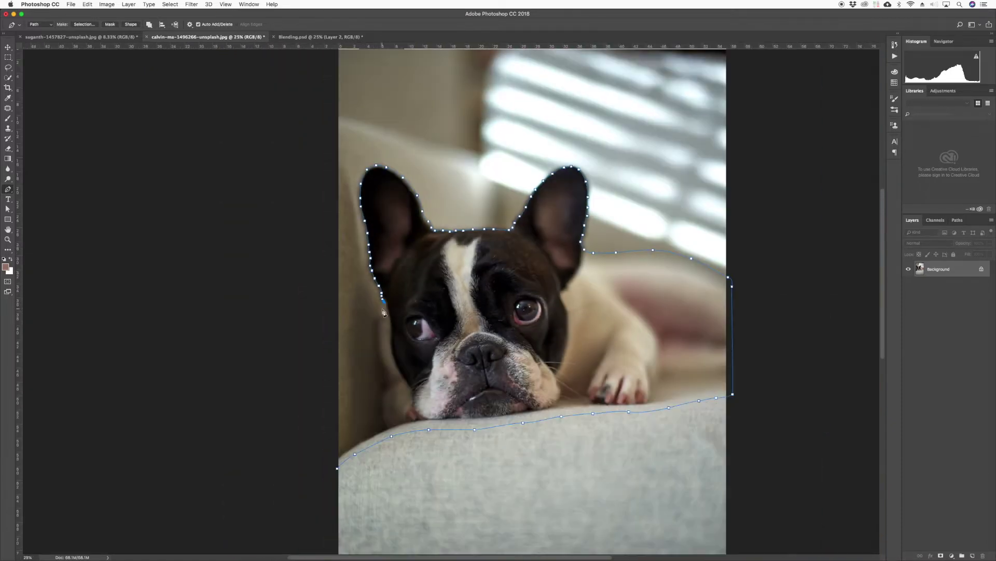
pyautogui.click(377, 327)
pyautogui.click(377, 353)
pyautogui.click(379, 369)
pyautogui.click(382, 385)
pyautogui.click(381, 397)
pyautogui.click(384, 417)
pyautogui.click(384, 429)
pyautogui.scroll(2, 403, 367)
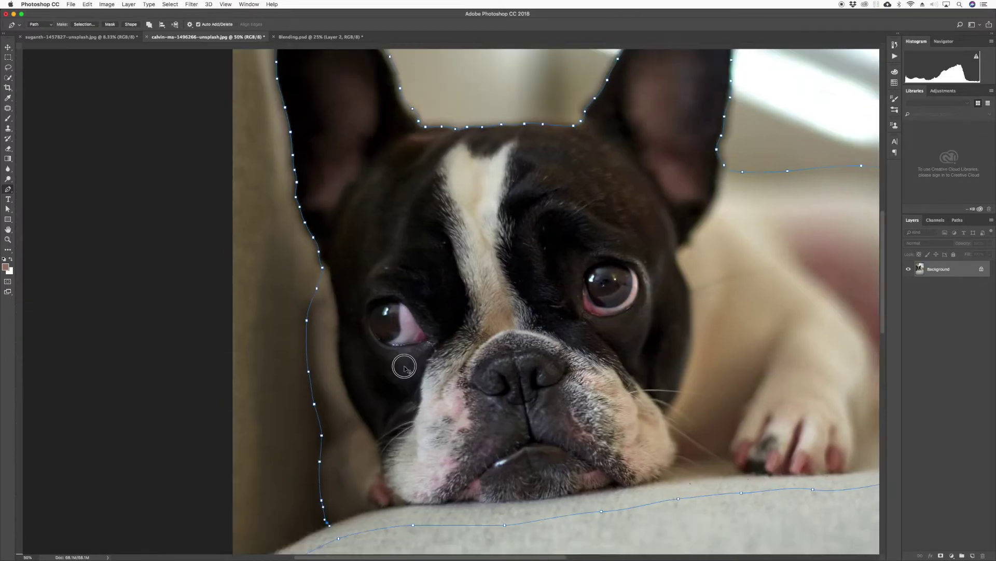
# Delete the stray lower-left anchors and undo a looping attempt to join cheek and cushion.
pyautogui.rightClick(276, 469)
pyautogui.click(296, 472)
pyautogui.rightClick(240, 496)
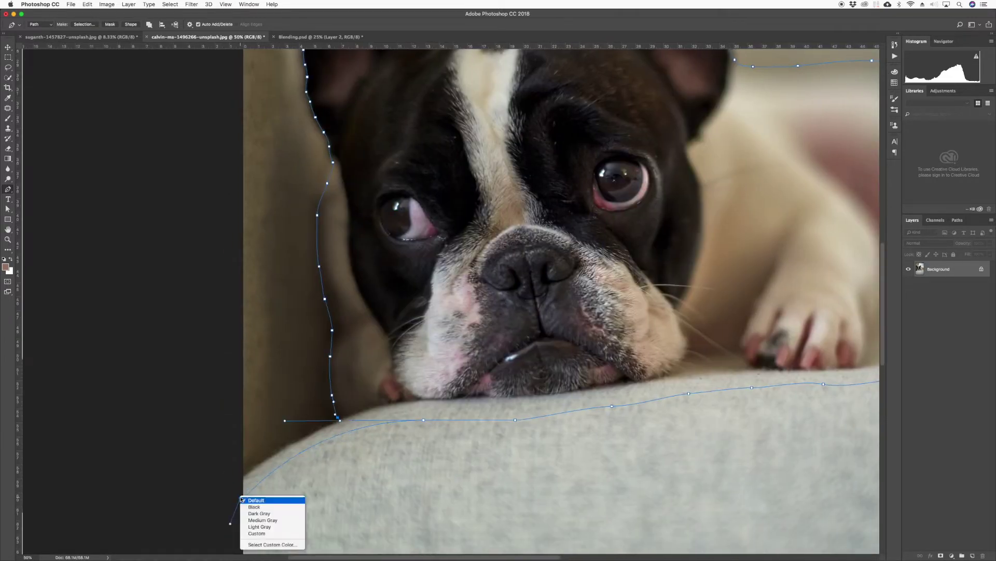
pyautogui.click(228, 522)
pyautogui.press('BackSpace')
pyautogui.click(339, 421)
pyautogui.click(367, 425)
pyautogui.click(424, 420)
pyautogui.press('super+z')
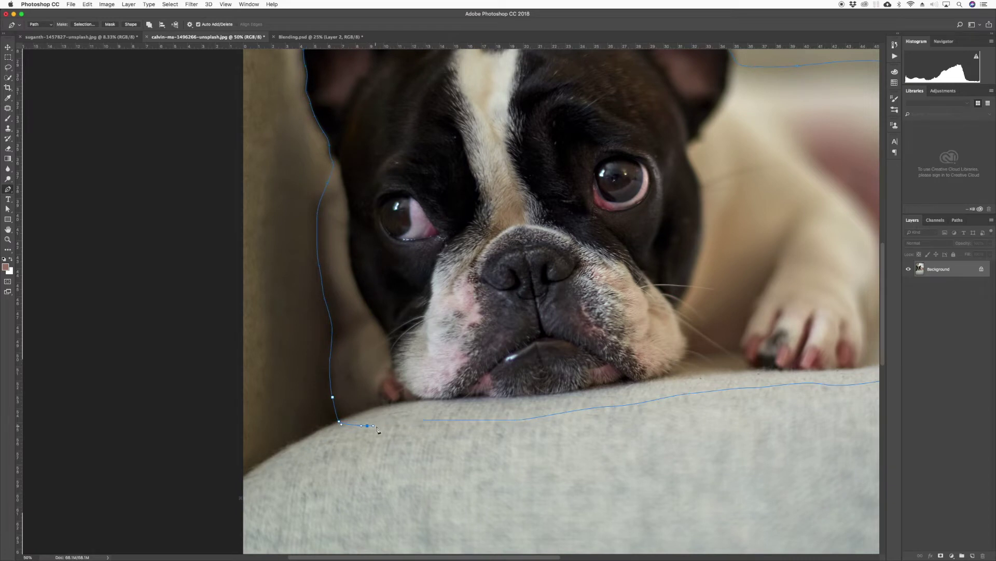
# Add anchors along the cushion to the join and close the outline around the dog.
pyautogui.click(386, 424)
pyautogui.click(402, 419)
pyautogui.click(415, 419)
pyautogui.moveTo(424, 420); pyautogui.dragTo(420, 425)
pyautogui.click(8, 48)
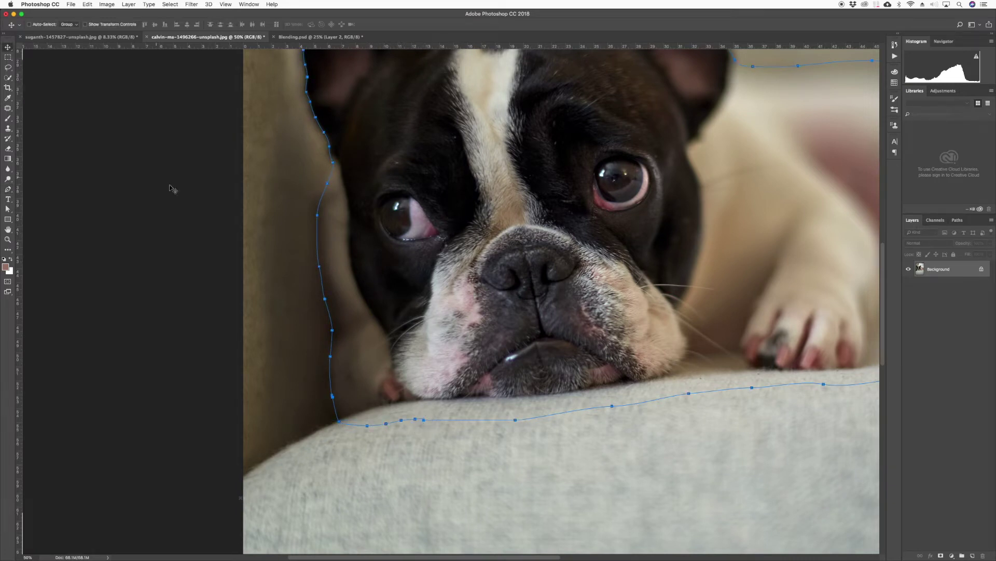
# Load the dog's Work Path as a selection, switch to the Lasso, and reset colours to default black.
pyautogui.press('super+minus')
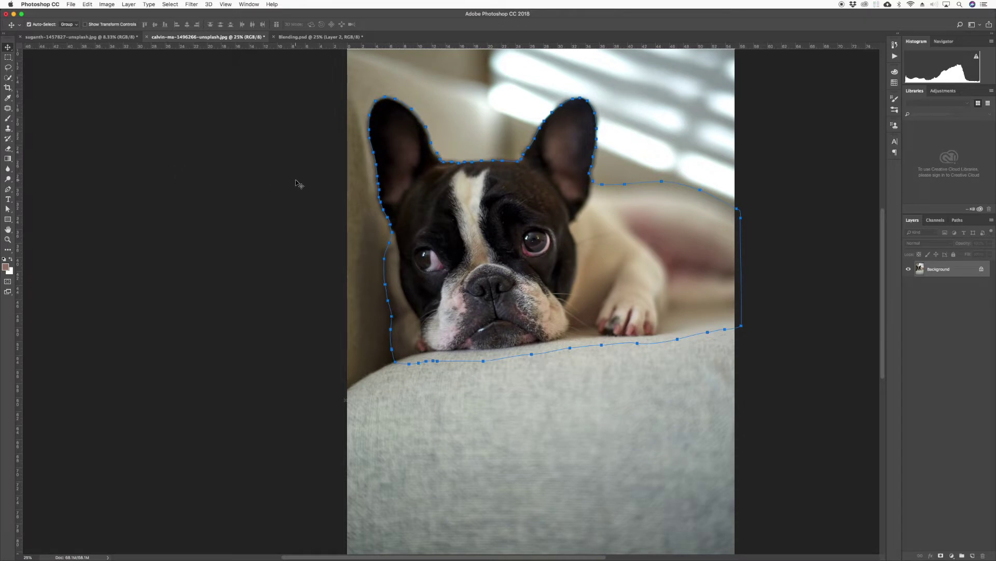
pyautogui.press('super+minus')
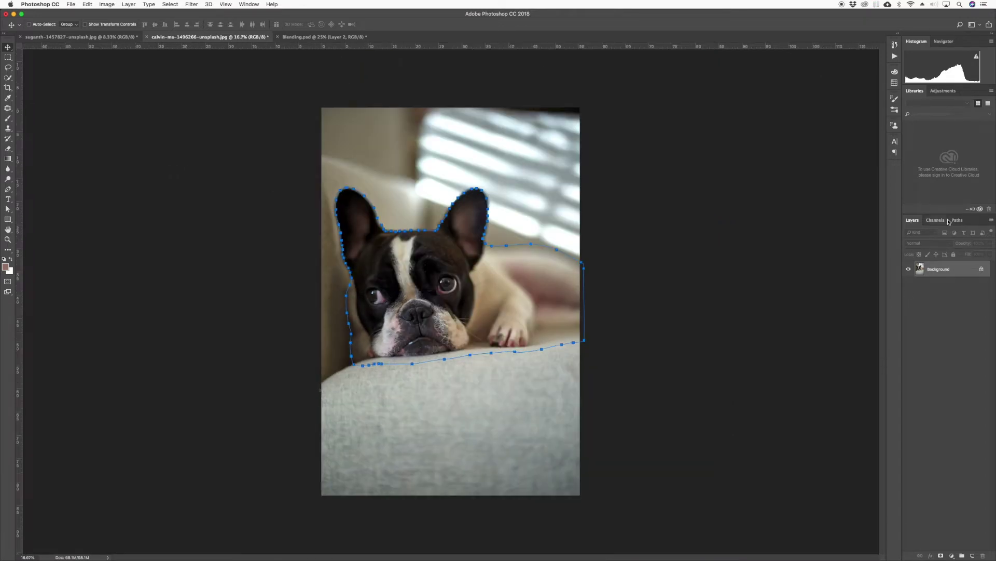
pyautogui.click(958, 221)
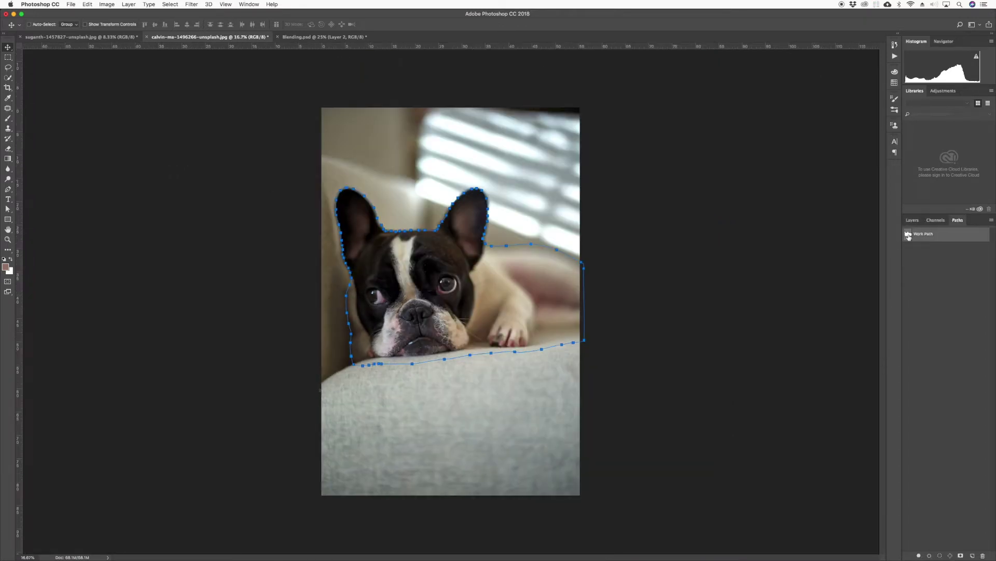
pyautogui.keyDown('super'); pyautogui.click(908, 235); pyautogui.keyUp('super')
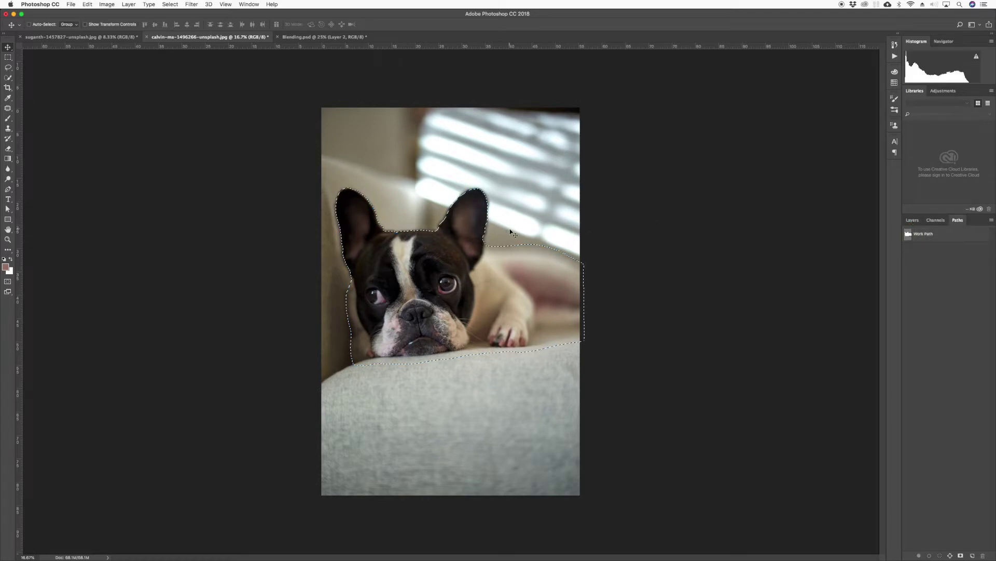
pyautogui.press('l')
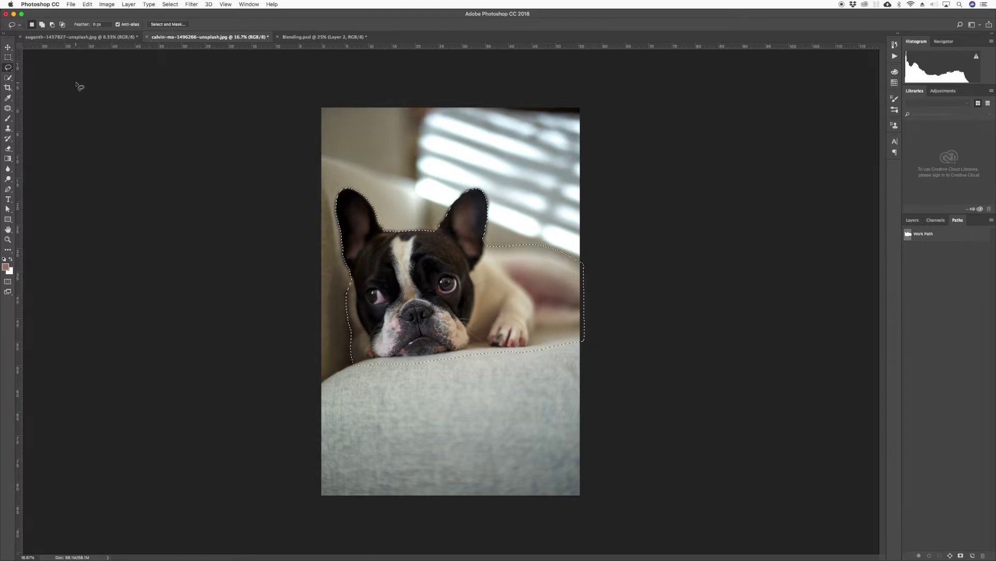
pyautogui.press('d')
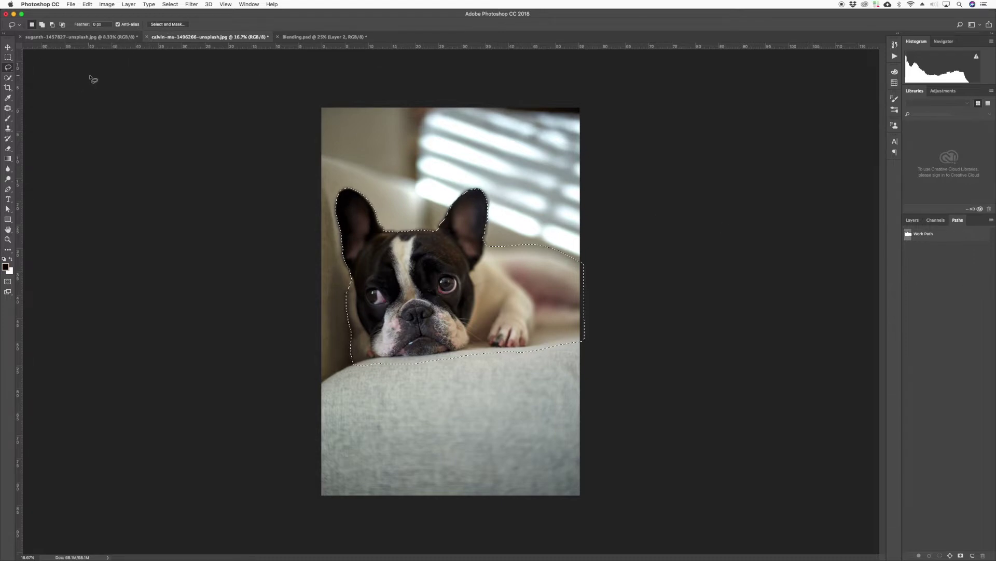
# Open Select and Mask, shrink the refine brush to 125 and set Edge Detection Radius to 2 px.
pyautogui.click(173, 25)
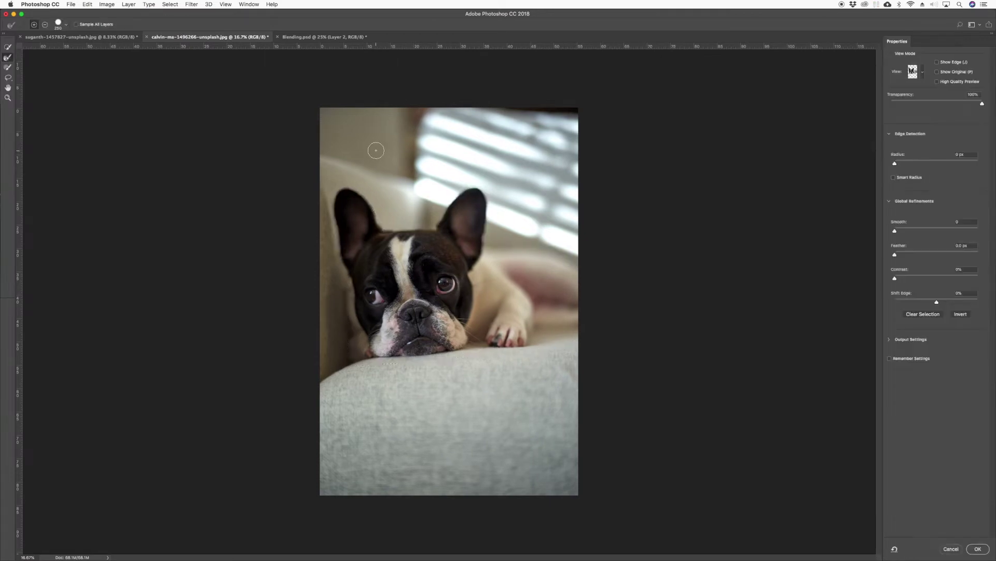
pyautogui.press('super+equal')
pyautogui.press('super+equal')
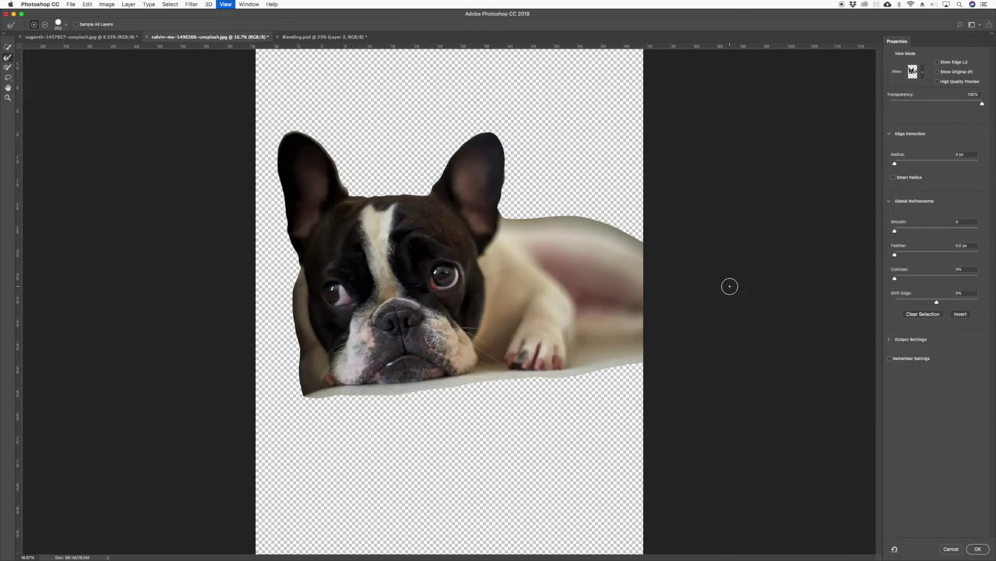
pyautogui.moveTo(614, 232); pyautogui.dragTo(618, 344)
pyautogui.press('[')
pyautogui.press('[')
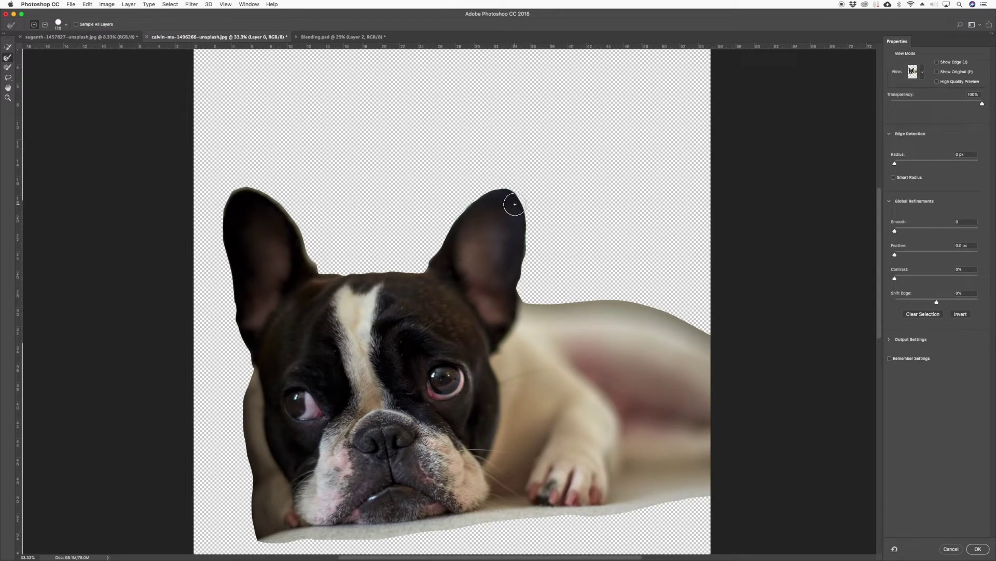
pyautogui.press('[')
pyautogui.press('[')
pyautogui.moveTo(895, 165); pyautogui.dragTo(906, 167)
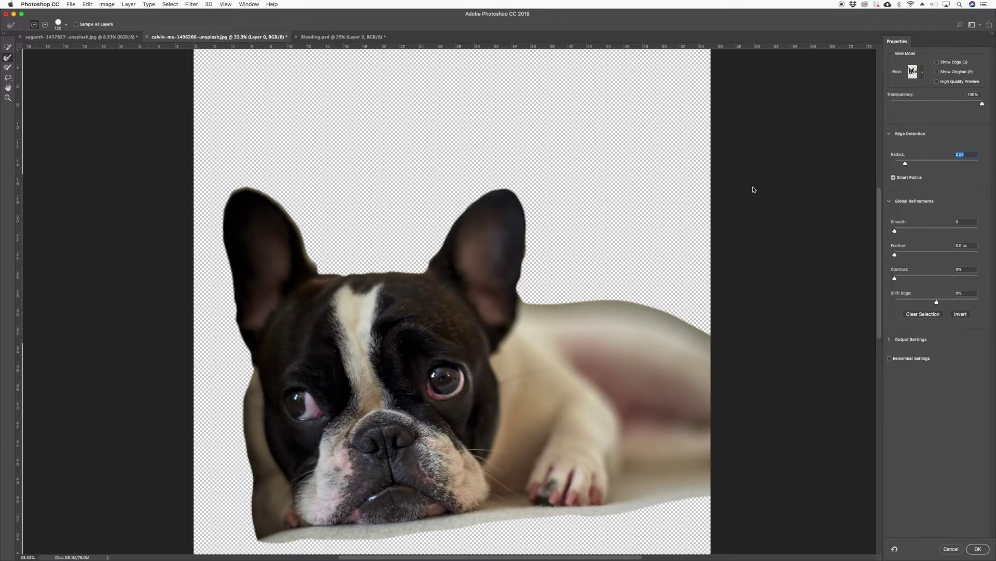
# With the brush reduced to 80 then 40, refine the left ear's tip, upper and outer edges.
pyautogui.press('super+plus')
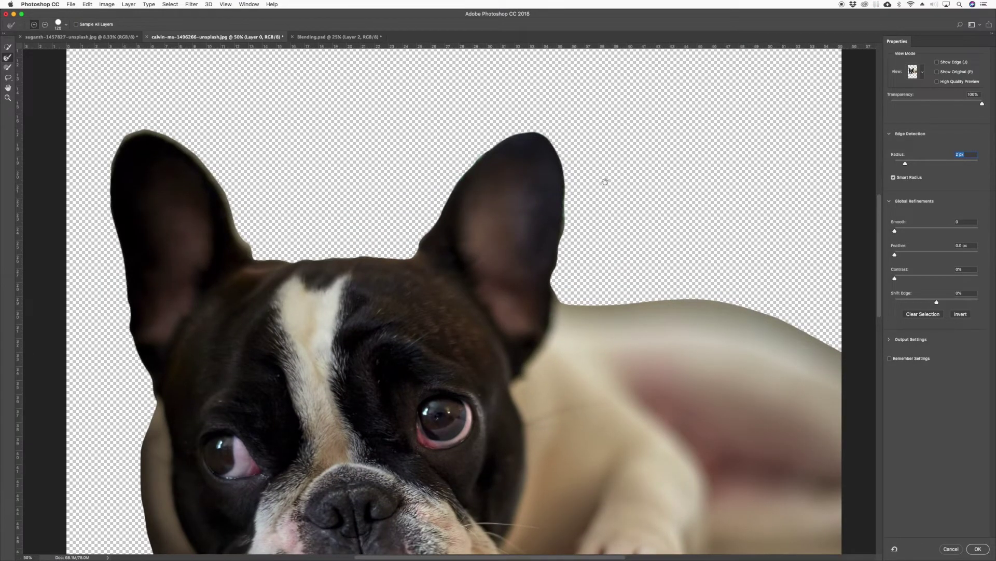
pyautogui.scroll(3, 620, 249)
pyautogui.hscroll(-2, 620, 249)
pyautogui.press('[')
pyautogui.press('[')
pyautogui.press('[')
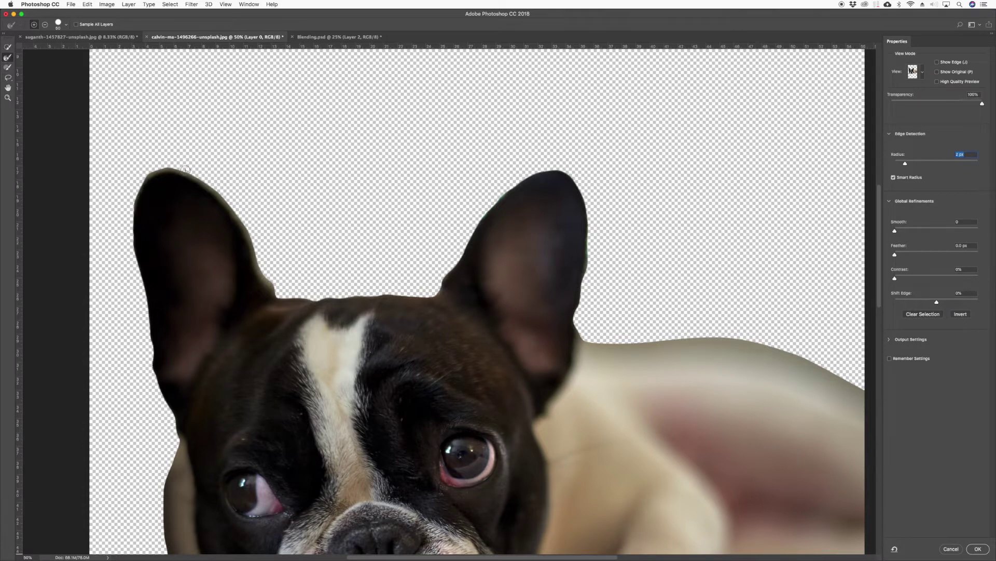
pyautogui.press('super+equal')
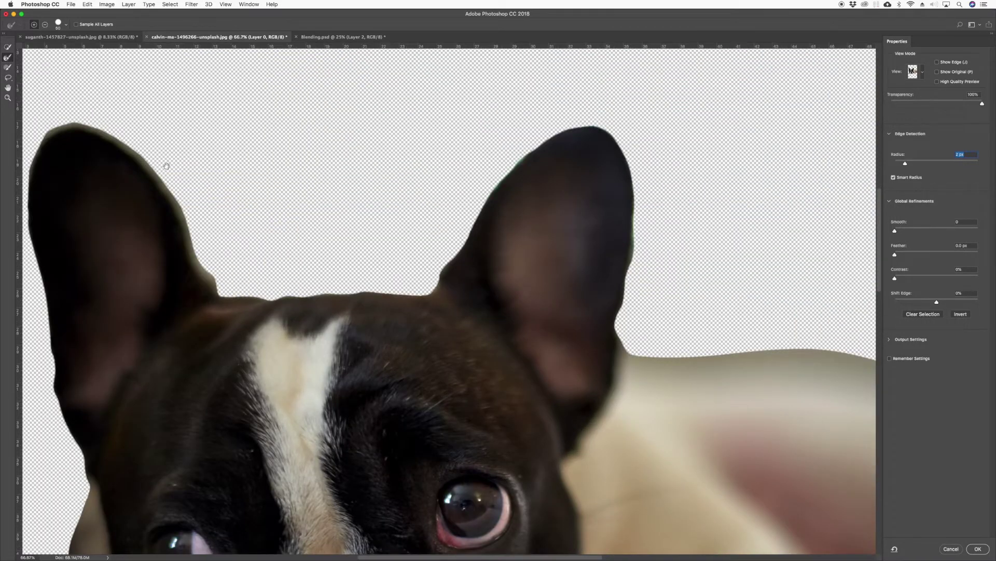
pyautogui.scroll(1, 174, 167)
pyautogui.hscroll(-2, 174, 167)
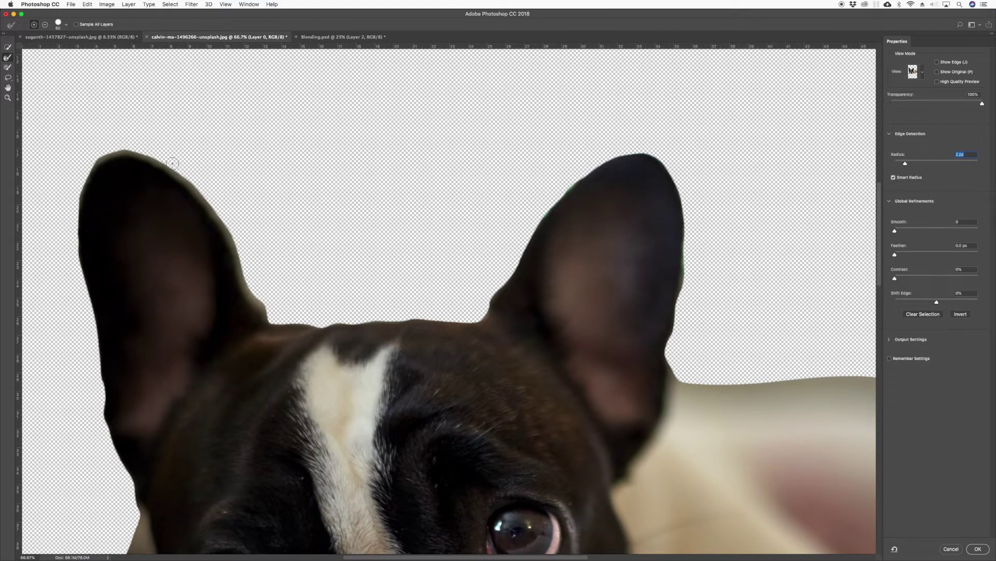
pyautogui.moveTo(126, 145); pyautogui.dragTo(150, 156)
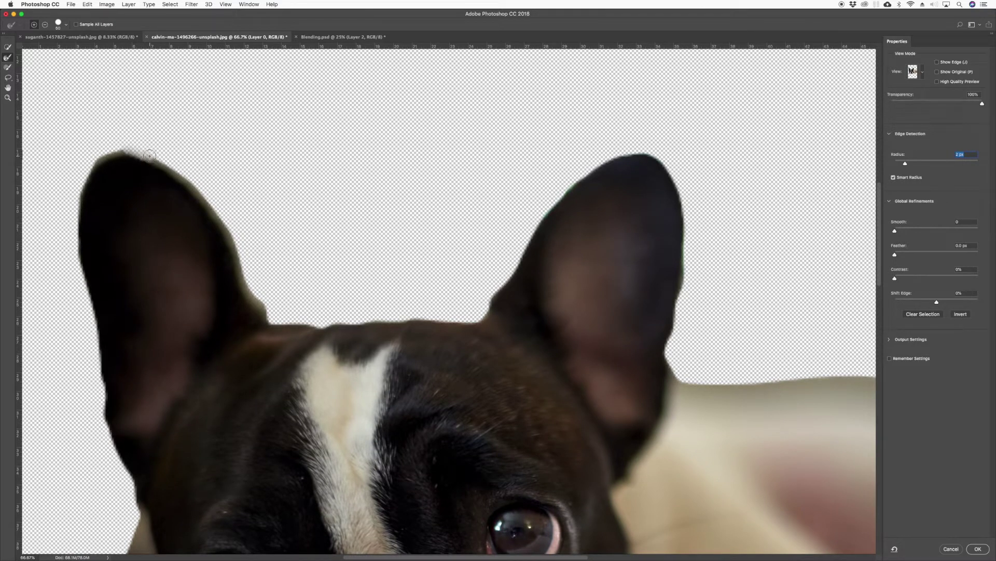
pyautogui.press('[')
pyautogui.press('[')
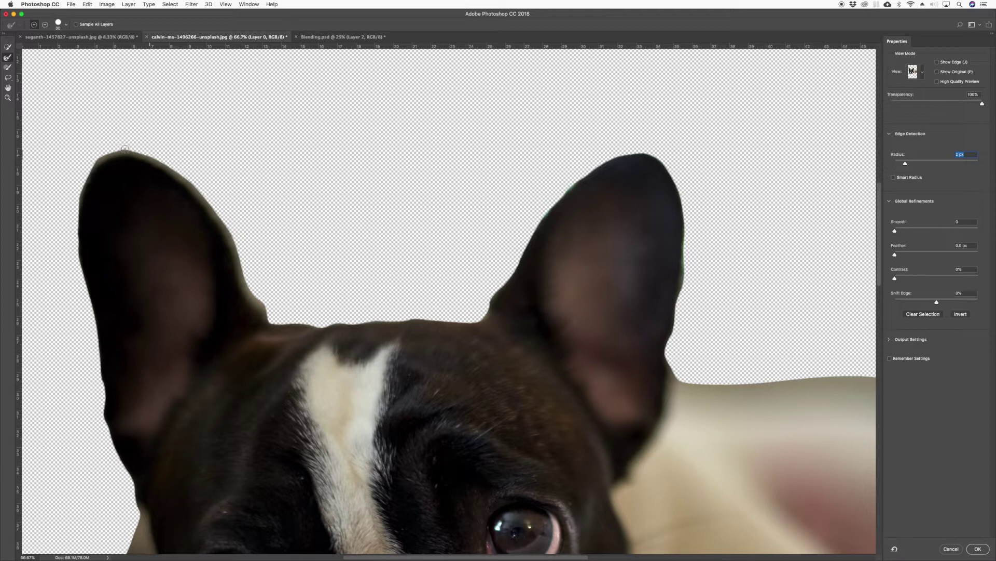
pyautogui.moveTo(120, 146)
pyautogui.mouseDown()
pyautogui.moveTo(179, 170)
pyautogui.moveTo(227, 225)
pyautogui.mouseUp()
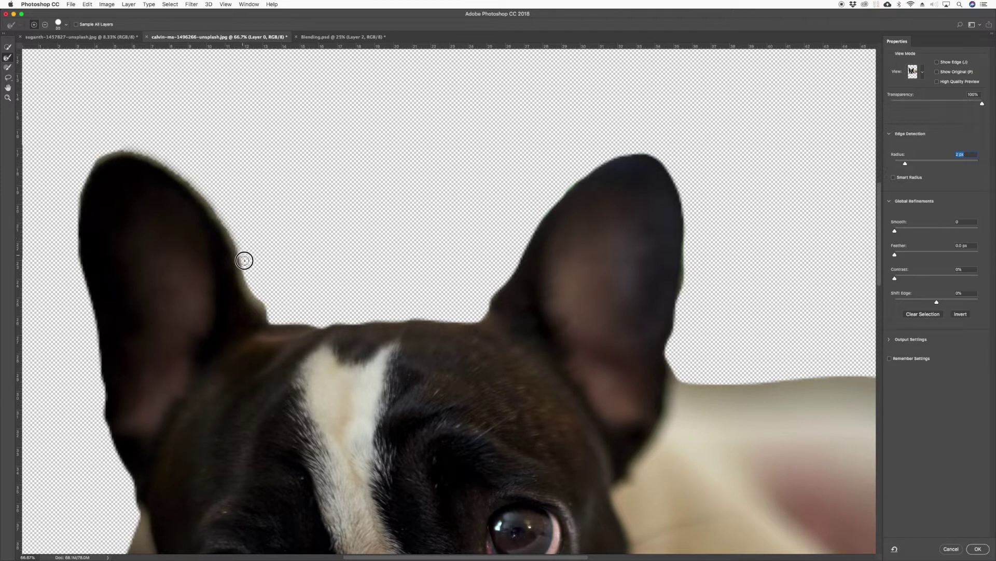
pyautogui.moveTo(239, 250); pyautogui.dragTo(271, 322)
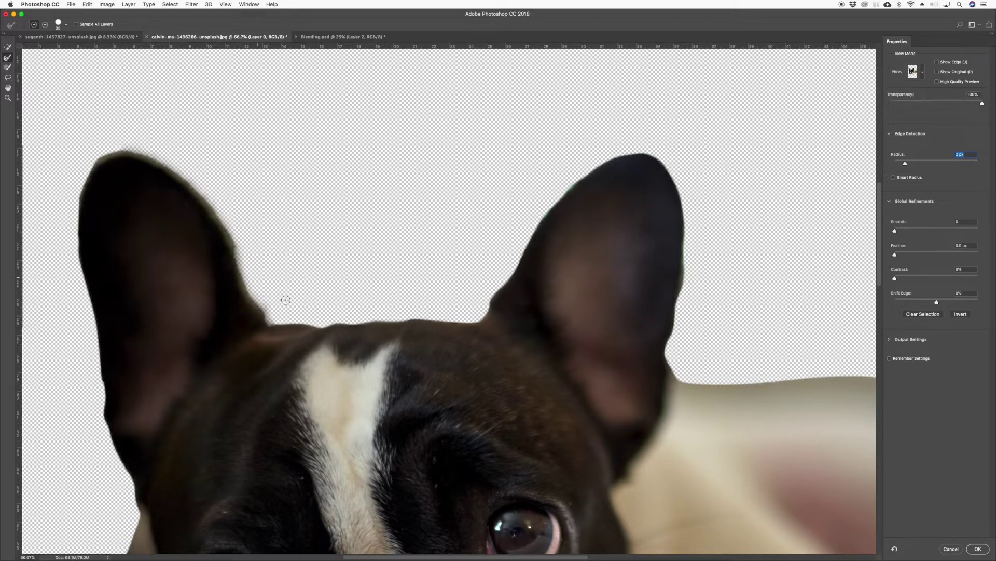
# Refine the head edge between the ears and the right ear's inner, tip and outer edges.
pyautogui.moveTo(276, 322); pyautogui.dragTo(482, 312)
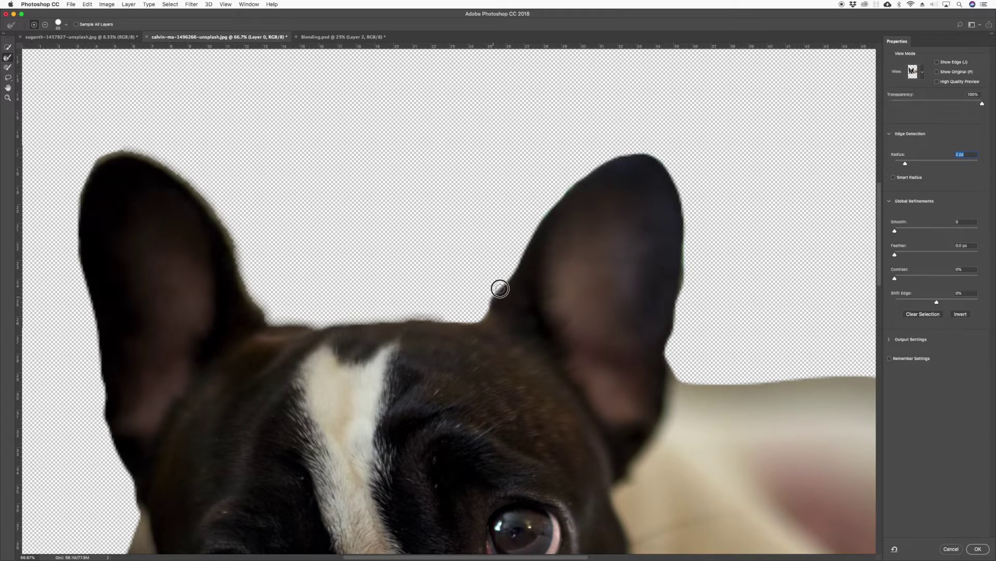
pyautogui.moveTo(510, 274)
pyautogui.mouseDown()
pyautogui.moveTo(528, 264)
pyautogui.moveTo(510, 270)
pyautogui.moveTo(548, 209)
pyautogui.moveTo(601, 163)
pyautogui.moveTo(632, 153)
pyautogui.moveTo(683, 178)
pyautogui.mouseUp()
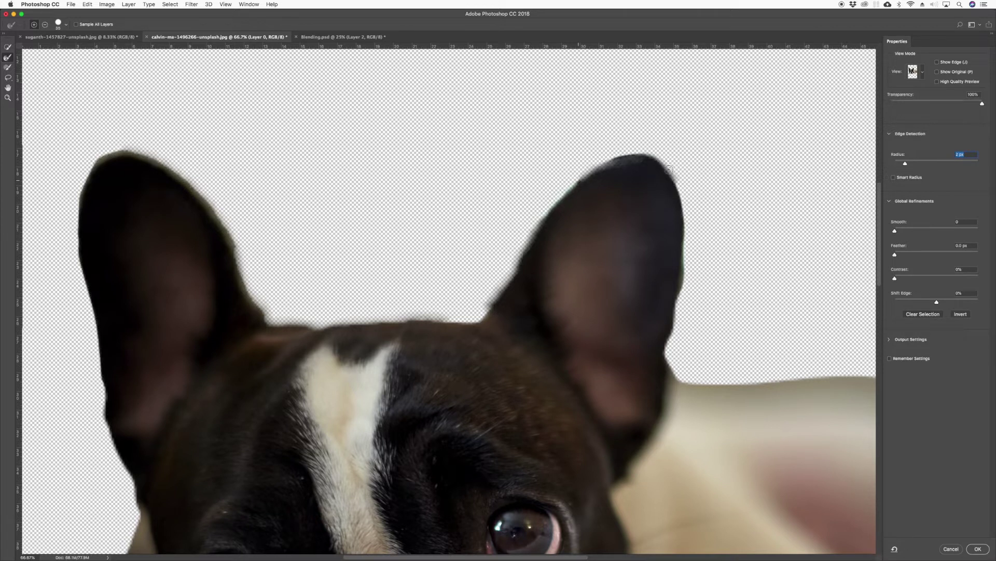
pyautogui.moveTo(626, 161); pyautogui.dragTo(603, 168)
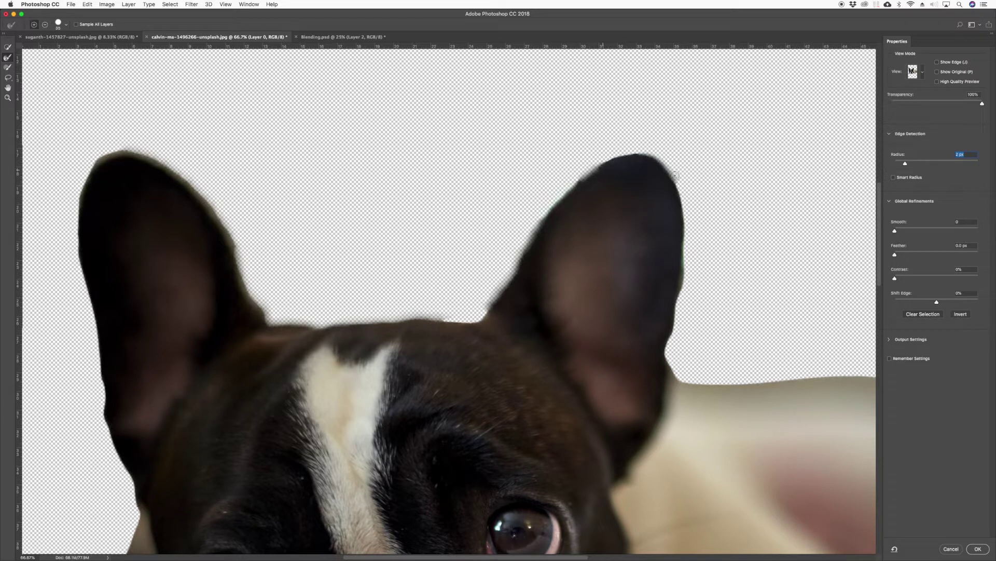
pyautogui.moveTo(683, 236); pyautogui.dragTo(682, 244)
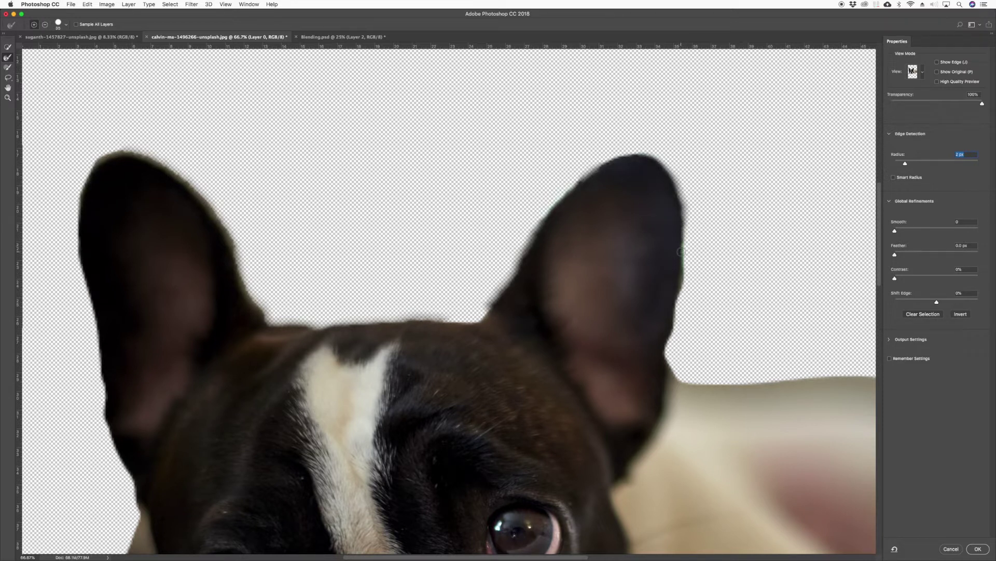
pyautogui.moveTo(685, 260)
pyautogui.mouseDown()
pyautogui.moveTo(665, 347)
pyautogui.moveTo(670, 338)
pyautogui.moveTo(685, 384)
pyautogui.mouseUp()
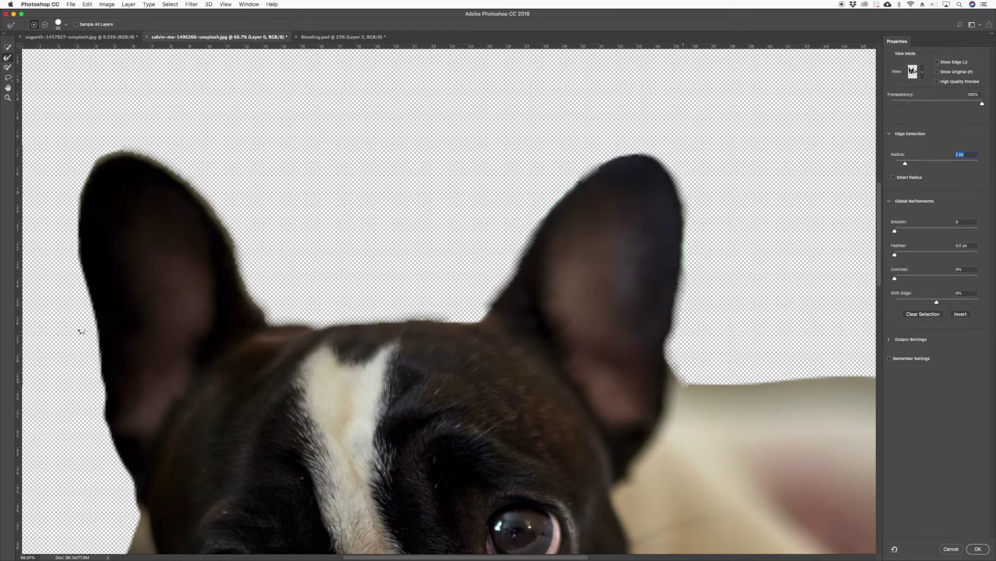
# Refine the lower edge of the left ear and the edge along the dog's left cheek.
pyautogui.moveTo(162, 458); pyautogui.dragTo(154, 355)
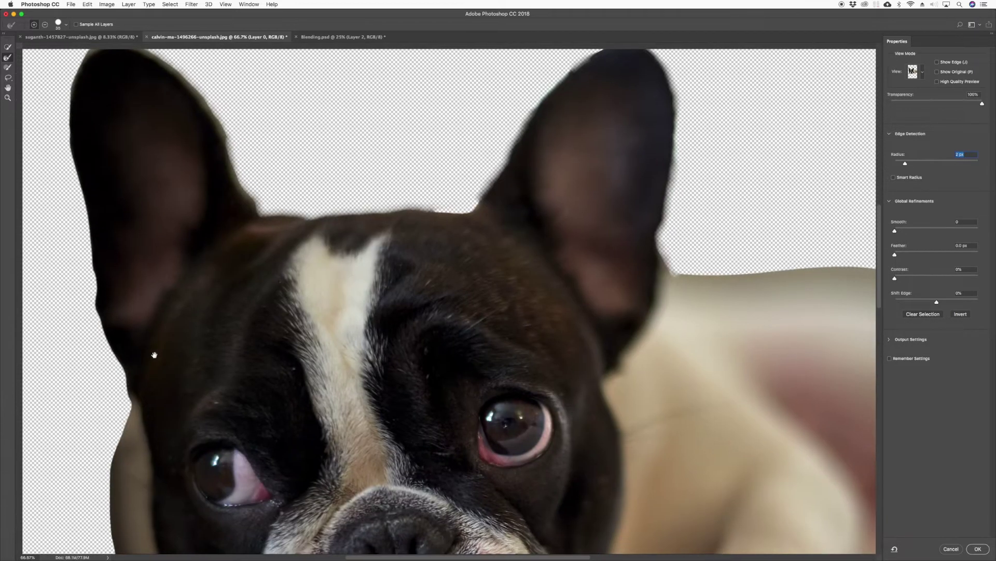
pyautogui.scroll(2, 93, 73)
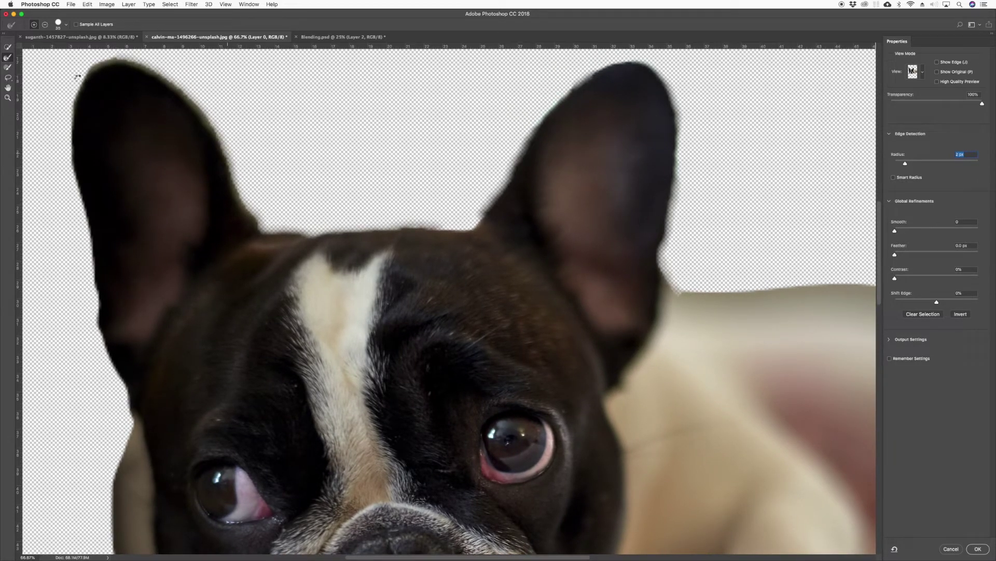
pyautogui.moveTo(69, 98); pyautogui.dragTo(69, 110)
pyautogui.moveTo(69, 151)
pyautogui.mouseDown()
pyautogui.moveTo(83, 174)
pyautogui.moveTo(97, 327)
pyautogui.moveTo(129, 419)
pyautogui.mouseUp()
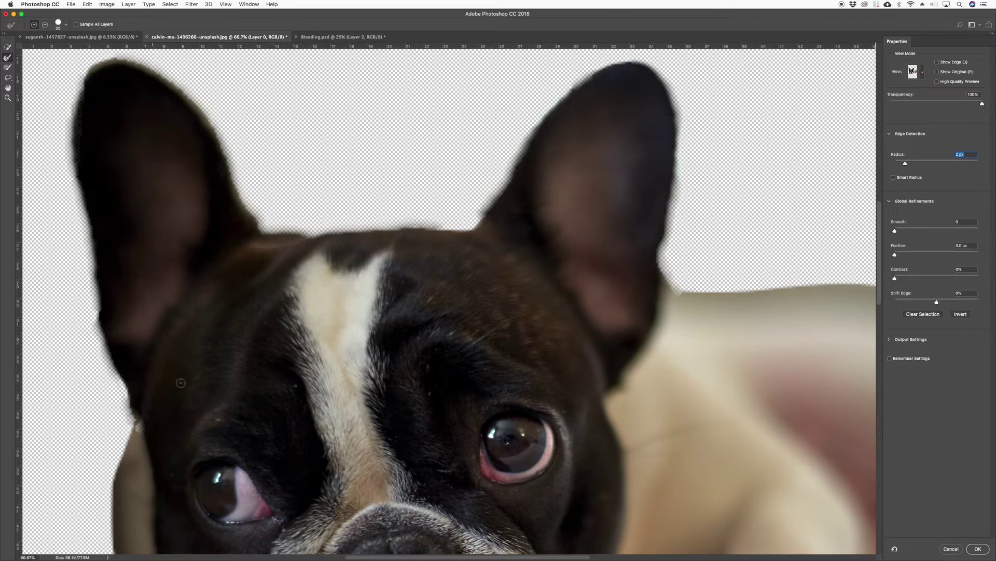
pyautogui.press('super+z')
pyautogui.moveTo(139, 539); pyautogui.dragTo(157, 398)
pyautogui.press('super+r')
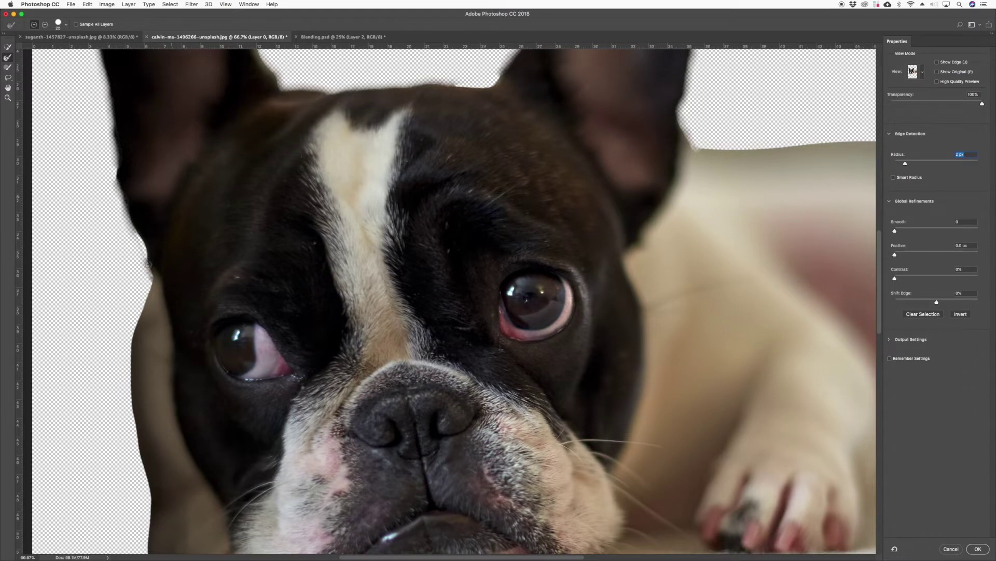
pyautogui.moveTo(148, 264)
pyautogui.mouseDown()
pyautogui.moveTo(138, 231)
pyautogui.moveTo(151, 293)
pyautogui.moveTo(151, 280)
pyautogui.moveTo(145, 303)
pyautogui.mouseUp()
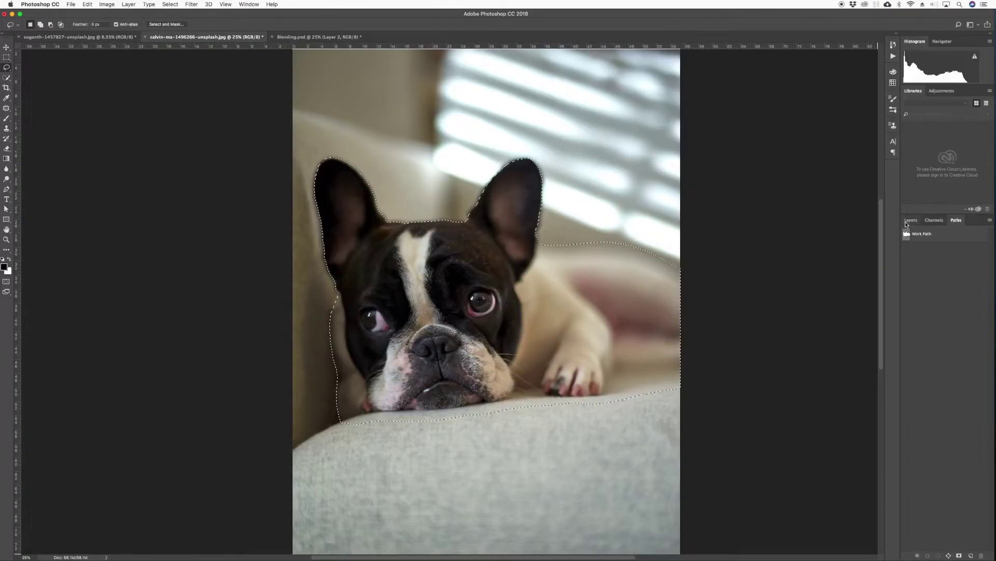
# Add a layer mask to cut out the dog, move it into Blending.psd as Layer 3, and duplicate it.
pyautogui.click(911, 220)
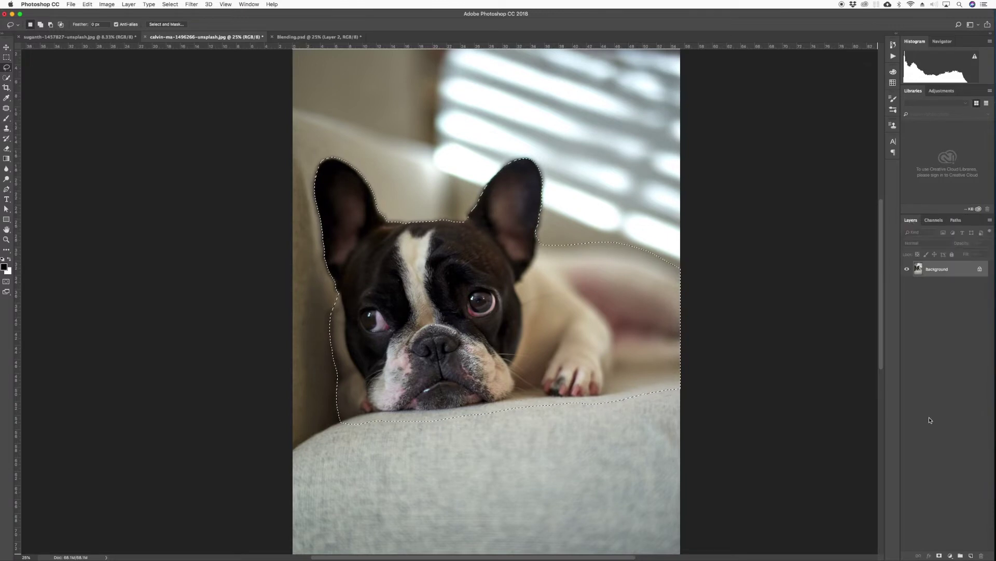
pyautogui.click(939, 556)
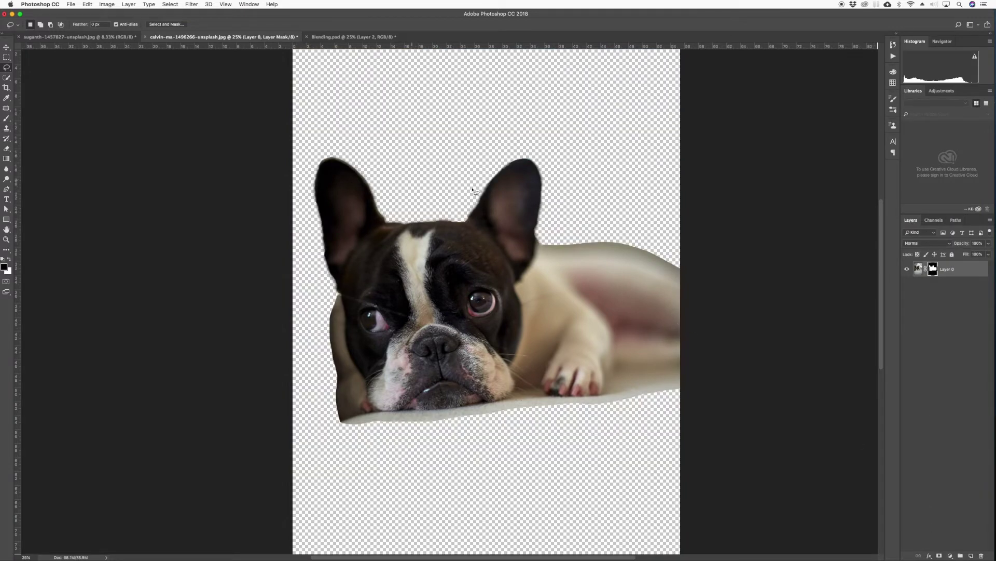
pyautogui.click(7, 47)
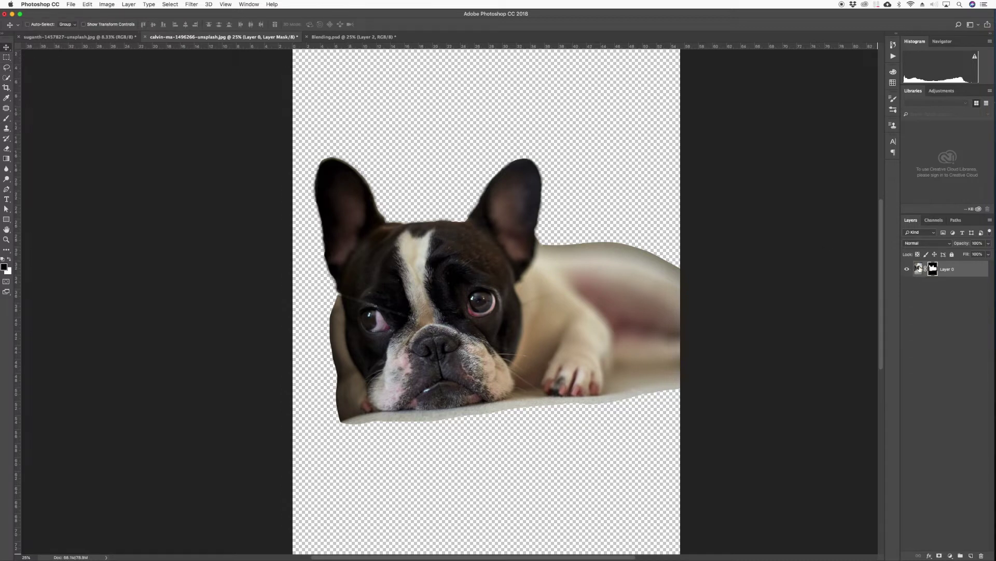
pyautogui.moveTo(918, 269); pyautogui.dragTo(456, 263)
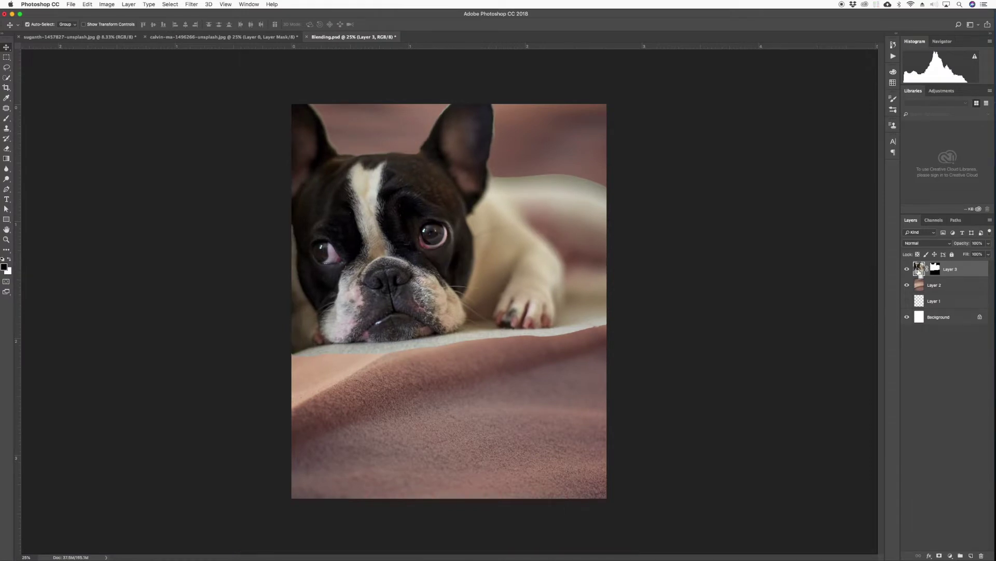
pyautogui.press('super+j')
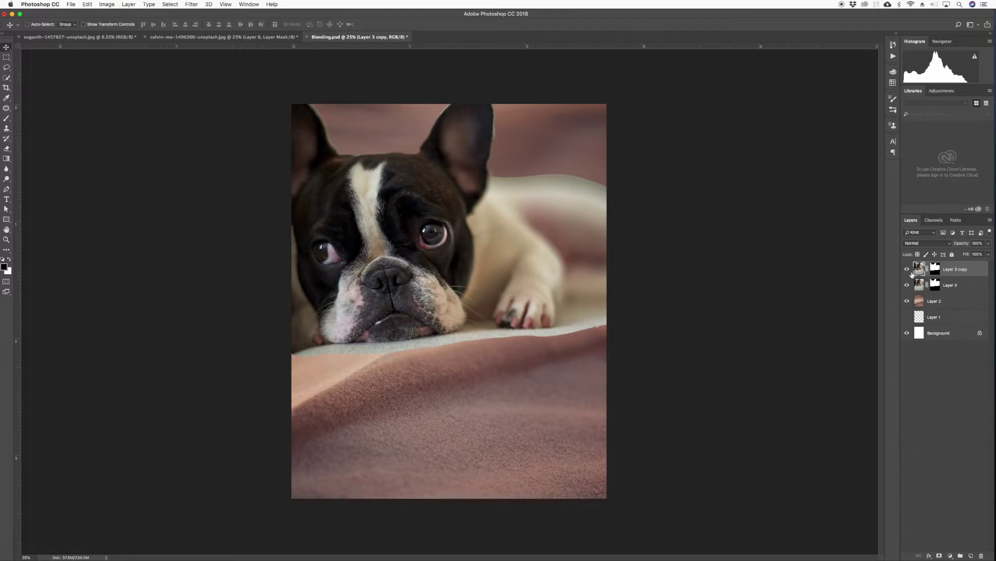
# Hide the original Layer 3 and convert Layer 3 copy to a Smart Object.
pyautogui.click(907, 284)
pyautogui.rightClick(968, 272)
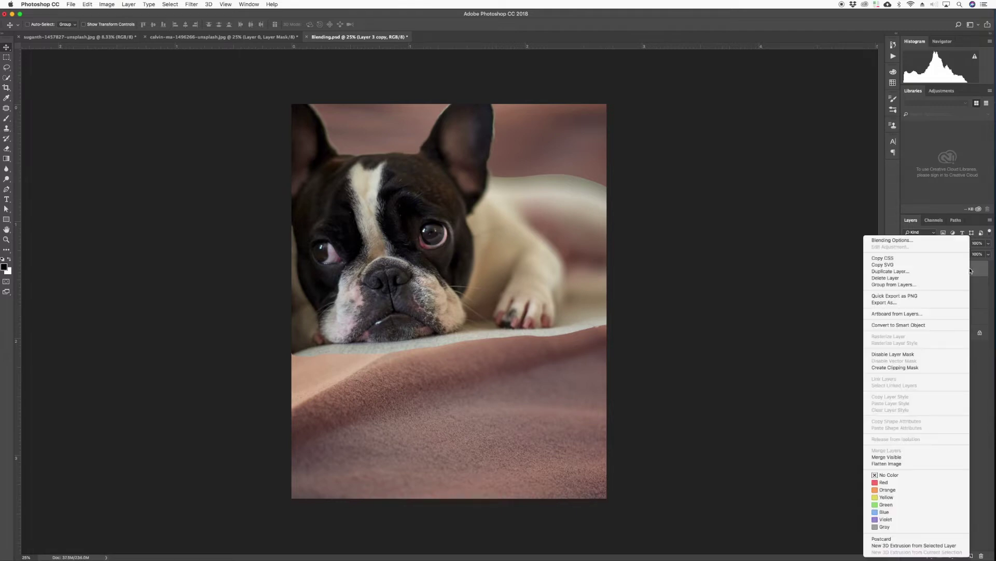
pyautogui.click(912, 325)
# Scale the dog copy to about 80% and move it down against the canvas's right edge.
pyautogui.press('super+t')
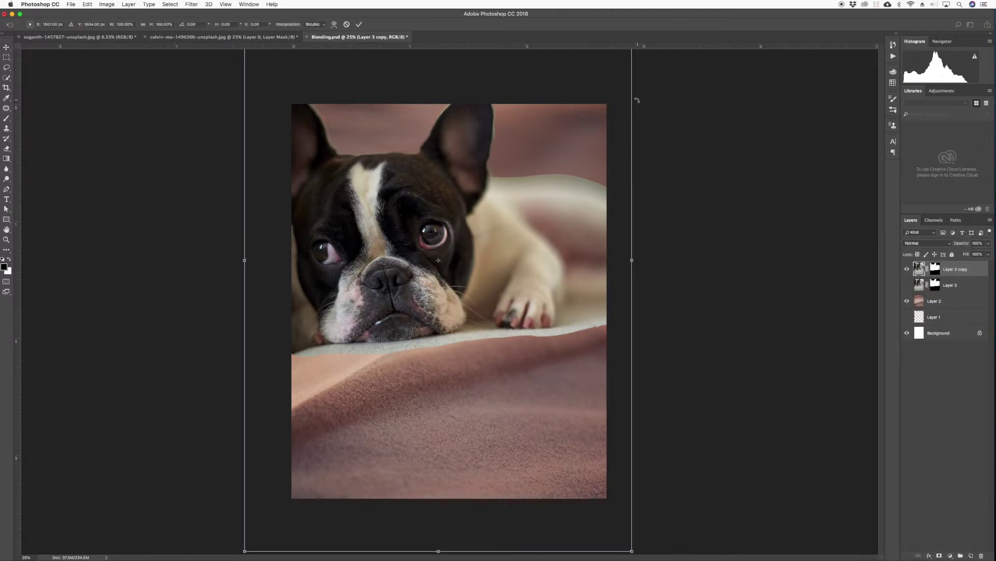
pyautogui.press('super+minus')
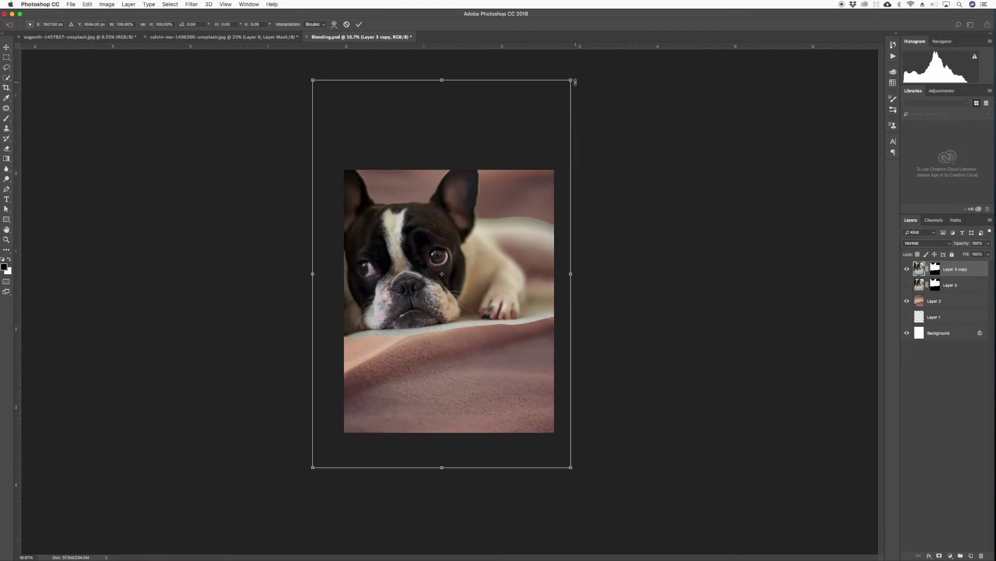
pyautogui.moveTo(572, 80); pyautogui.dragTo(543, 121)
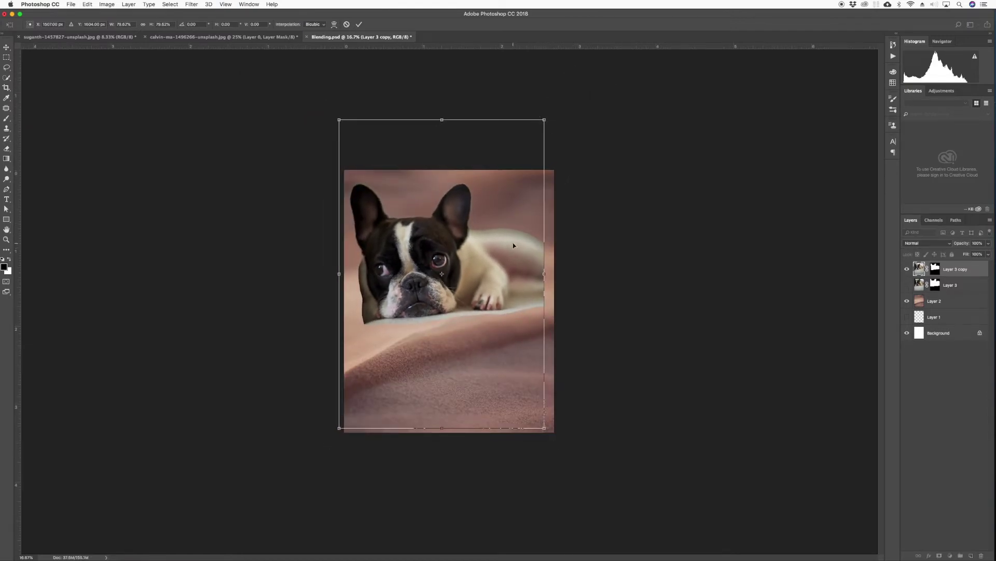
pyautogui.press('Return')
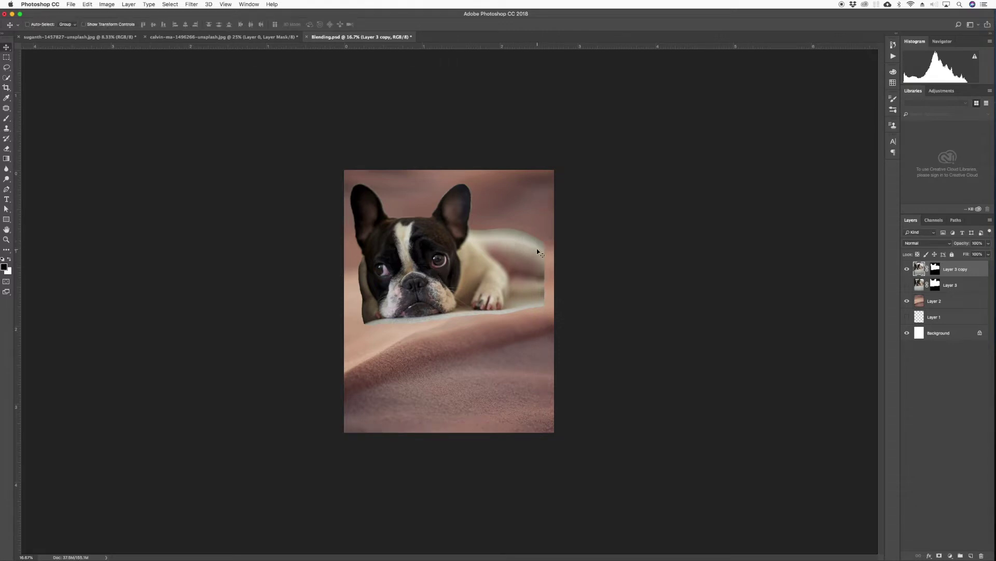
pyautogui.moveTo(503, 253); pyautogui.dragTo(497, 314)
pyautogui.press('super')
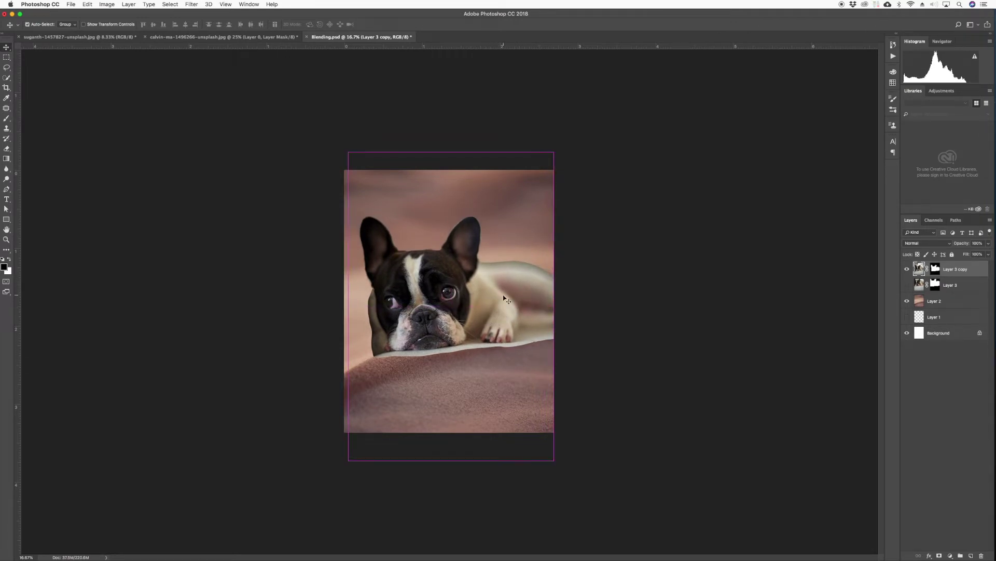
pyautogui.press('super+plus')
pyautogui.press('super+plus')
pyautogui.press('super+plus')
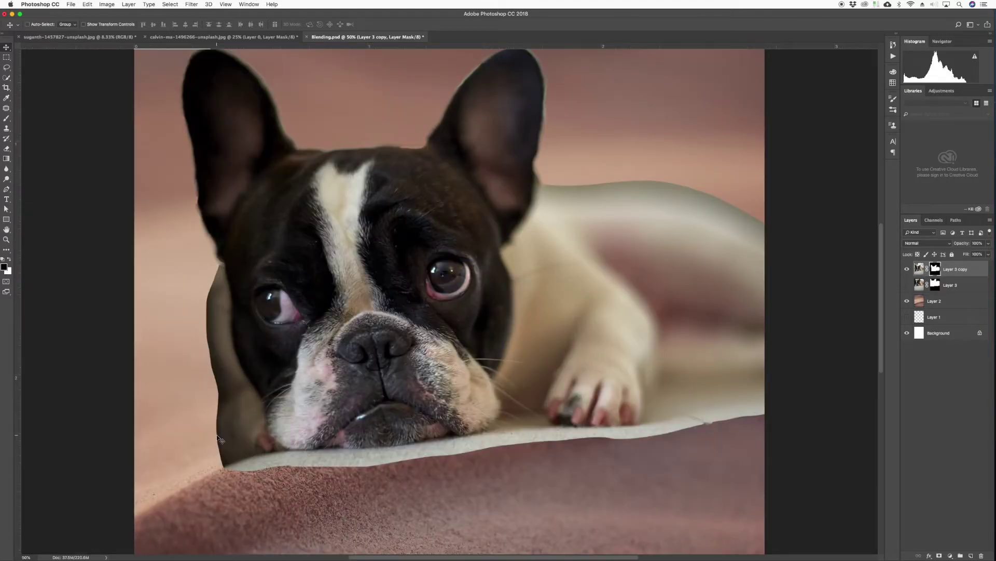
# Paint black on Layer 3 copy's mask with a 150–200 brush to hide the pale strip under the chin.
pyautogui.press('b')
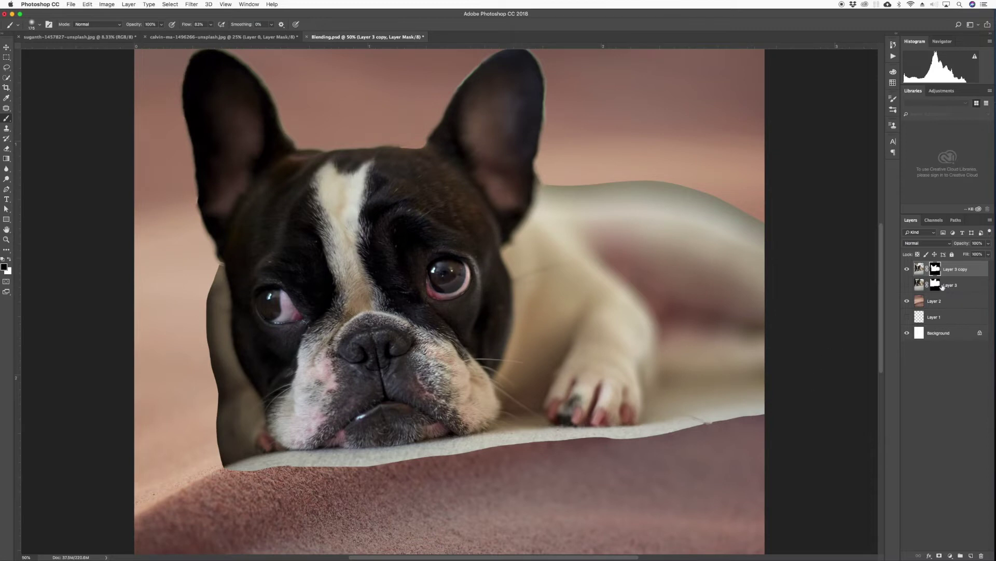
pyautogui.press(']')
pyautogui.moveTo(240, 483); pyautogui.dragTo(356, 469)
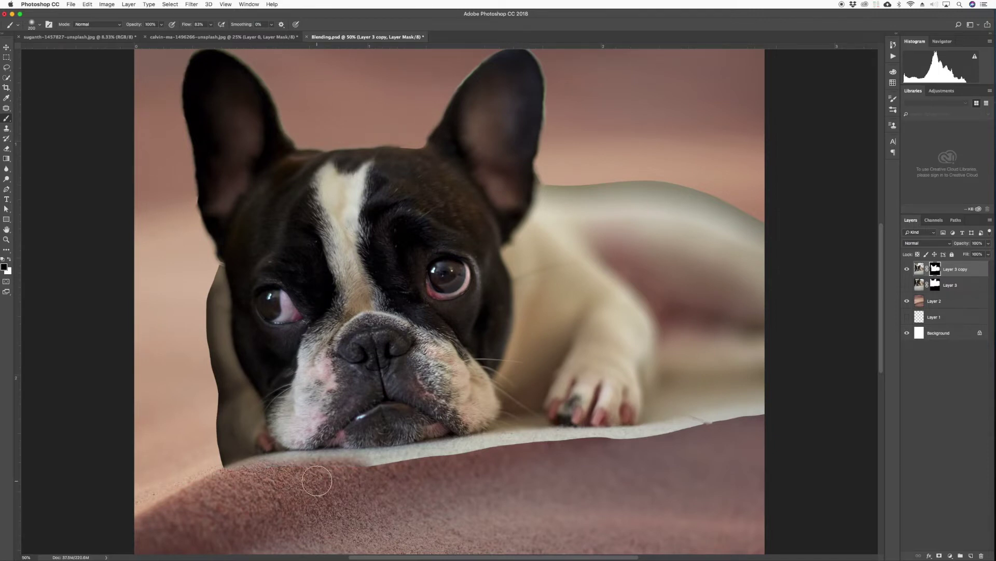
pyautogui.press('[')
pyautogui.press('[')
pyautogui.press('[')
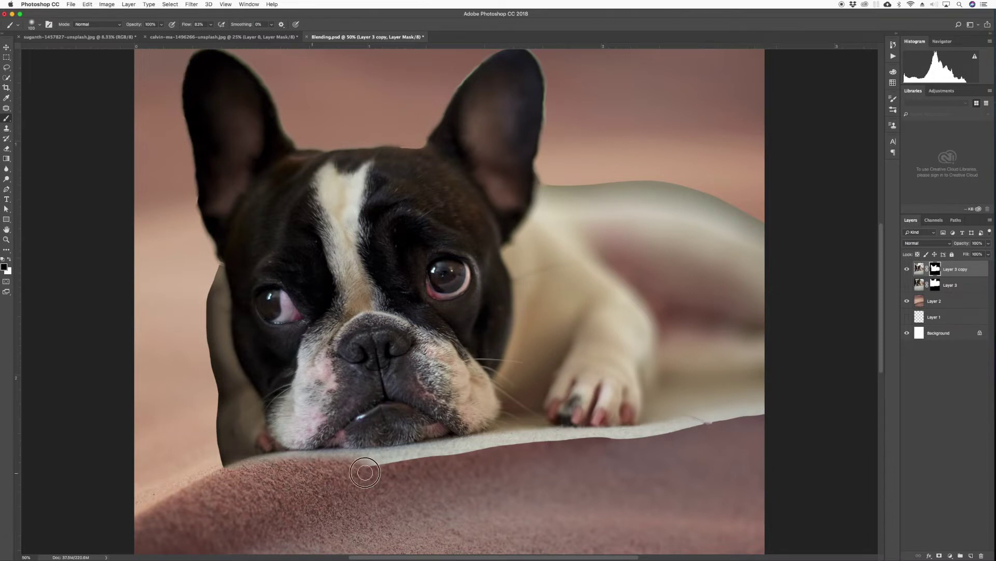
pyautogui.press(']')
pyautogui.press(']')
pyautogui.moveTo(372, 468)
pyautogui.mouseDown()
pyautogui.moveTo(437, 472)
pyautogui.moveTo(299, 472)
pyautogui.moveTo(378, 473)
pyautogui.mouseUp()
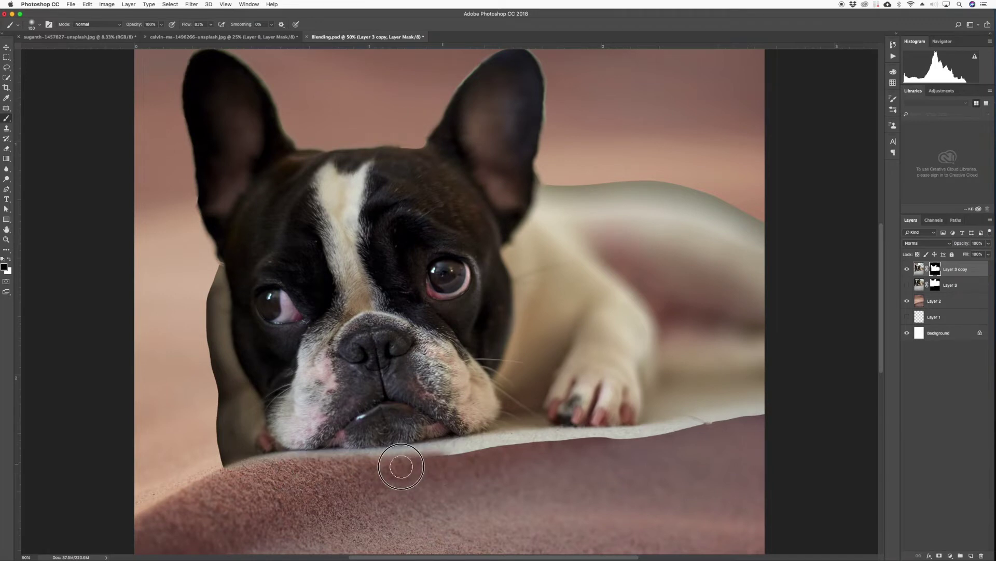
pyautogui.press(']')
pyautogui.press(']')
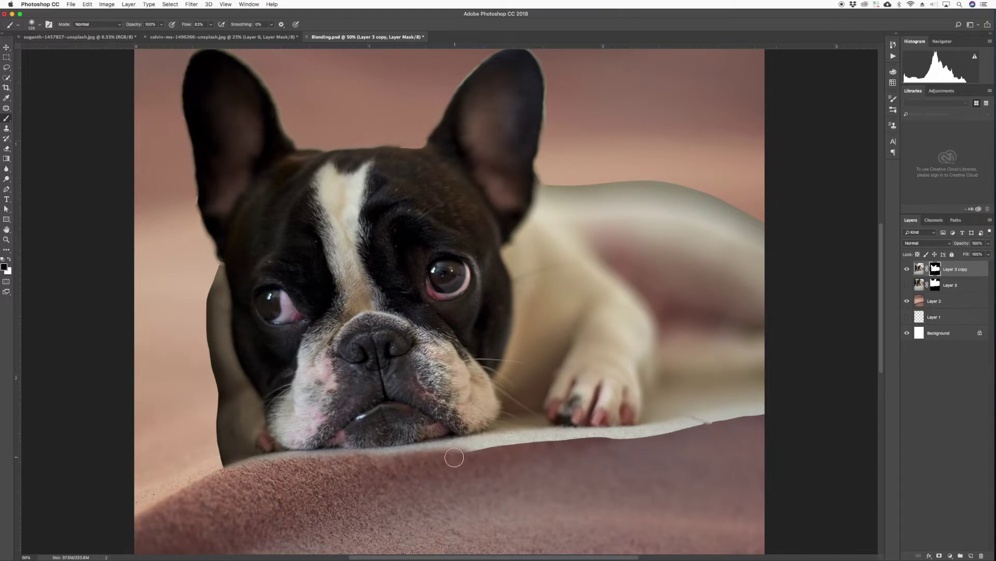
pyautogui.moveTo(455, 456); pyautogui.dragTo(534, 450)
pyautogui.moveTo(457, 459)
pyautogui.mouseDown()
pyautogui.moveTo(544, 455)
pyautogui.moveTo(451, 457)
pyautogui.moveTo(517, 454)
pyautogui.mouseUp()
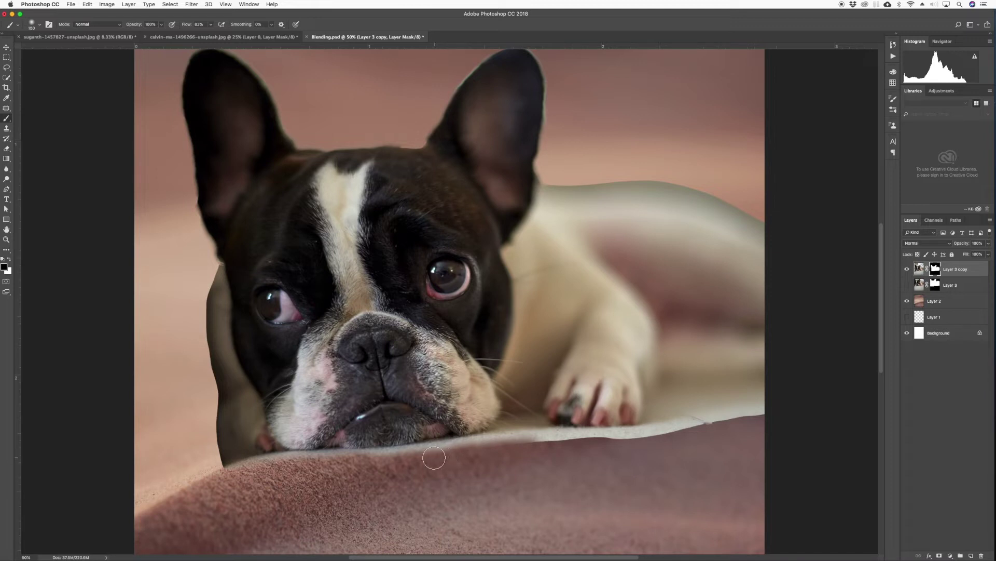
# Mask the pale strip below the paw and smooth the carpet edge out to the right border.
pyautogui.press(']')
pyautogui.press(']')
pyautogui.moveTo(448, 455); pyautogui.dragTo(591, 451)
pyautogui.moveTo(530, 452); pyautogui.dragTo(614, 452)
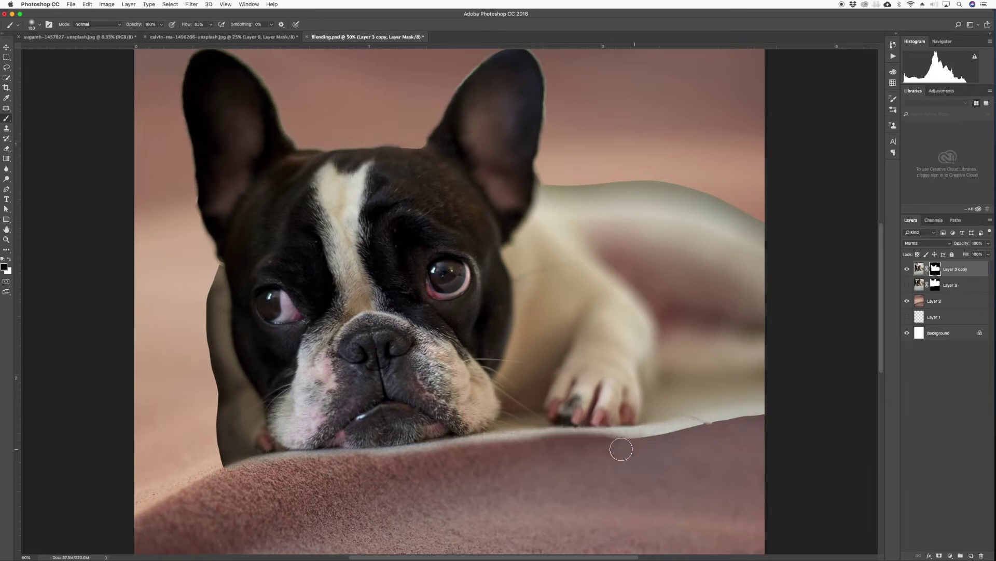
pyautogui.keyDown('shift'); pyautogui.click(689, 437); pyautogui.keyUp('shift')
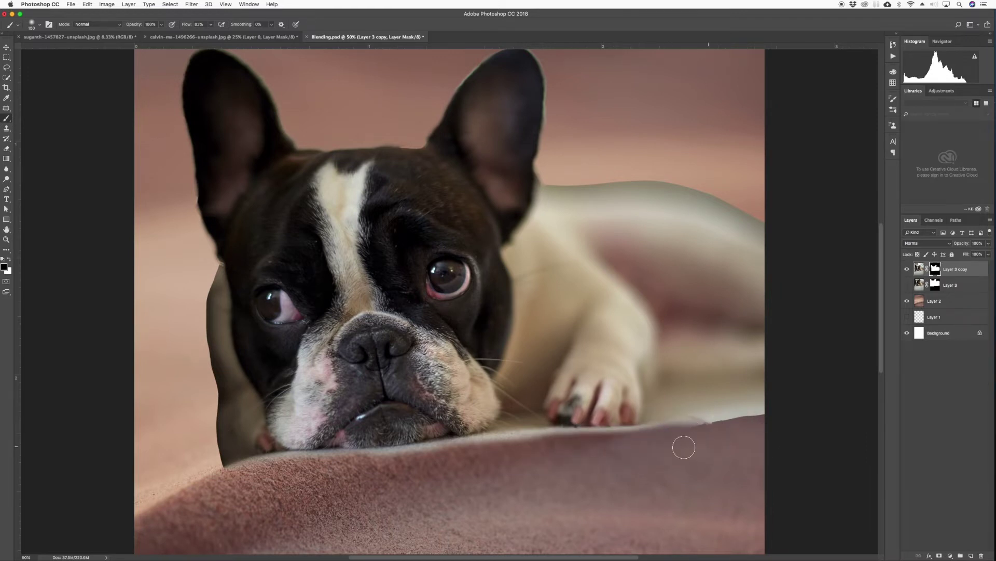
pyautogui.moveTo(718, 431)
pyautogui.mouseDown()
pyautogui.moveTo(680, 437)
pyautogui.moveTo(780, 422)
pyautogui.mouseUp()
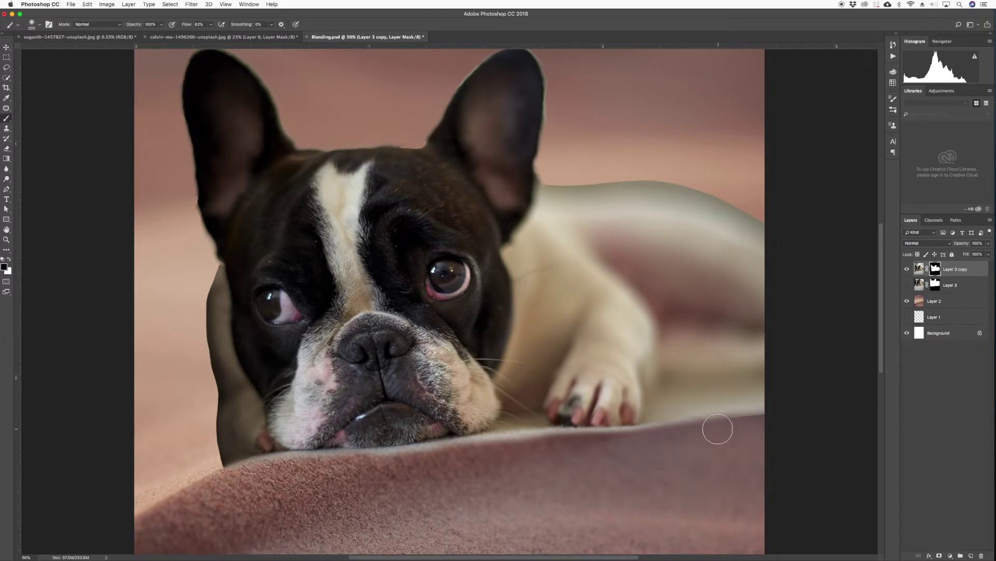
# Set the brush to 200 and lower its Flow in the options bar.
pyautogui.press(']')
pyautogui.press(']')
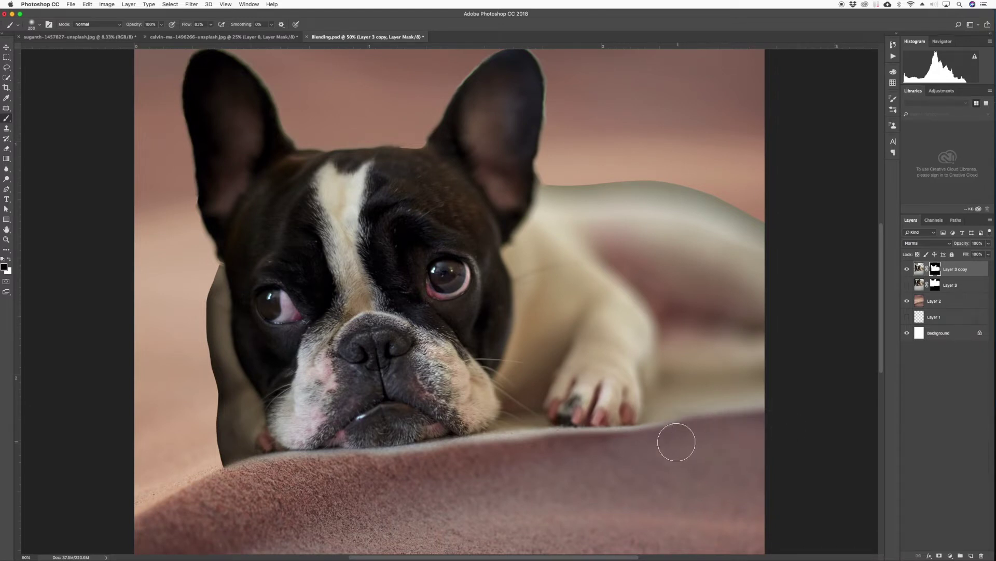
pyautogui.click(211, 24)
pyautogui.moveTo(210, 35); pyautogui.dragTo(192, 35)
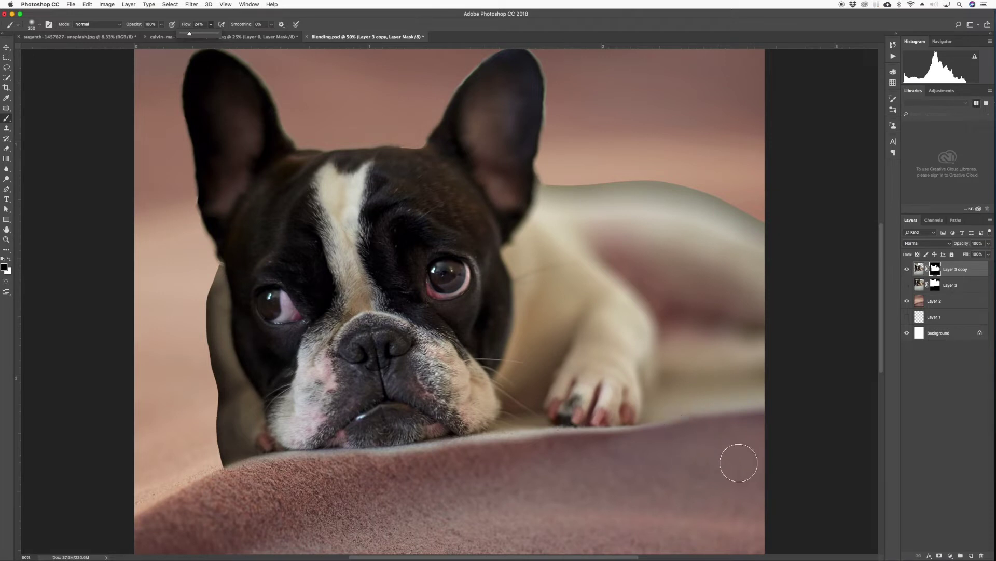
# Zoom to 100% on the dog's chin and carpet edge, with a 150 brush.
pyautogui.click(737, 456)
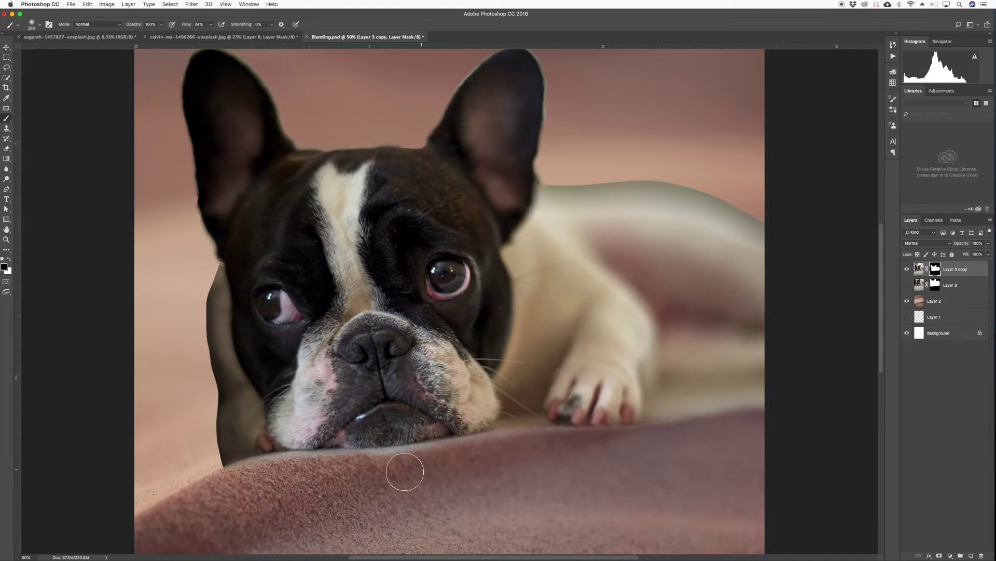
pyautogui.press('[')
pyautogui.press('[')
pyautogui.press('super+1')
pyautogui.moveTo(349, 456); pyautogui.dragTo(408, 352)
pyautogui.moveTo(366, 438); pyautogui.dragTo(382, 400)
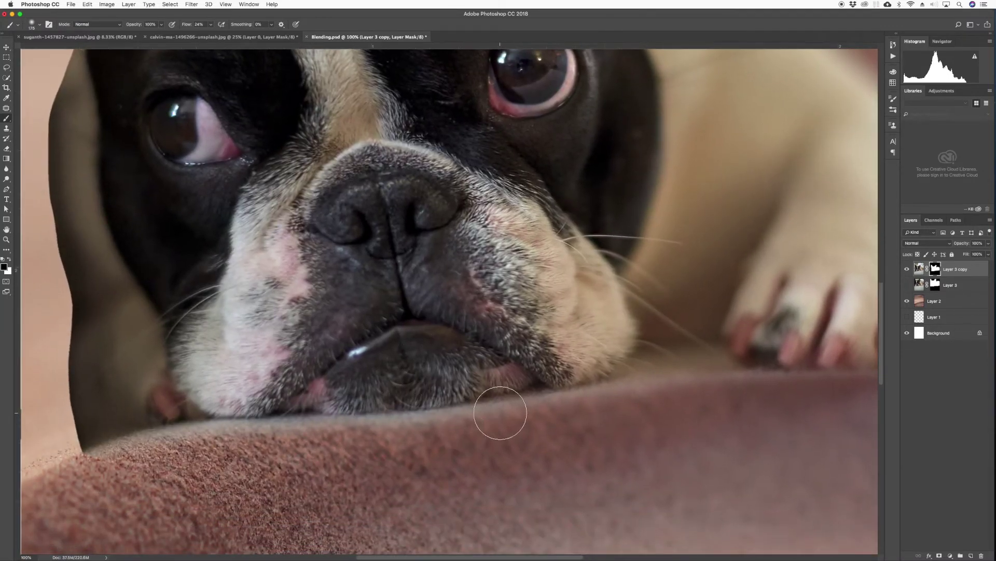
pyautogui.press('[')
pyautogui.press('[')
pyautogui.press(']')
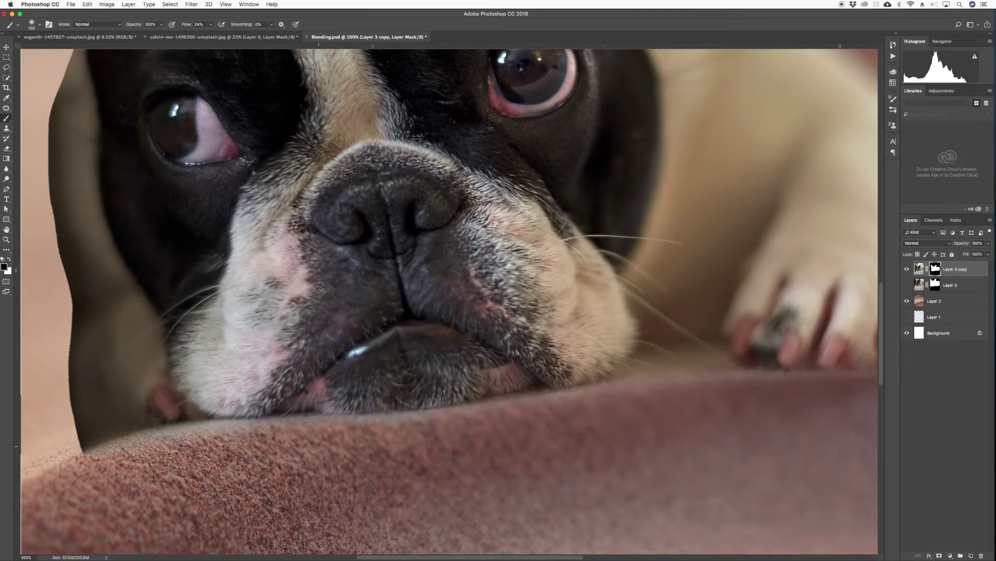
# Paint low-flow strokes along the carpet edge under the chin and muzzle, undoing one stroke.
pyautogui.moveTo(241, 447); pyautogui.dragTo(173, 452)
pyautogui.press('super+z')
pyautogui.press('[')
pyautogui.press('[')
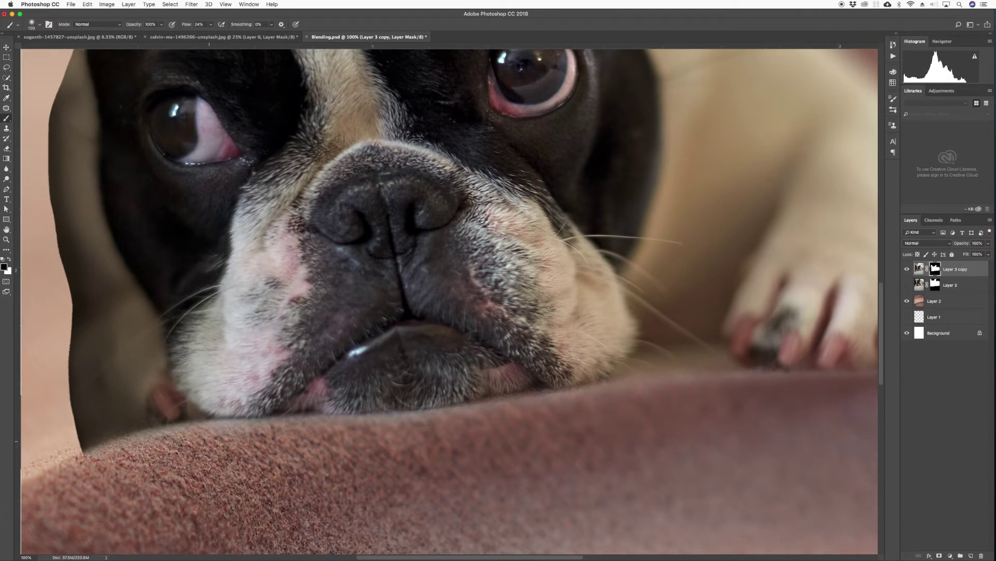
pyautogui.moveTo(256, 437); pyautogui.dragTo(169, 443)
pyautogui.press(']')
pyautogui.press(']')
pyautogui.moveTo(332, 443); pyautogui.dragTo(435, 445)
pyautogui.press('super+minus')
pyautogui.press('super+minus')
pyautogui.press('super+minus')
pyautogui.press('super+minus')
pyautogui.press('super+minus')
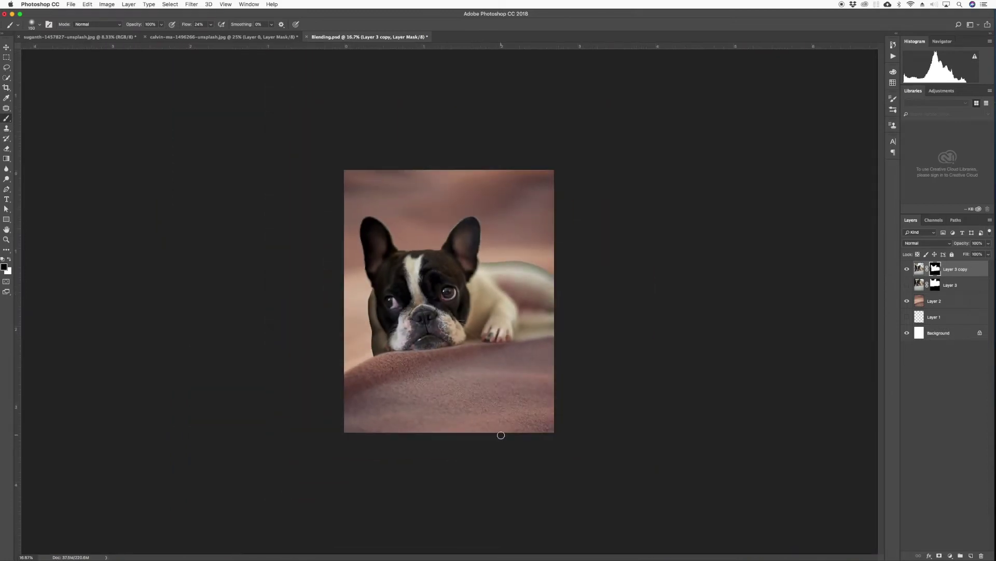
# Toggle Layer 3 copy's mask off and on, then zoom to 100% on the dog's left cheek.
pyautogui.press('super+BackSpace')
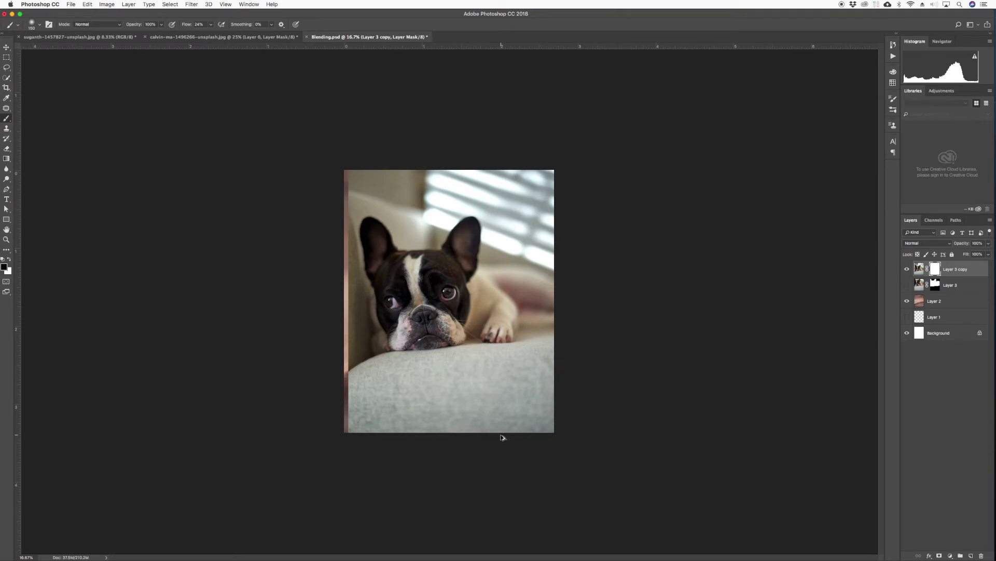
pyautogui.press('super+z')
pyautogui.press('super+plus')
pyautogui.press('super+plus')
pyautogui.press('super+plus')
pyautogui.press('super+plus')
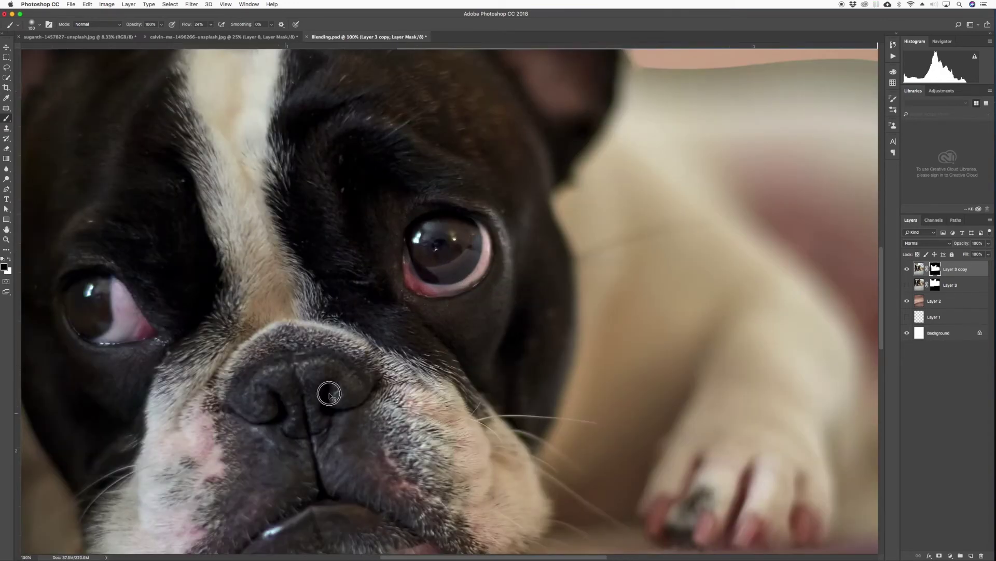
pyautogui.press('super+plus')
pyautogui.moveTo(329, 393)
pyautogui.mouseDown()
pyautogui.moveTo(416, 356)
pyautogui.moveTo(548, 361)
pyautogui.moveTo(489, 373)
pyautogui.mouseUp()
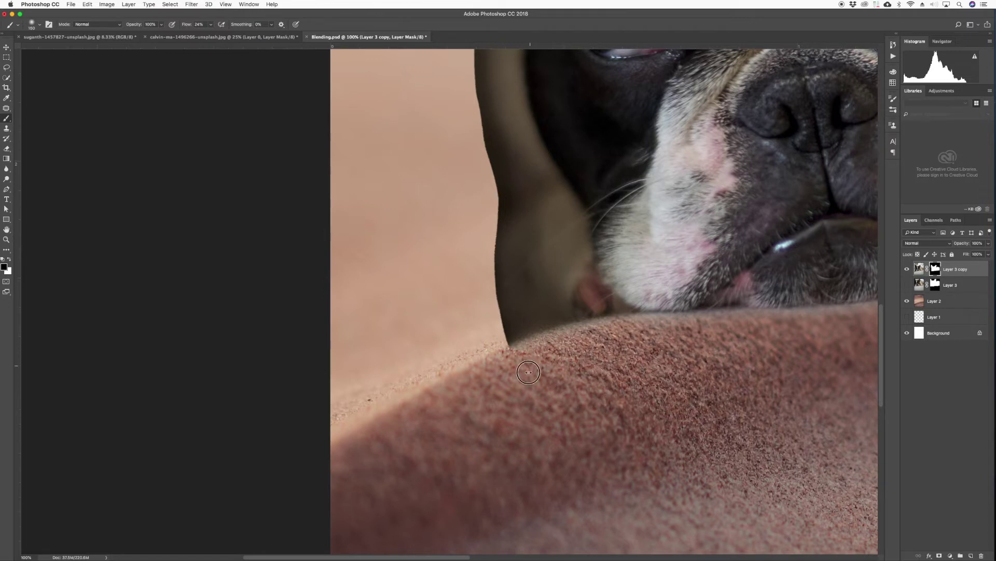
pyautogui.moveTo(528, 372); pyautogui.dragTo(516, 477)
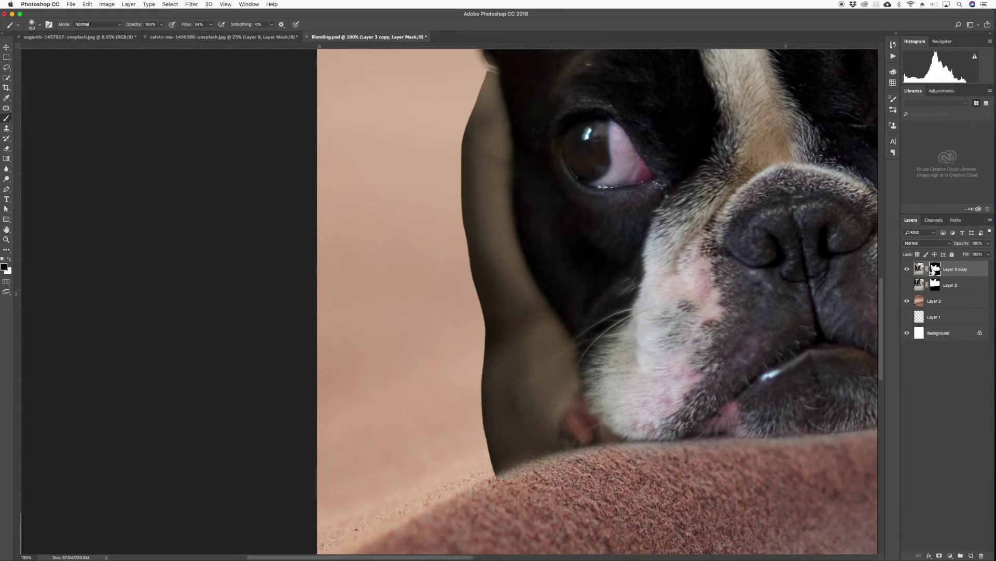
# Toggle Layer 3 copy's visibility to compare, and shrink the brush to 60.
pyautogui.click(906, 269)
pyautogui.click(907, 269)
pyautogui.press('[')
pyautogui.press('[')
pyautogui.press('[')
pyautogui.press('[')
pyautogui.press('[')
pyautogui.press('[')
# Set the brush to size 70, flow 11% and opacity below 100%.
pyautogui.press(']')
pyautogui.click(211, 25)
pyautogui.moveTo(209, 35); pyautogui.dragTo(206, 36)
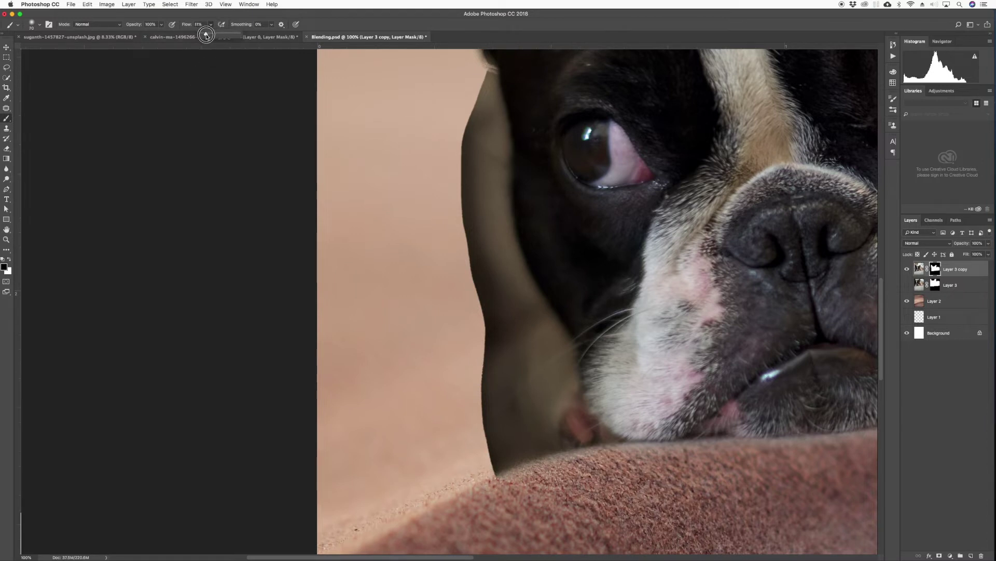
pyautogui.click(160, 26)
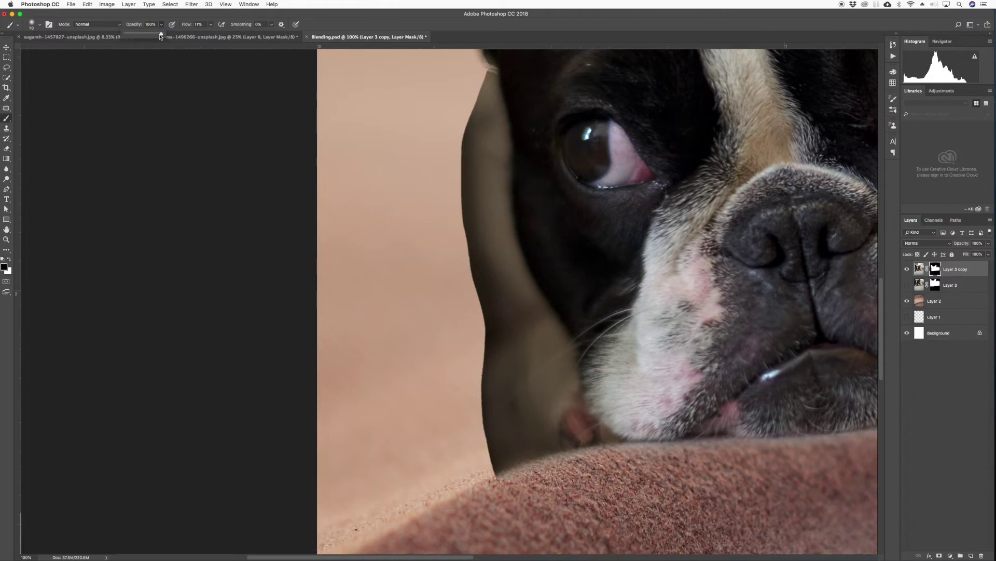
pyautogui.click(211, 26)
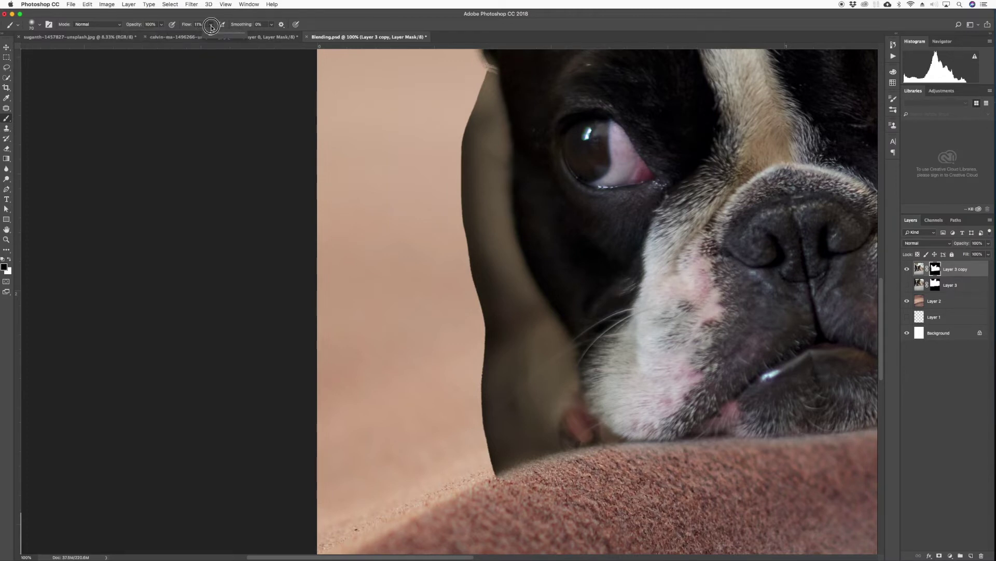
pyautogui.click(183, 29)
pyautogui.click(162, 25)
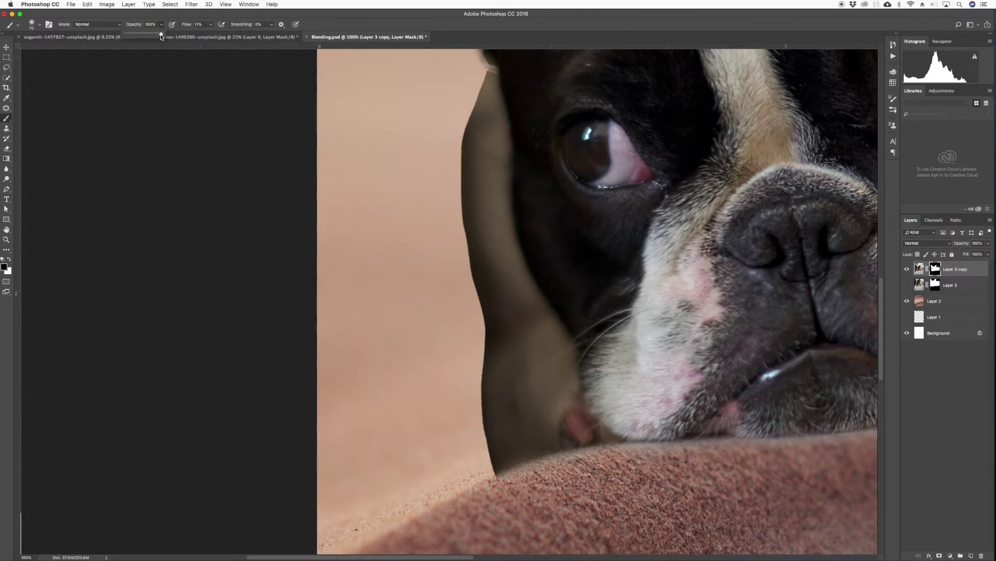
pyautogui.moveTo(159, 36); pyautogui.dragTo(154, 36)
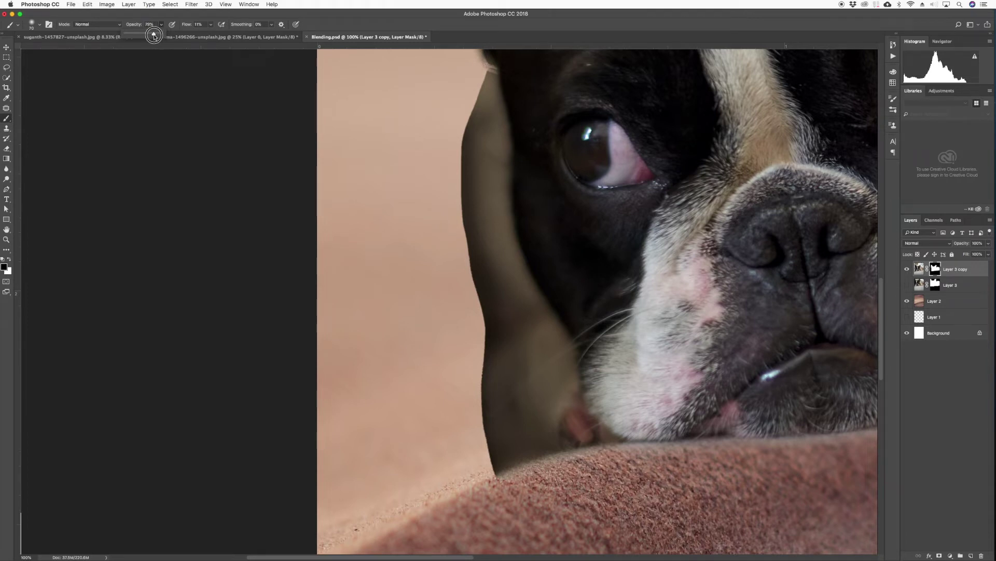
pyautogui.click(490, 370)
# Paint softly on the mask along the dark edge on the dog's left side.
pyautogui.moveTo(494, 478); pyautogui.dragTo(491, 480)
pyautogui.rightClick(483, 470)
pyautogui.press('Escape')
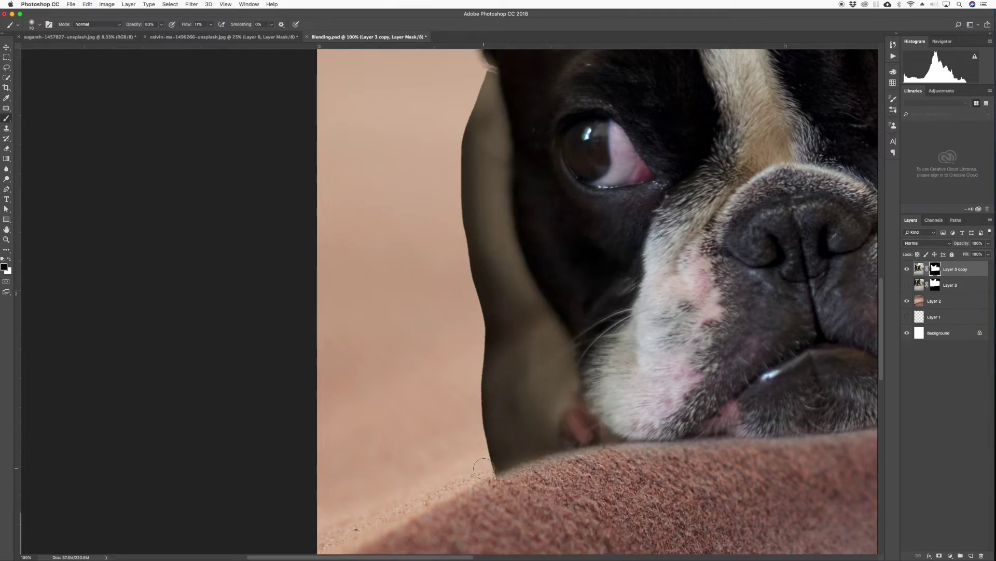
pyautogui.moveTo(492, 468); pyautogui.dragTo(483, 463)
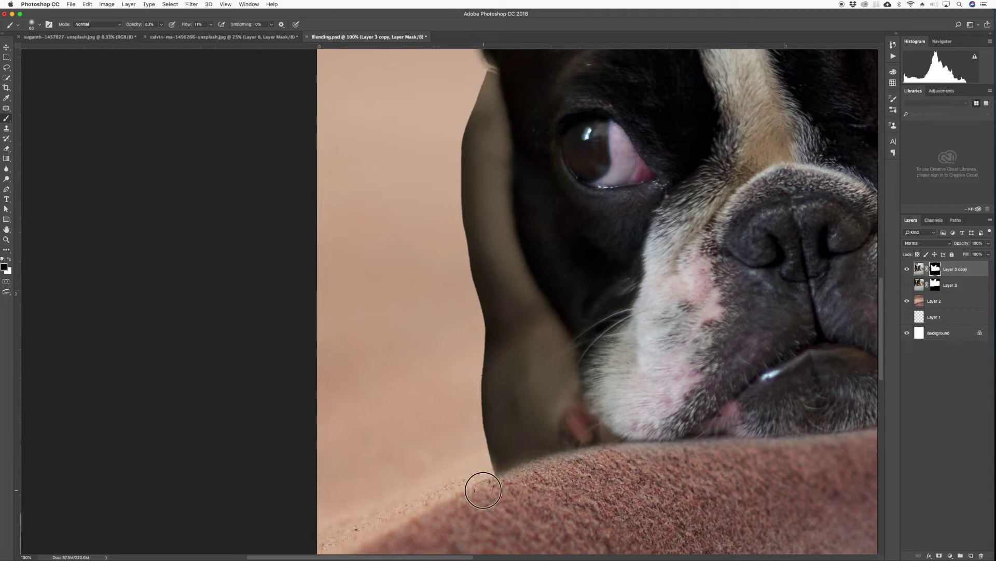
pyautogui.moveTo(475, 418)
pyautogui.mouseDown()
pyautogui.moveTo(477, 478)
pyautogui.moveTo(468, 413)
pyautogui.moveTo(477, 456)
pyautogui.moveTo(476, 422)
pyautogui.mouseUp()
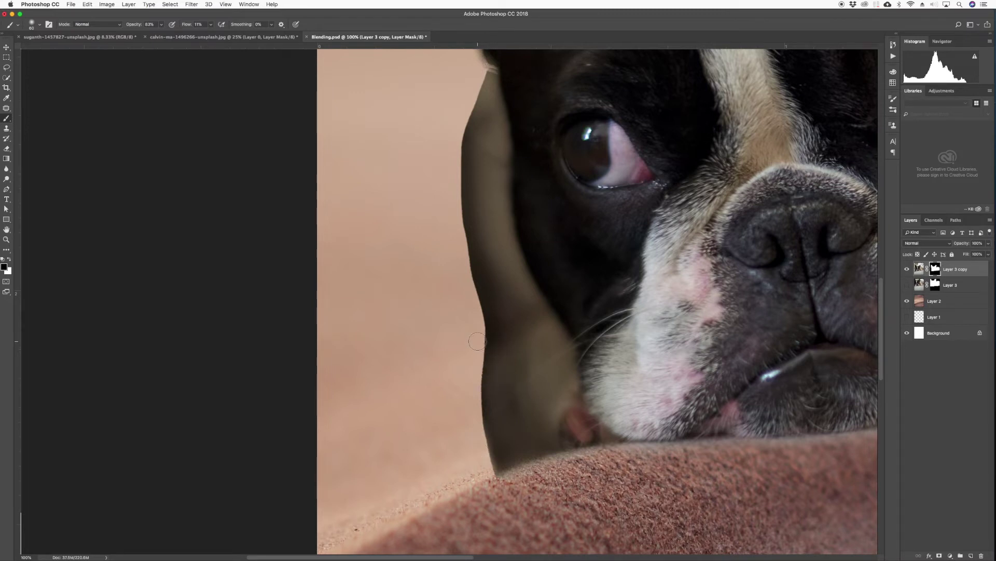
pyautogui.moveTo(479, 339)
pyautogui.mouseDown()
pyautogui.moveTo(475, 400)
pyautogui.moveTo(485, 367)
pyautogui.moveTo(473, 393)
pyautogui.moveTo(488, 389)
pyautogui.moveTo(488, 380)
pyautogui.moveTo(475, 436)
pyautogui.mouseUp()
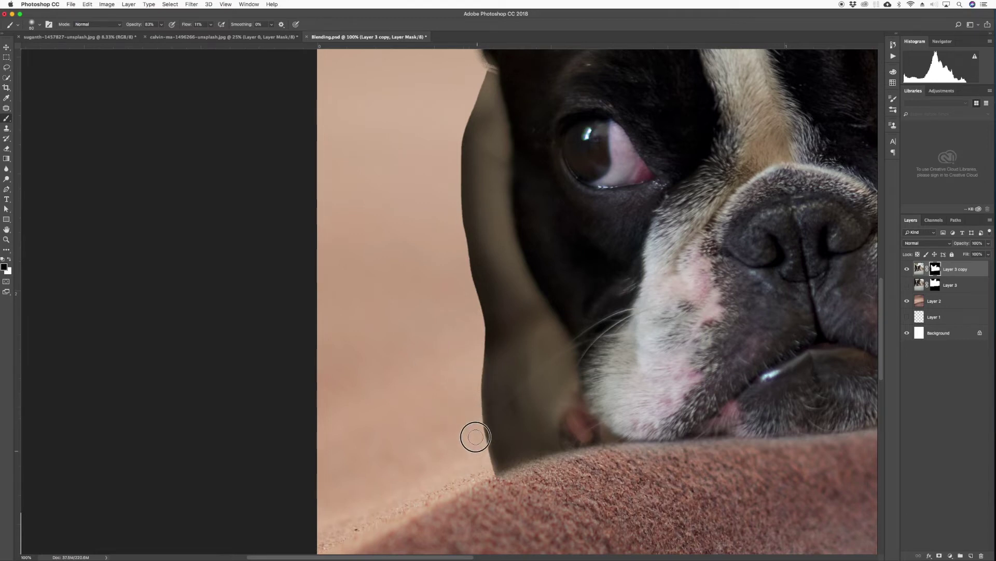
# Restore the brush opacity to 100% and raise the flow to 17%.
pyautogui.moveTo(162, 25); pyautogui.dragTo(167, 33)
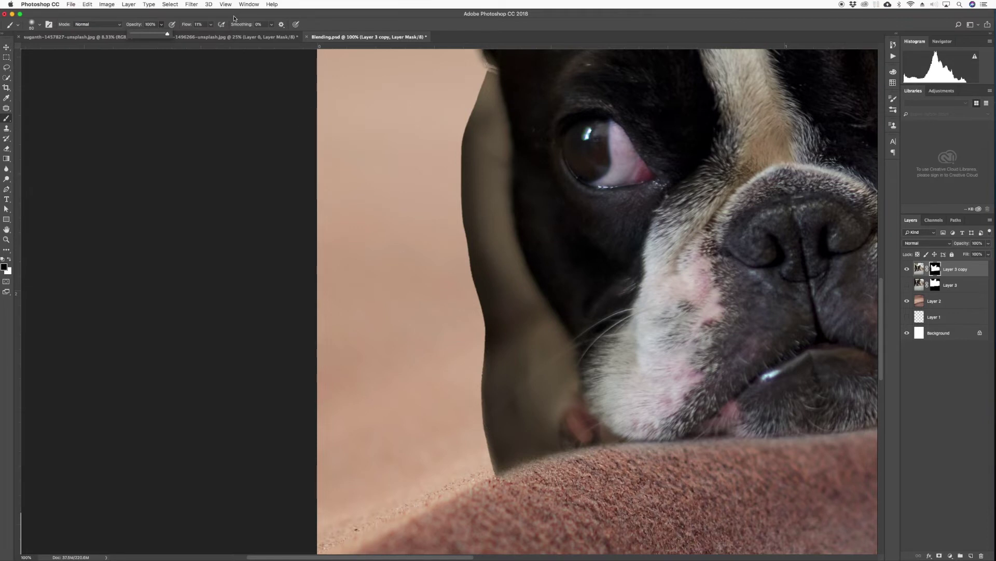
pyautogui.moveTo(211, 25); pyautogui.dragTo(212, 34)
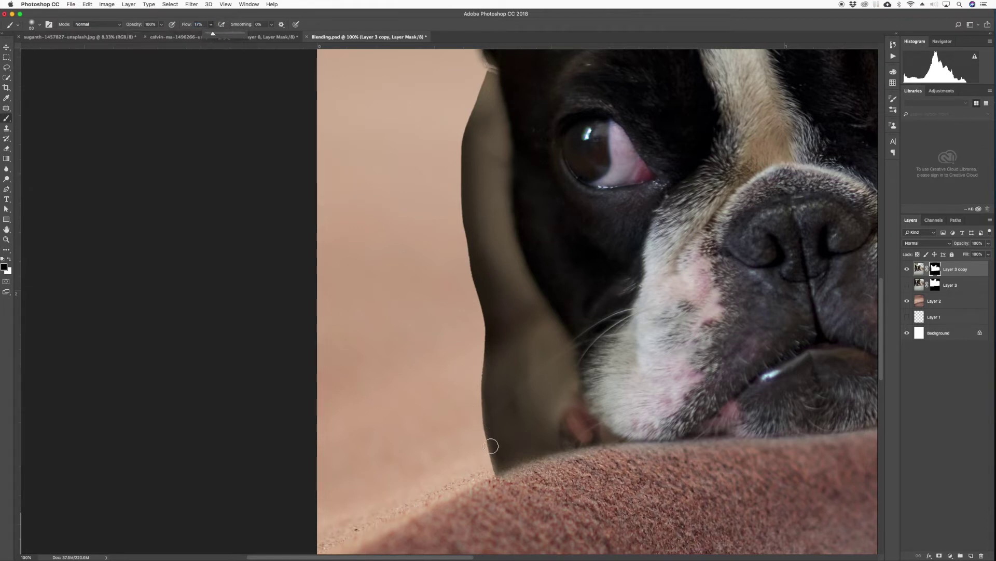
pyautogui.press(']')
pyautogui.press(']')
pyautogui.press(']')
pyautogui.press(']')
pyautogui.press(']')
pyautogui.press(']')
pyautogui.press('[')
pyautogui.press('[')
pyautogui.press('[')
pyautogui.press('[')
pyautogui.press('[')
pyautogui.press('super+minus')
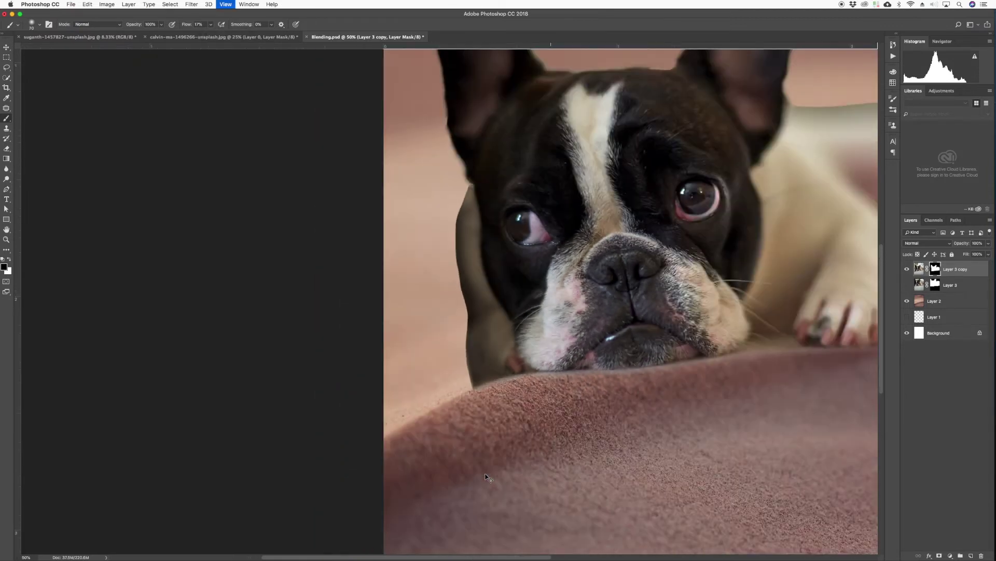
pyautogui.press('super+minus')
pyautogui.press('super+plus')
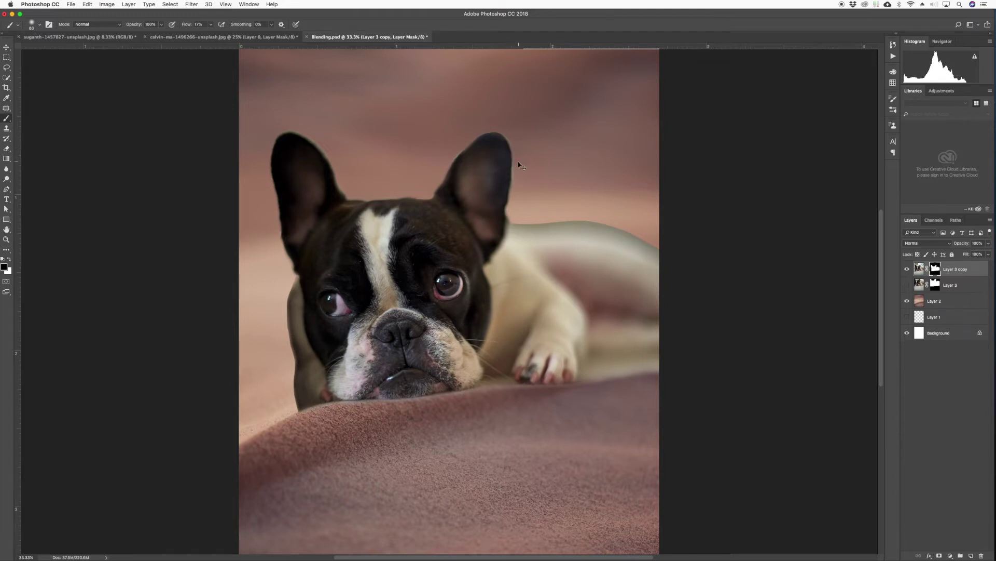
pyautogui.press('super+plus')
pyautogui.moveTo(518, 162); pyautogui.dragTo(473, 237)
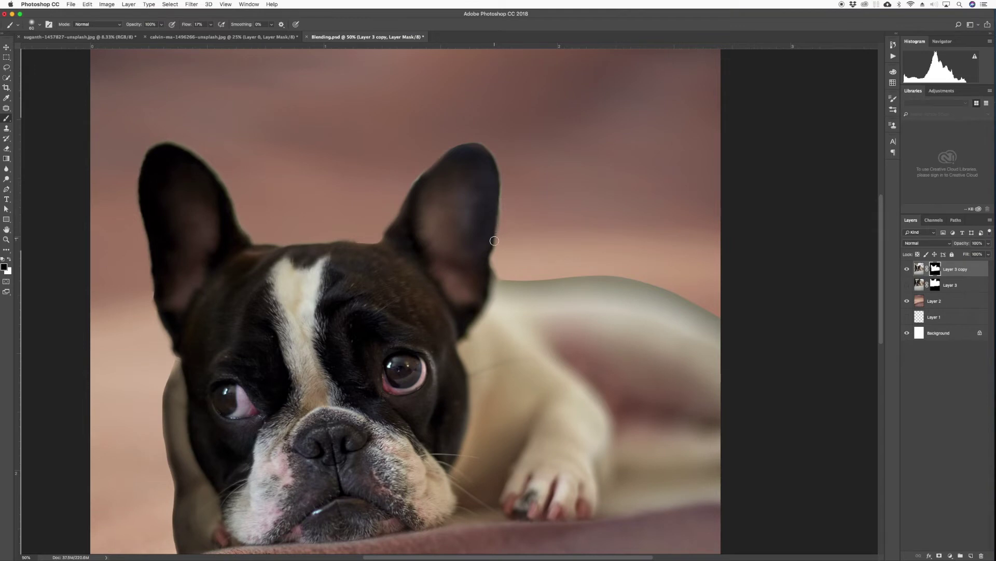
pyautogui.hscroll(5, 545, 276)
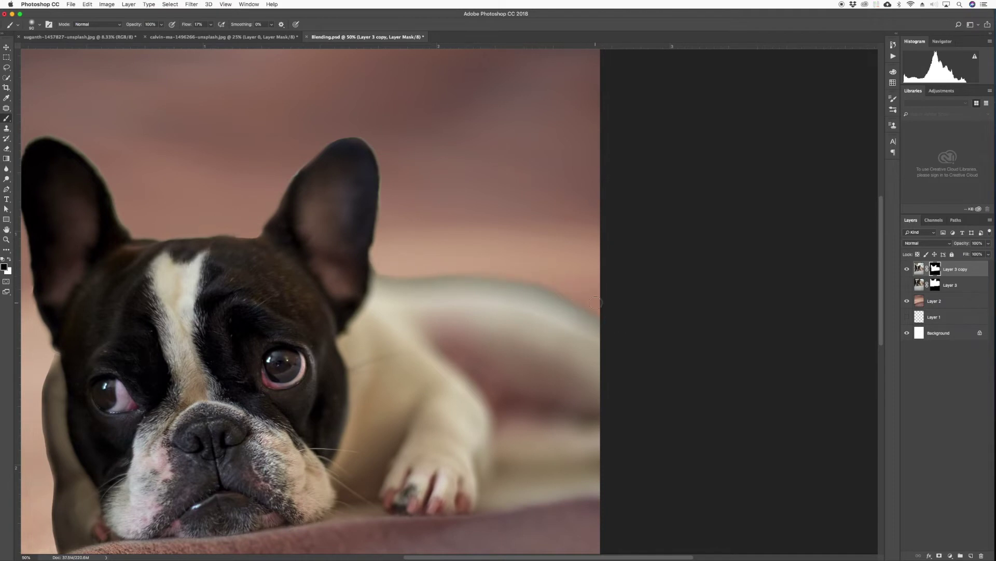
pyautogui.scroll(-5, 507, 309)
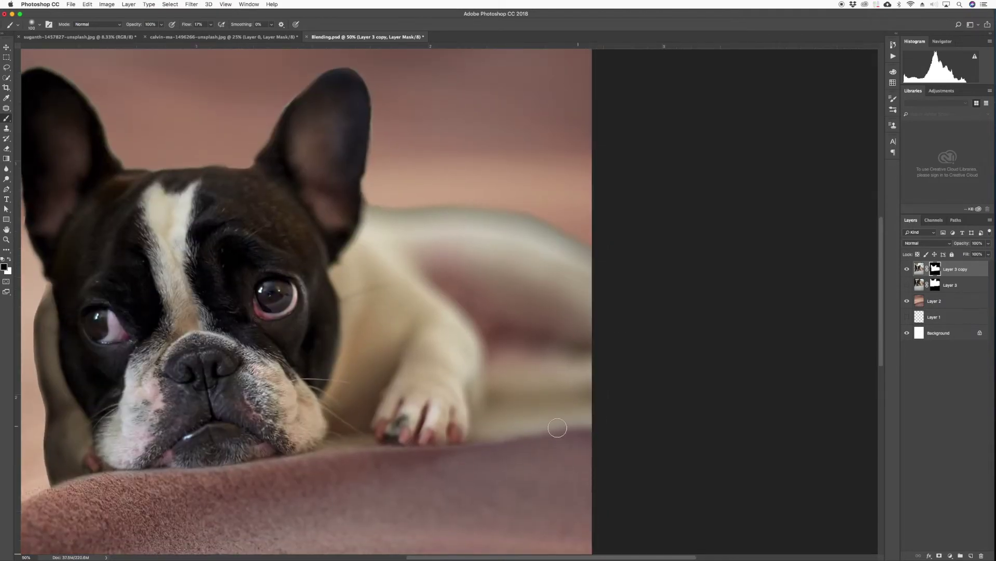
pyautogui.press(']')
pyautogui.press(']')
pyautogui.press(']')
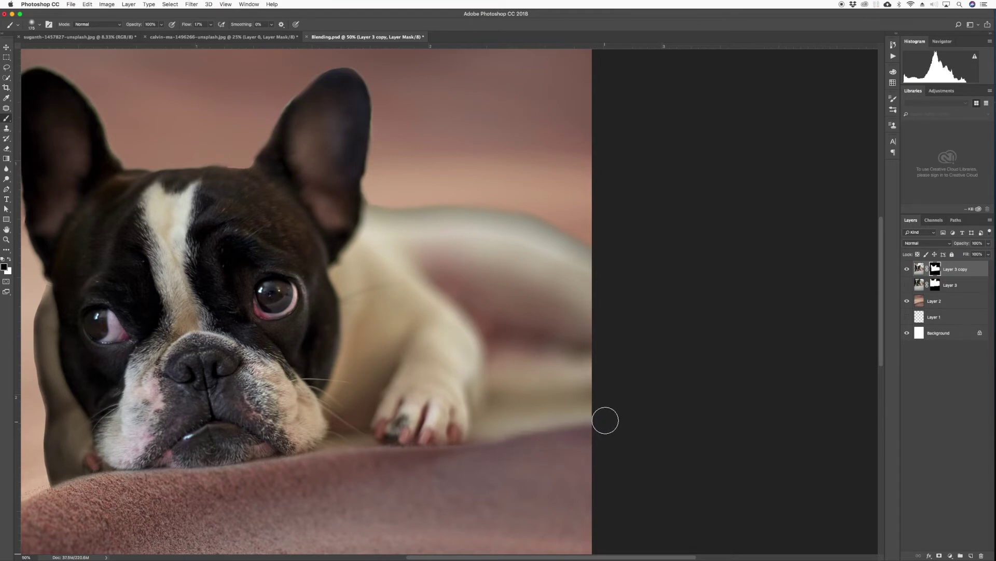
pyautogui.press(']')
pyautogui.press(']')
pyautogui.moveTo(244, 329); pyautogui.dragTo(404, 317)
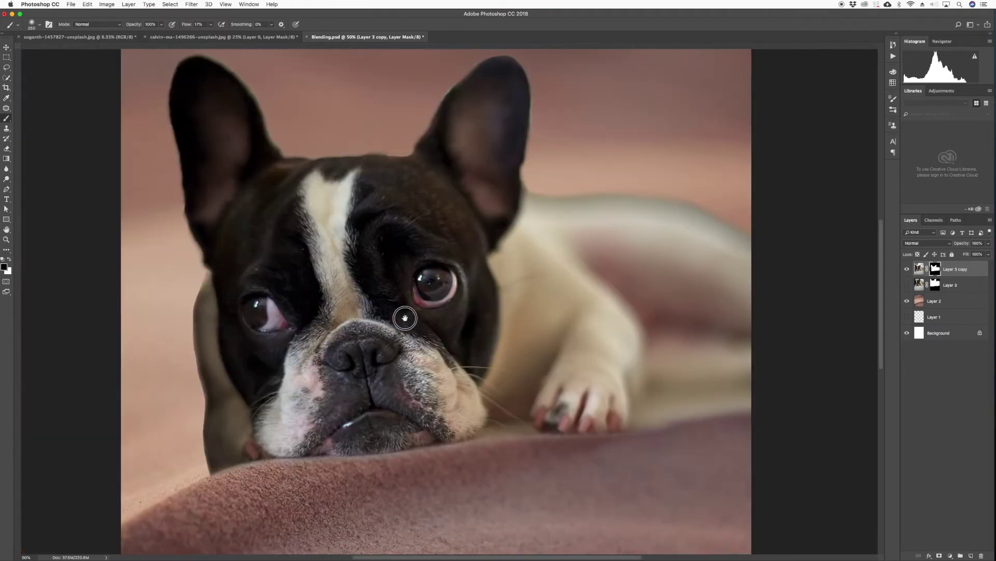
# Select the Blur tool at size 200, target Layer 3 copy's pixels, and zoom to 100%.
pyautogui.click(7, 169)
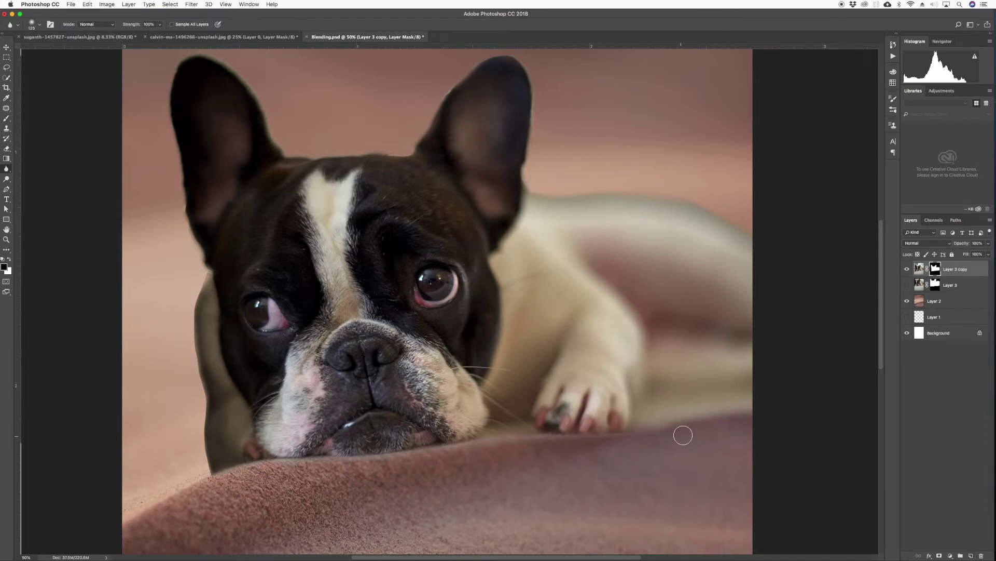
pyautogui.press(']')
pyautogui.press(']')
pyautogui.press(']')
pyautogui.click(907, 269)
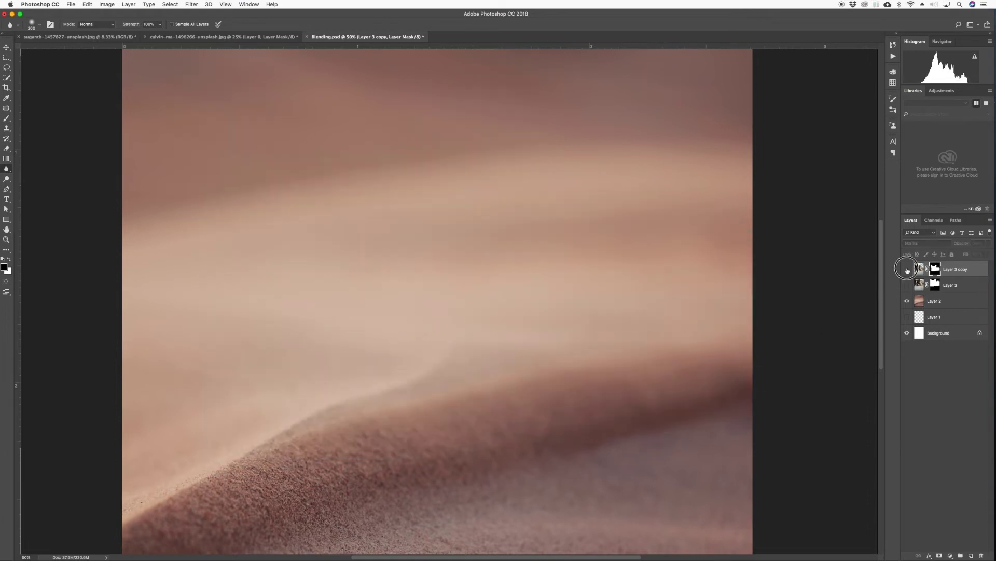
pyautogui.click(907, 269)
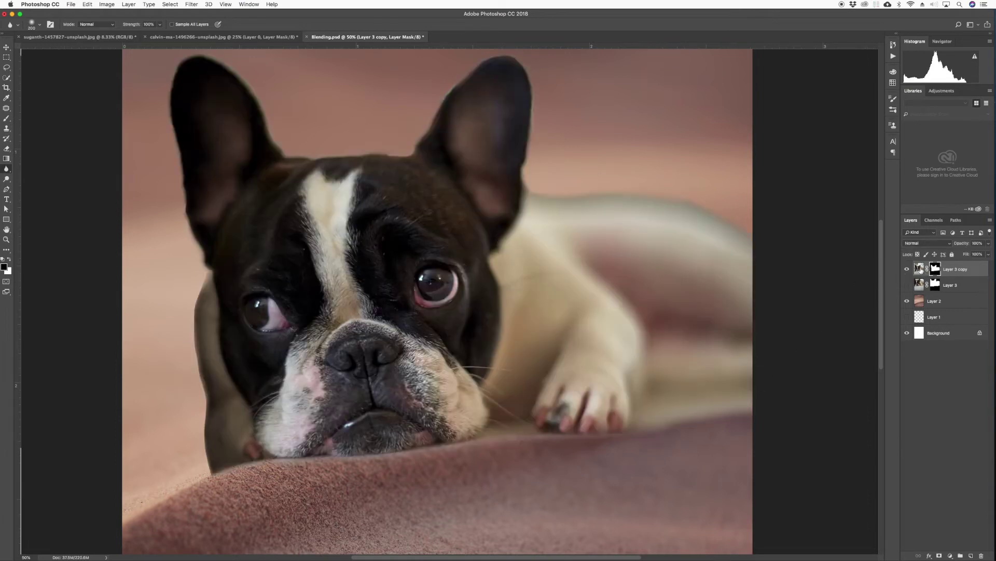
pyautogui.click(920, 268)
pyautogui.press('super+1')
# Rasterize Layer 3 copy from its layer menu, then set the blur brush to 80.
pyautogui.rightClick(956, 269)
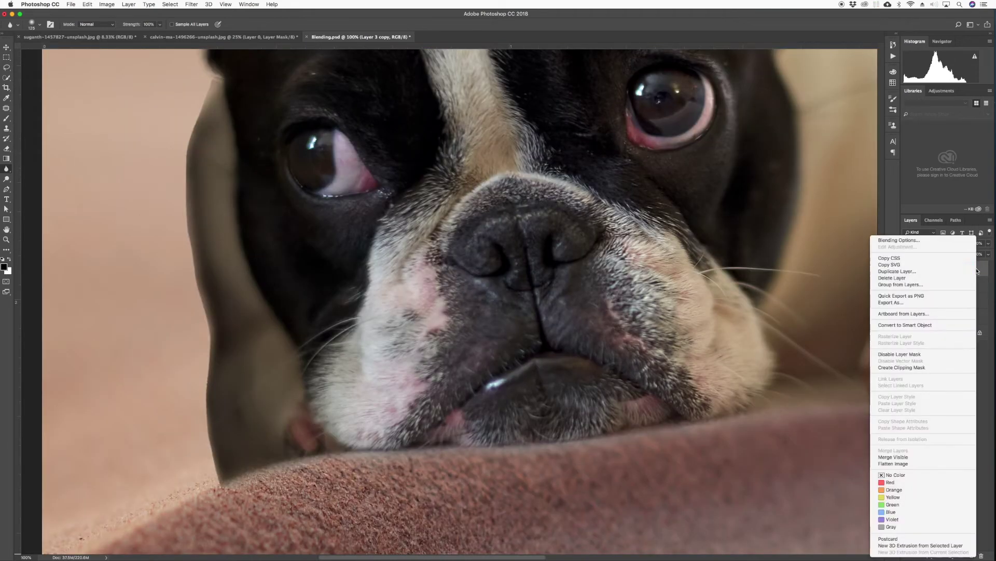
pyautogui.click(912, 325)
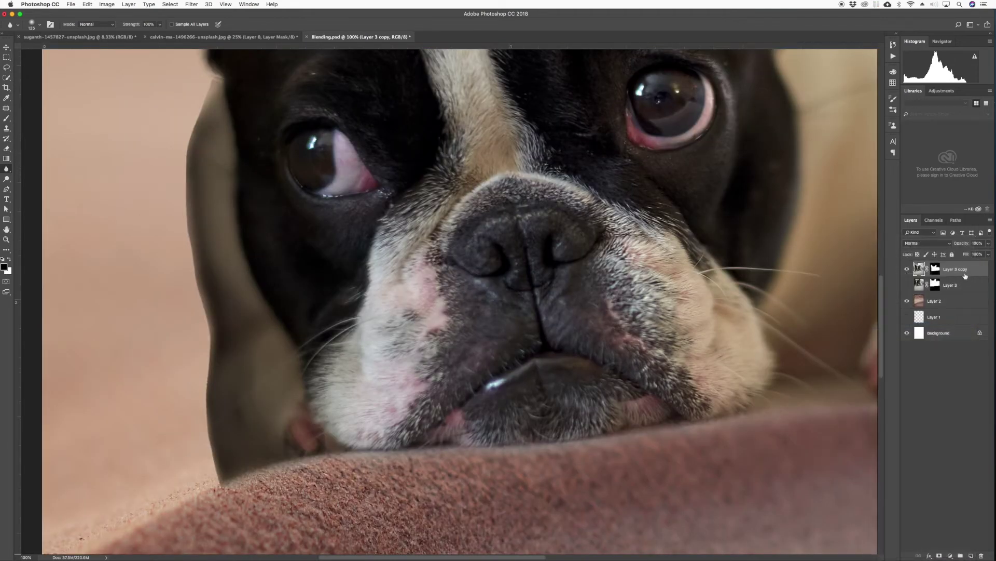
pyautogui.rightClick(945, 269)
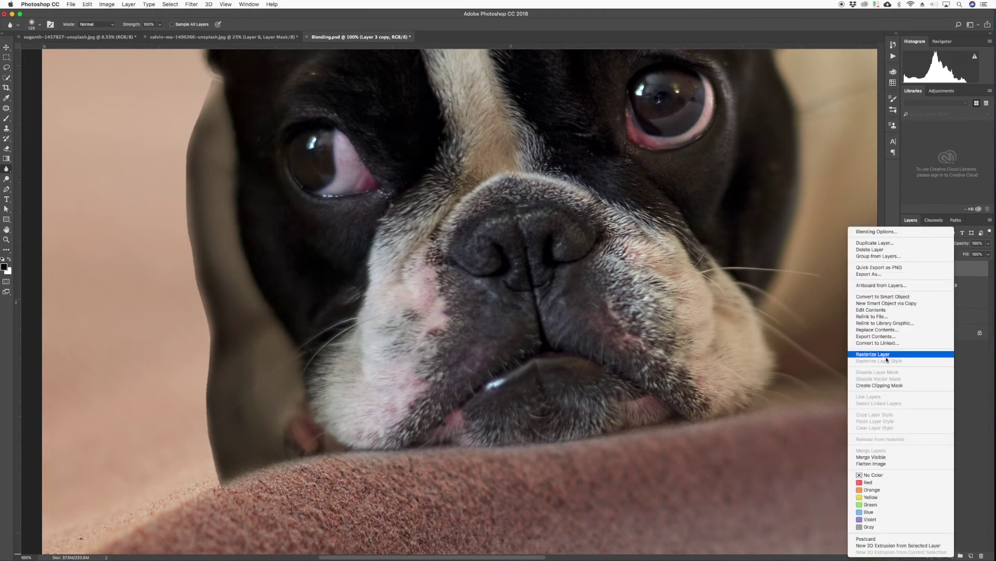
pyautogui.click(854, 358)
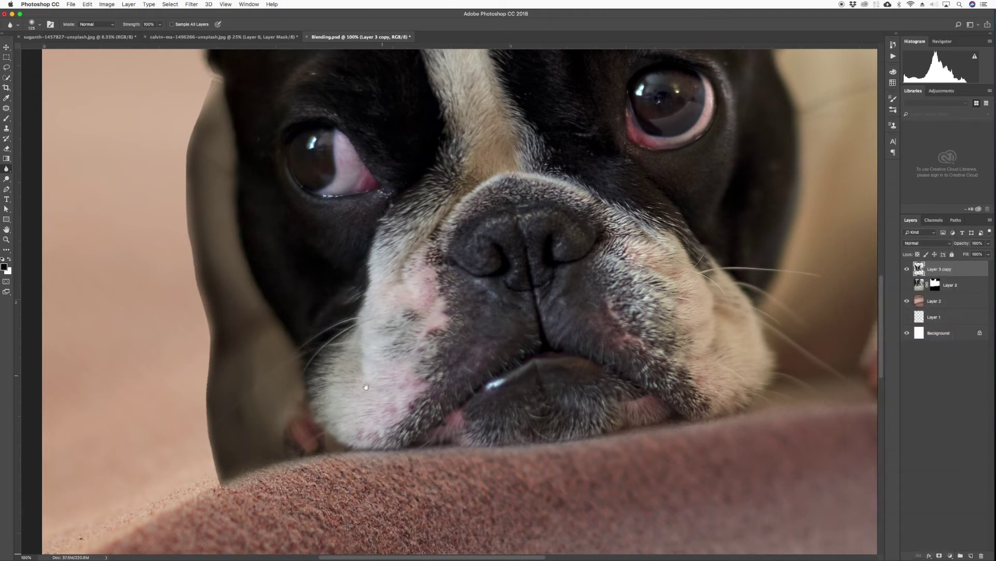
pyautogui.moveTo(306, 387); pyautogui.dragTo(484, 343)
pyautogui.press('[')
pyautogui.press('[')
pyautogui.press('[')
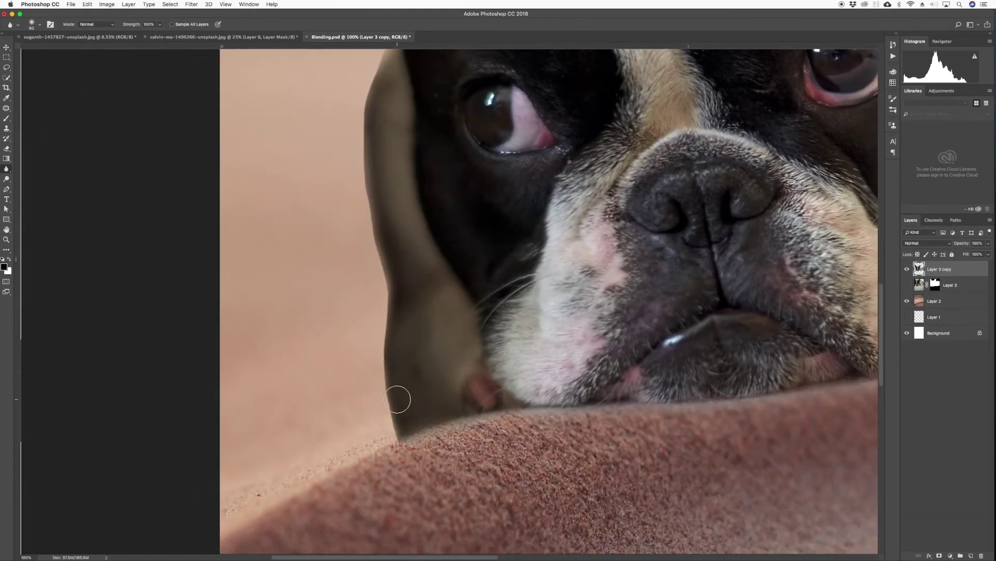
# Blur the dark edge beside the dog's cheek, including its bottom corner.
pyautogui.moveTo(391, 435)
pyautogui.mouseDown()
pyautogui.moveTo(374, 390)
pyautogui.moveTo(391, 422)
pyautogui.moveTo(386, 381)
pyautogui.moveTo(395, 443)
pyautogui.mouseUp()
pyautogui.press('super+plus')
pyautogui.press('super+plus')
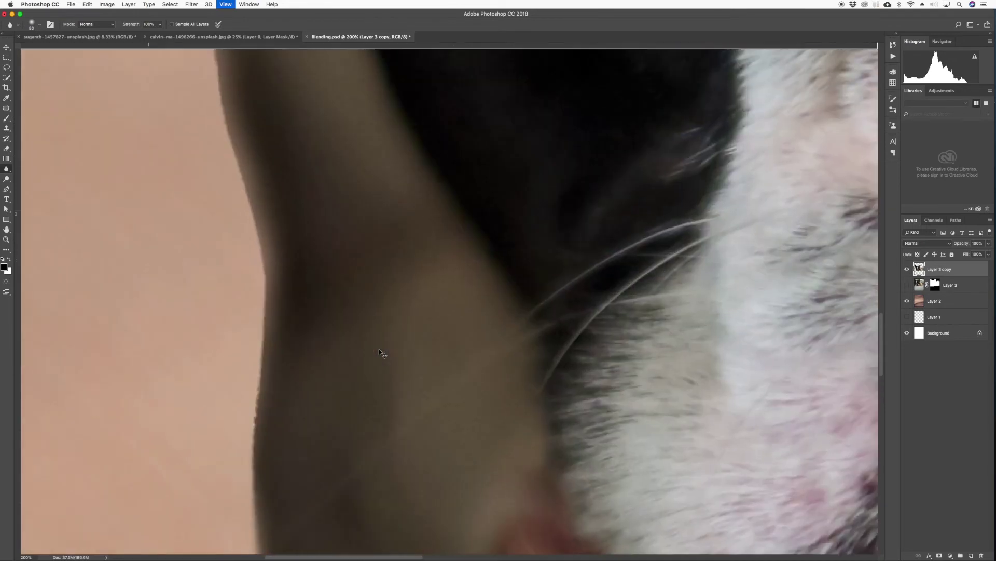
pyautogui.moveTo(320, 392); pyautogui.dragTo(394, 239)
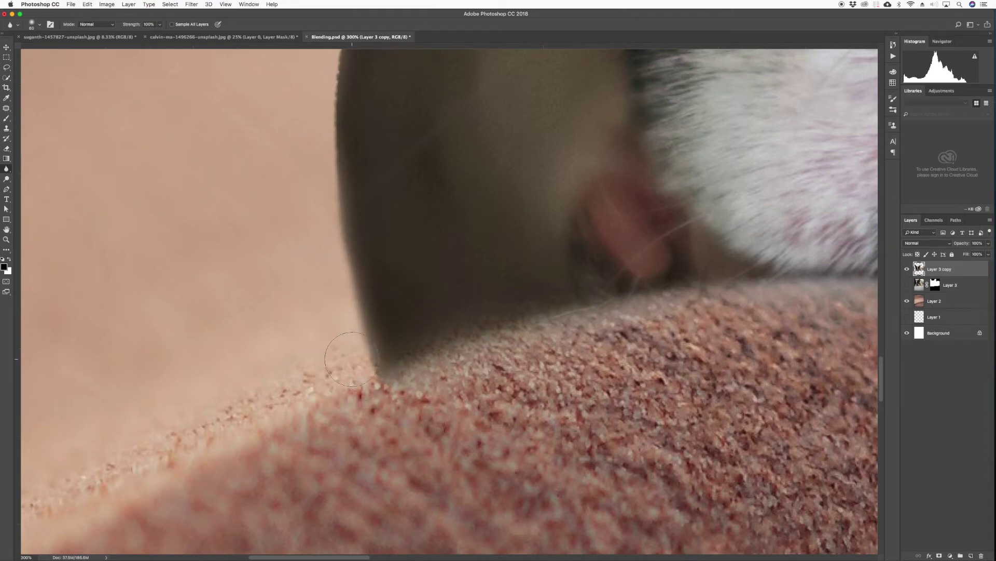
pyautogui.scroll(3, 317, 411)
pyautogui.scroll(1, 317, 411)
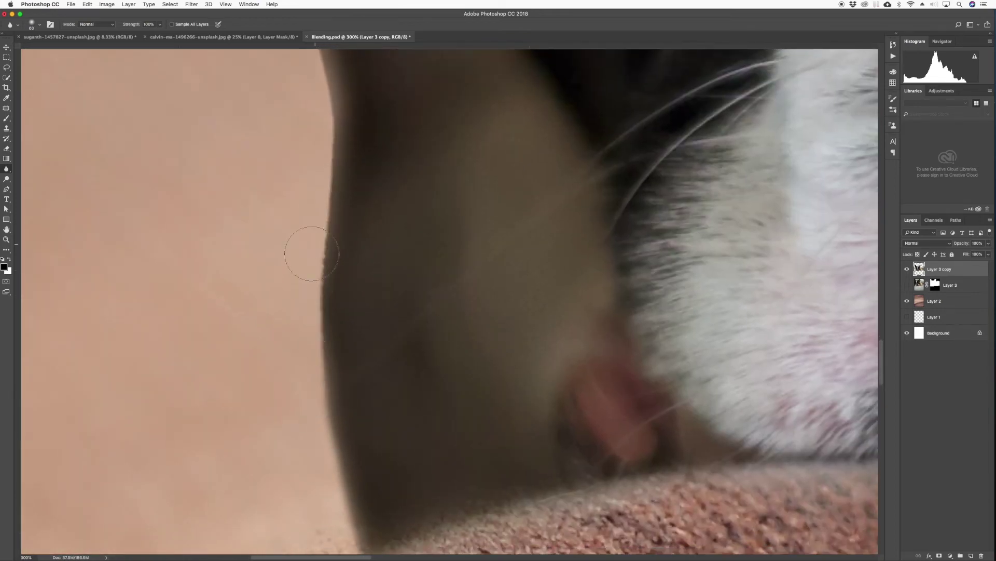
pyautogui.press('super+minus')
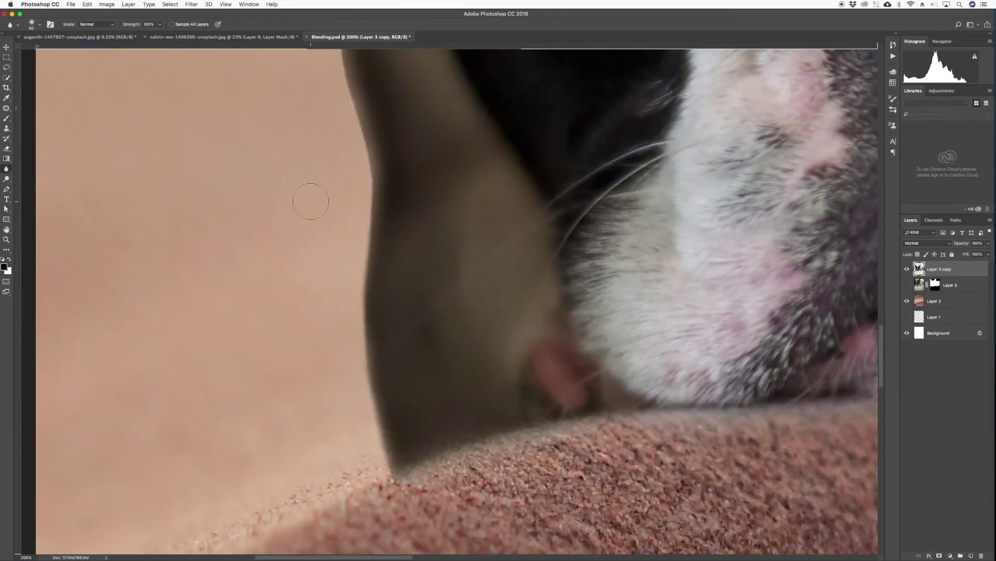
pyautogui.scroll(3, 281, 335)
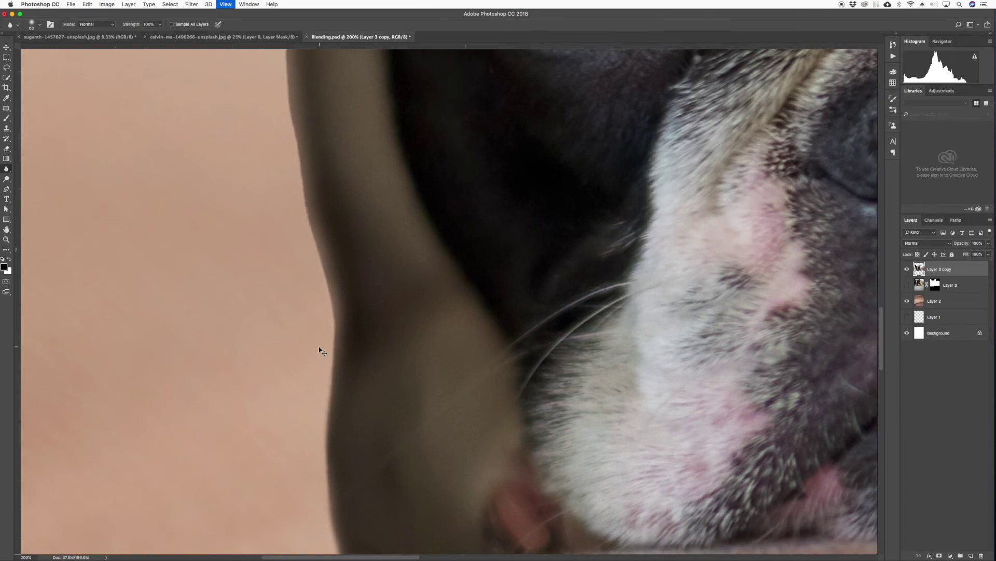
pyautogui.scroll(-3, 319, 348)
pyautogui.scroll(2, 319, 350)
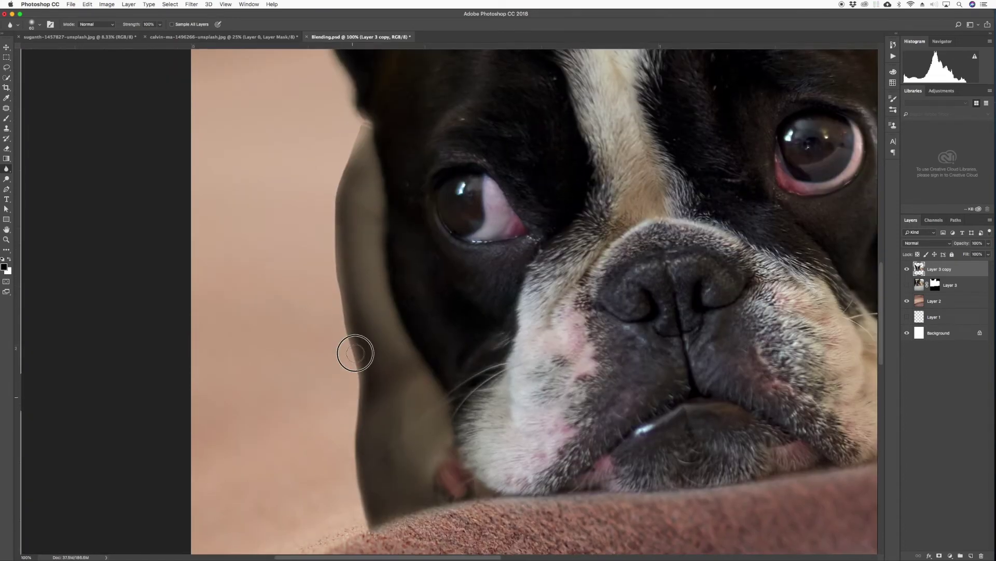
pyautogui.moveTo(352, 353)
pyautogui.mouseDown()
pyautogui.moveTo(358, 425)
pyautogui.moveTo(380, 342)
pyautogui.mouseUp()
pyautogui.scroll(5, 358, 389)
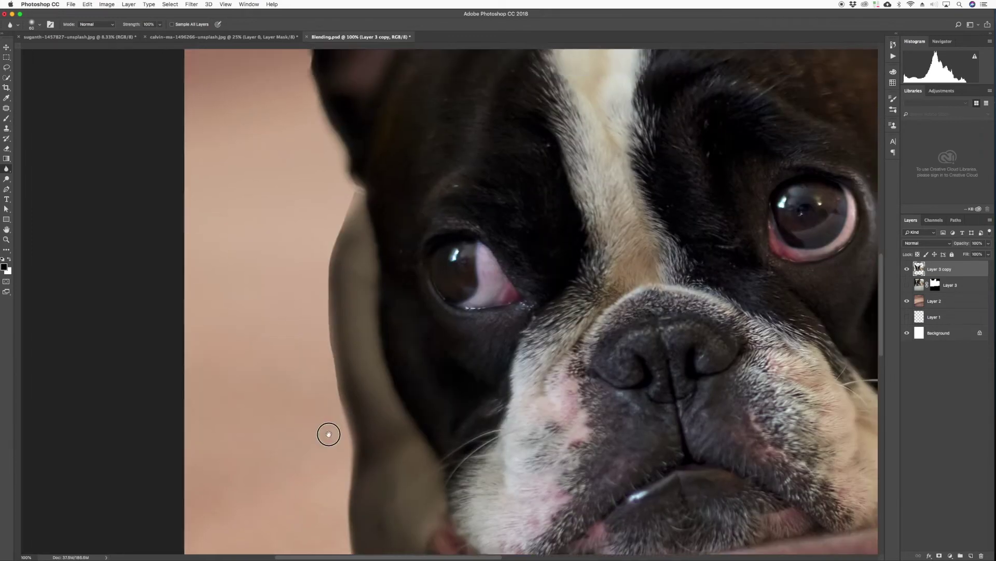
# Blur along the dog's left side, left ear and the top of its head.
pyautogui.moveTo(312, 462); pyautogui.dragTo(310, 435)
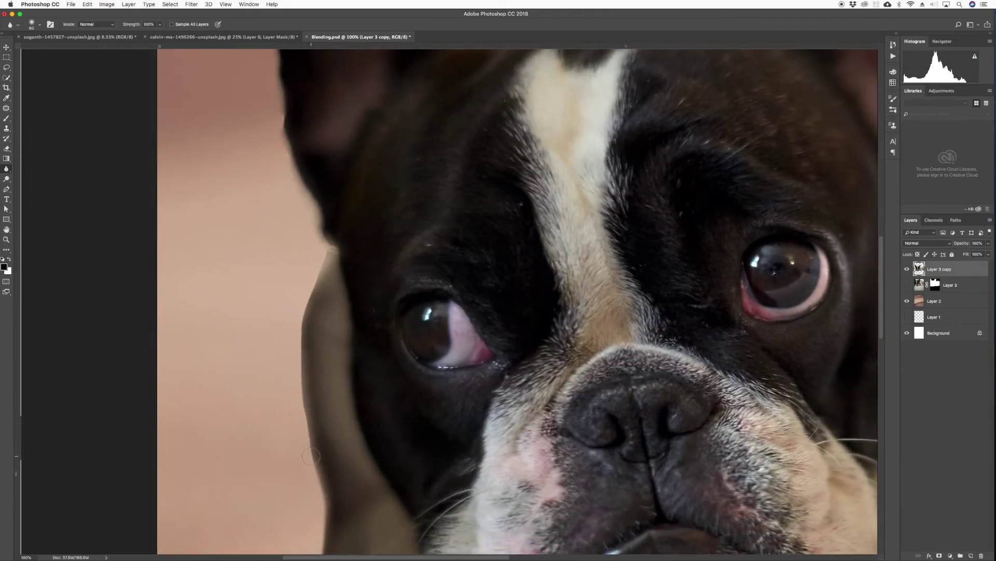
pyautogui.moveTo(308, 398)
pyautogui.mouseDown()
pyautogui.moveTo(292, 352)
pyautogui.moveTo(305, 447)
pyautogui.moveTo(313, 263)
pyautogui.moveTo(318, 284)
pyautogui.moveTo(285, 363)
pyautogui.moveTo(345, 277)
pyautogui.mouseUp()
pyautogui.scroll(10, 332, 361)
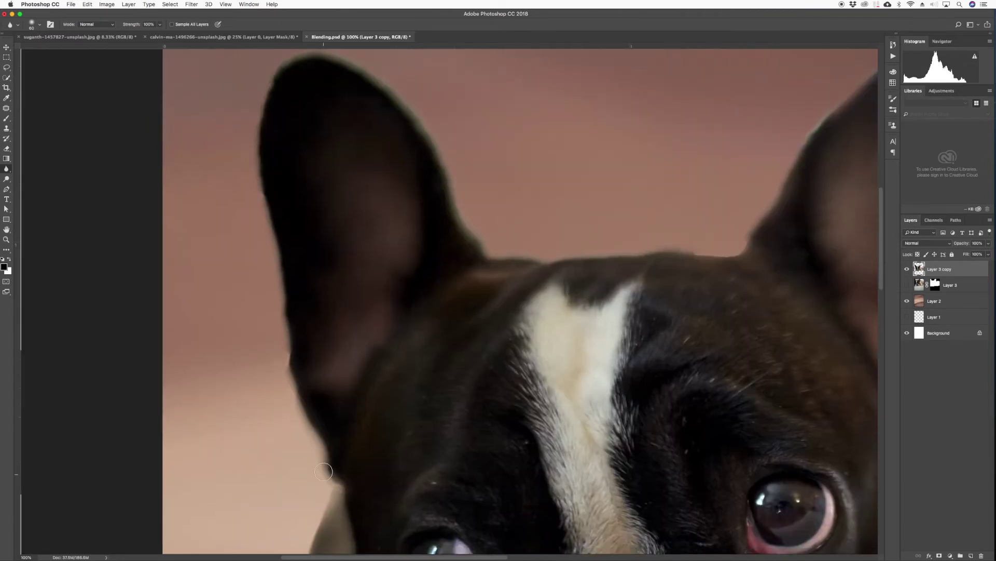
pyautogui.moveTo(318, 438)
pyautogui.mouseDown()
pyautogui.moveTo(275, 372)
pyautogui.moveTo(287, 363)
pyautogui.moveTo(292, 375)
pyautogui.moveTo(280, 366)
pyautogui.moveTo(279, 315)
pyautogui.moveTo(275, 369)
pyautogui.mouseUp()
pyautogui.moveTo(255, 249); pyautogui.dragTo(250, 328)
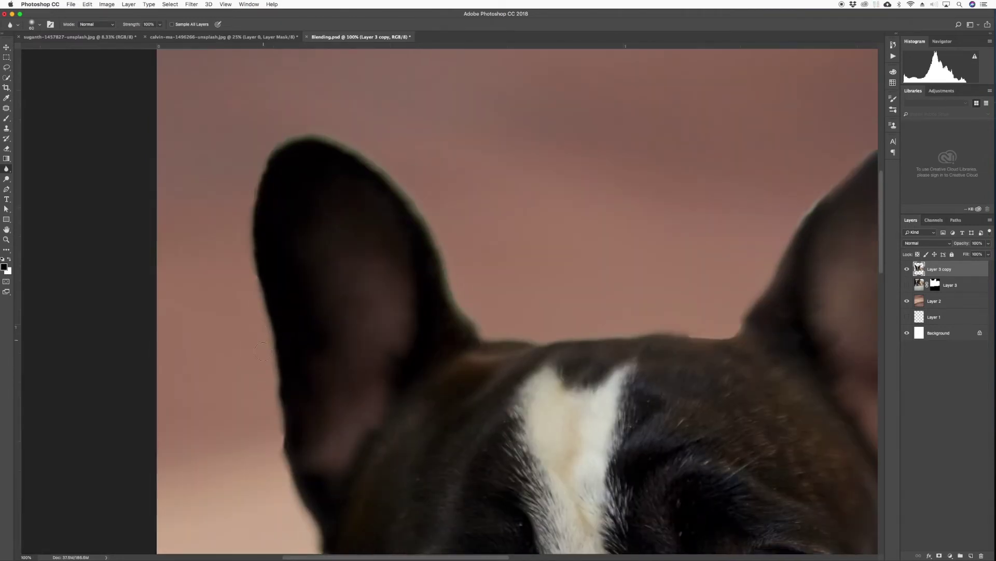
pyautogui.moveTo(273, 367)
pyautogui.mouseDown()
pyautogui.moveTo(276, 338)
pyautogui.moveTo(231, 225)
pyautogui.moveTo(251, 207)
pyautogui.moveTo(265, 167)
pyautogui.moveTo(254, 167)
pyautogui.moveTo(307, 140)
pyautogui.moveTo(363, 156)
pyautogui.moveTo(403, 202)
pyautogui.moveTo(441, 280)
pyautogui.moveTo(450, 272)
pyautogui.moveTo(492, 333)
pyautogui.moveTo(570, 334)
pyautogui.moveTo(586, 322)
pyautogui.mouseUp()
pyautogui.moveTo(586, 322); pyautogui.dragTo(325, 338)
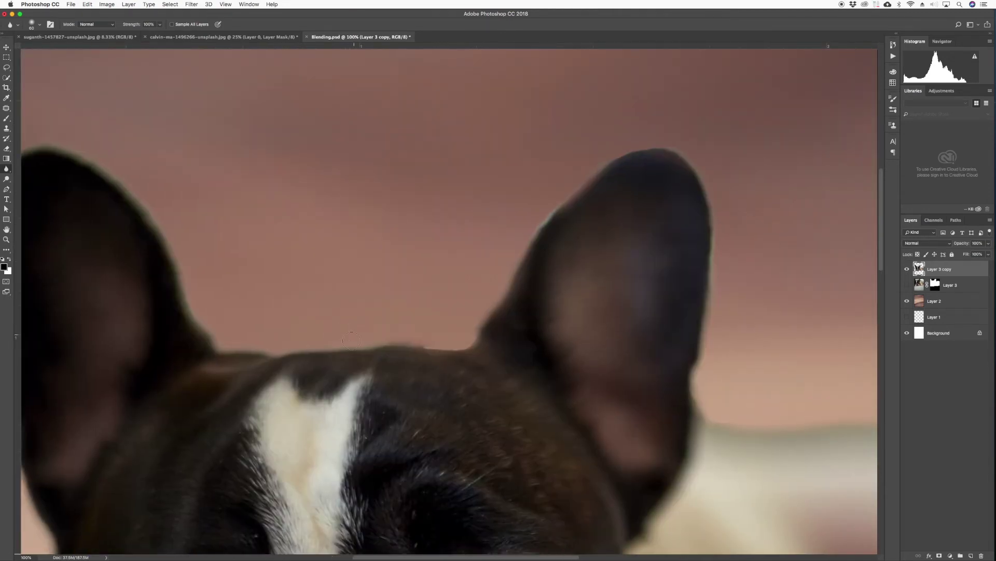
pyautogui.moveTo(439, 341)
pyautogui.mouseDown()
pyautogui.moveTo(467, 341)
pyautogui.moveTo(431, 336)
pyautogui.moveTo(473, 331)
pyautogui.moveTo(517, 242)
pyautogui.moveTo(592, 162)
pyautogui.moveTo(547, 213)
pyautogui.moveTo(614, 176)
pyautogui.moveTo(638, 145)
pyautogui.moveTo(626, 152)
pyautogui.moveTo(709, 163)
pyautogui.moveTo(685, 149)
pyautogui.moveTo(706, 221)
pyautogui.moveTo(708, 205)
pyautogui.moveTo(714, 346)
pyautogui.moveTo(692, 379)
pyautogui.mouseUp()
# Blur the right ear's outer edge, the back outline and the blanket edge near the paw.
pyautogui.press('space')
pyautogui.moveTo(682, 351)
pyautogui.mouseDown()
pyautogui.moveTo(670, 288)
pyautogui.moveTo(536, 234)
pyautogui.mouseUp()
pyautogui.moveTo(468, 195)
pyautogui.mouseDown()
pyautogui.moveTo(525, 227)
pyautogui.moveTo(640, 224)
pyautogui.moveTo(517, 245)
pyautogui.mouseUp()
pyautogui.press('space')
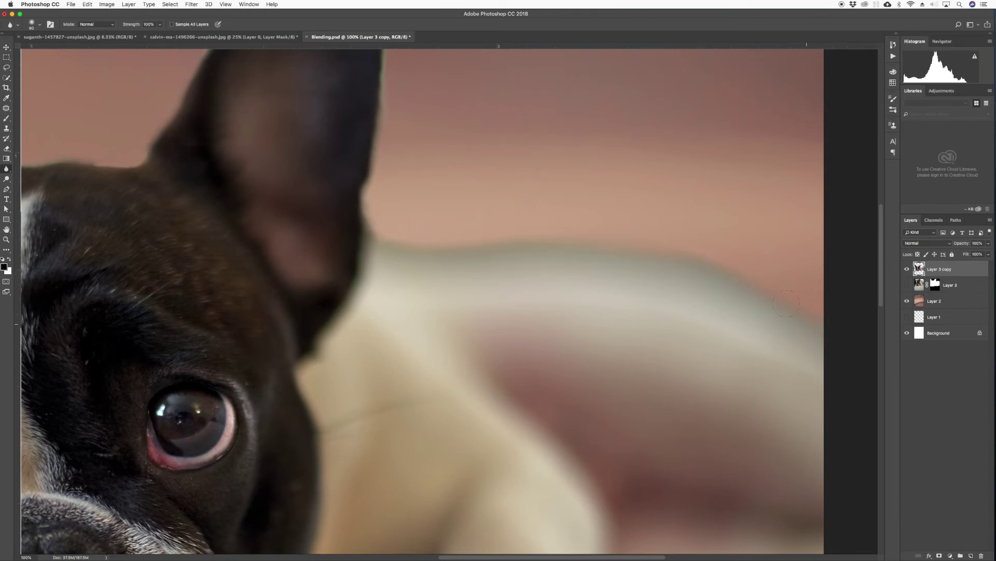
pyautogui.scroll(-10, 411, 238)
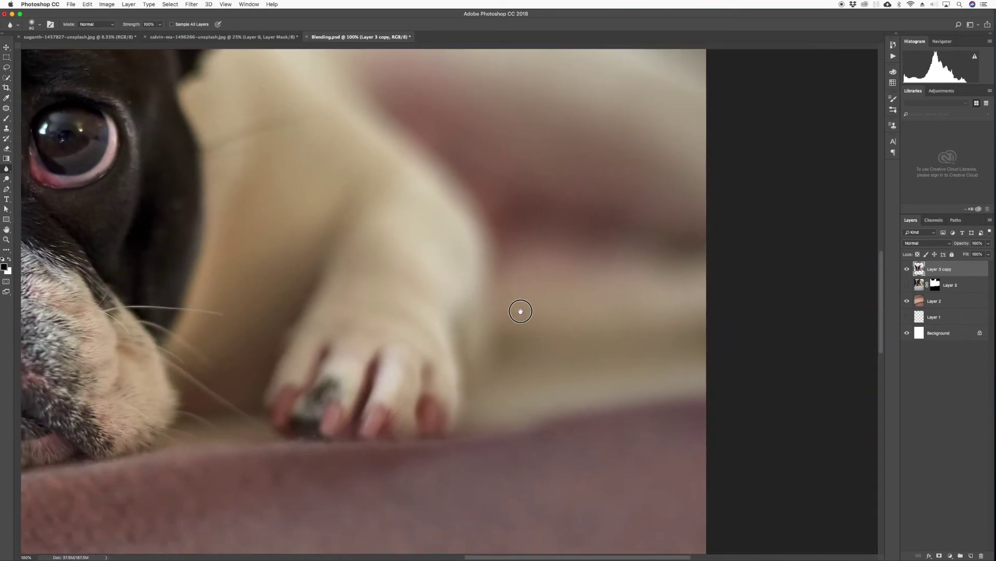
pyautogui.press(']')
pyautogui.press(']')
pyautogui.press(']')
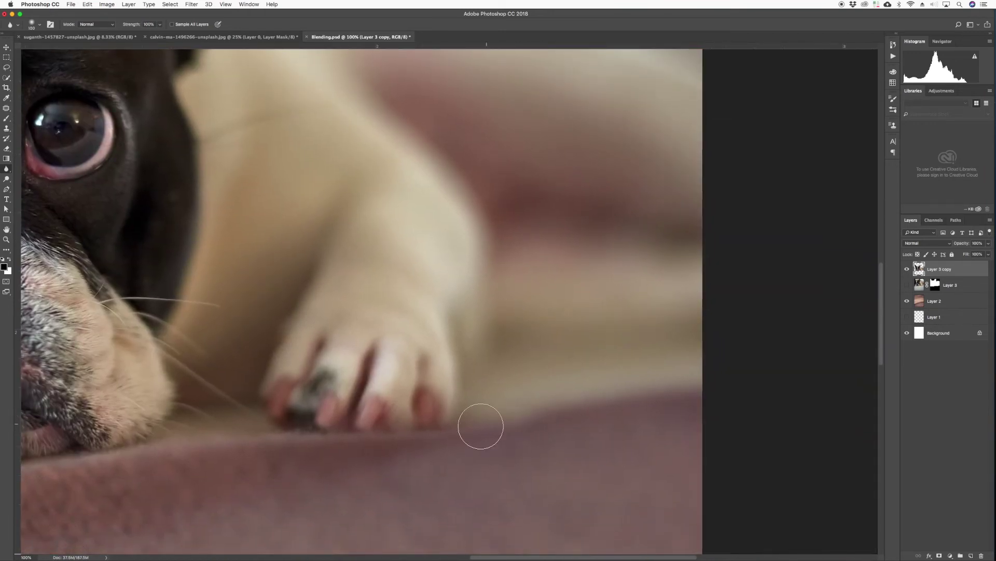
pyautogui.moveTo(482, 426); pyautogui.dragTo(663, 394)
# Blur the ear base and back edge with a smaller brush, then zoom out.
pyautogui.moveTo(358, 423); pyautogui.dragTo(484, 399)
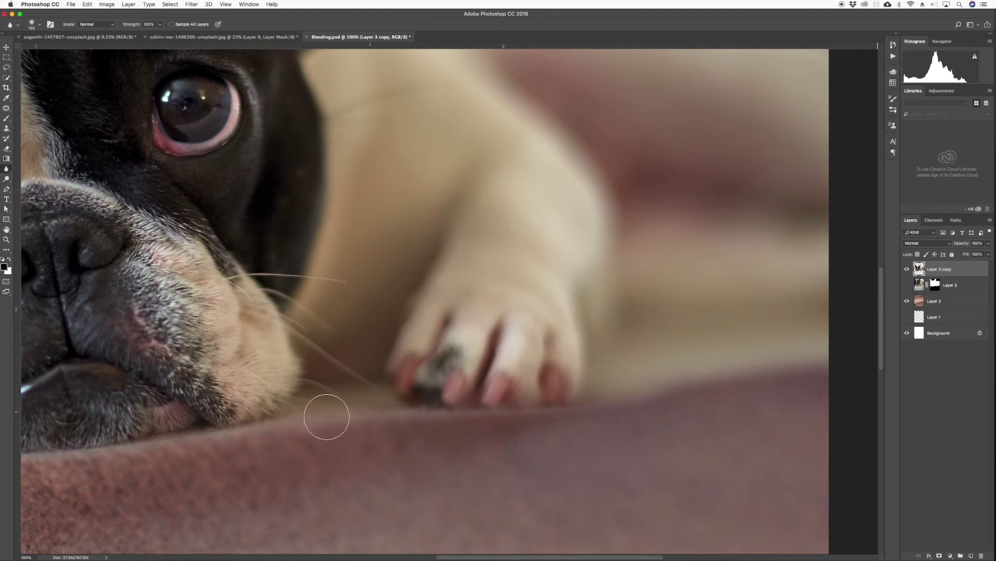
pyautogui.moveTo(375, 336); pyautogui.dragTo(587, 336)
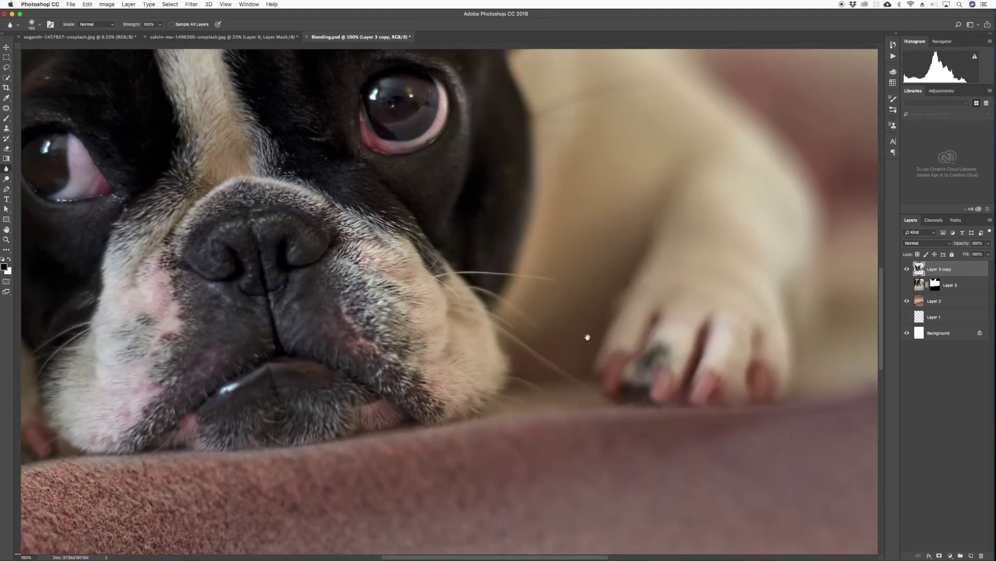
pyautogui.moveTo(271, 372); pyautogui.dragTo(507, 392)
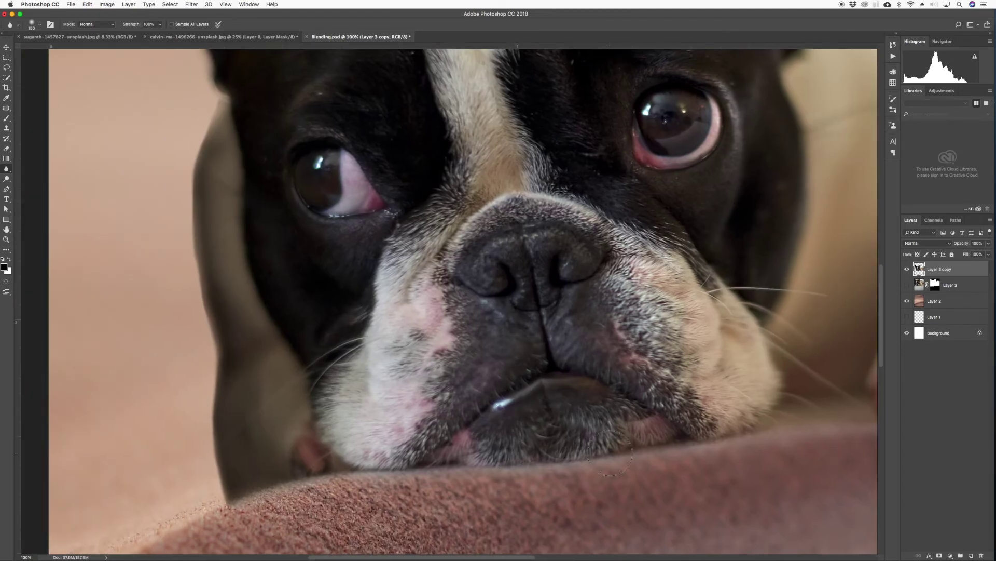
pyautogui.moveTo(339, 430); pyautogui.dragTo(477, 420)
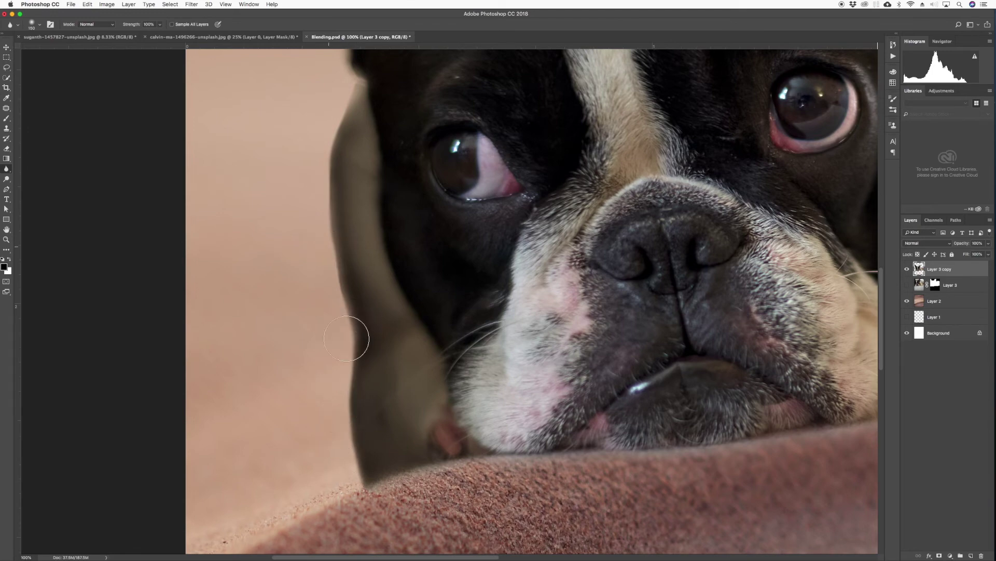
pyautogui.press('super+minus')
pyautogui.press('super+minus')
pyautogui.press('super+minus')
pyautogui.press('super+minus')
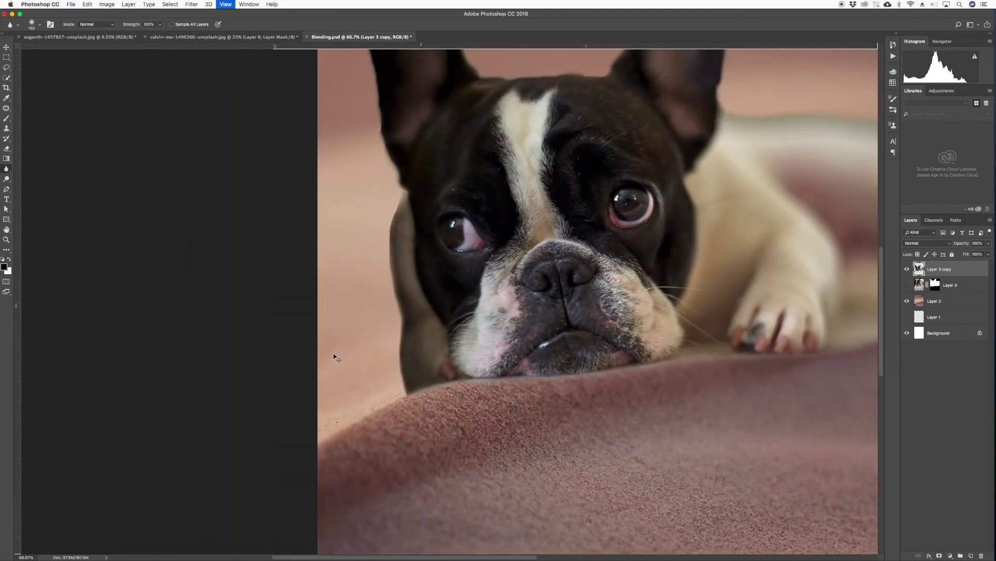
pyautogui.press('super+plus')
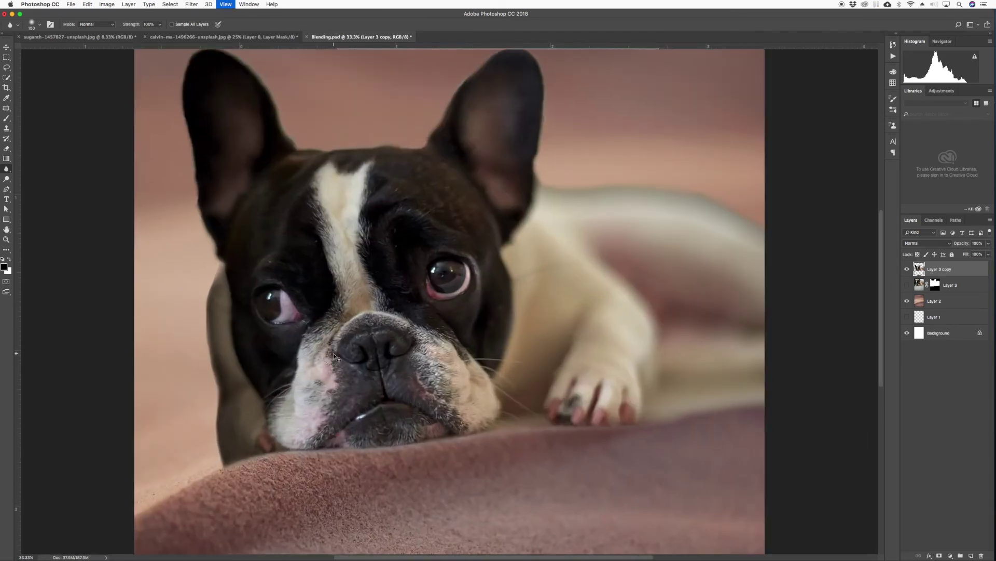
pyautogui.scroll(5, 379, 322)
pyautogui.hscroll(4, 379, 323)
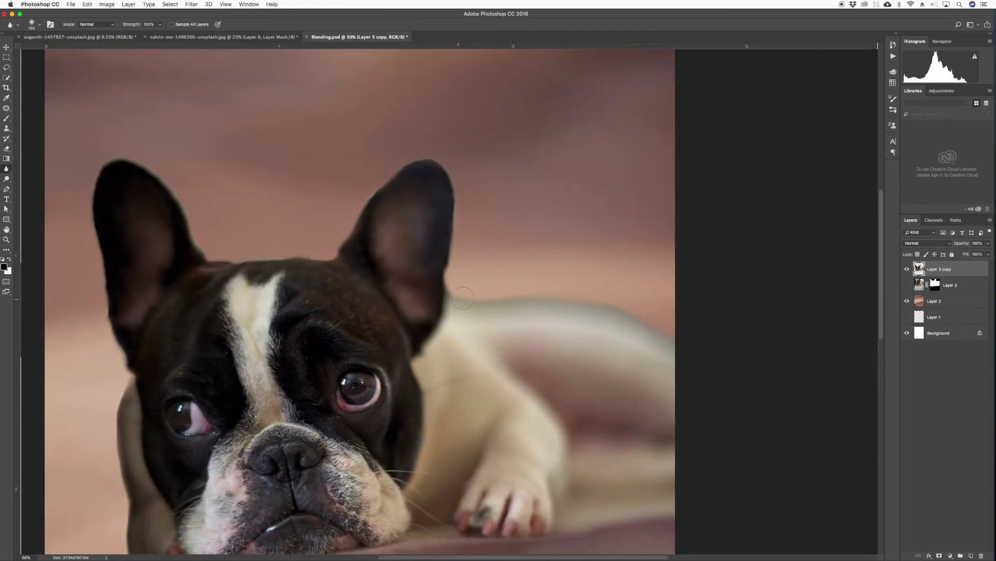
pyautogui.press('[')
pyautogui.press('[')
pyautogui.press('[')
pyautogui.moveTo(452, 292)
pyautogui.mouseDown()
pyautogui.moveTo(478, 301)
pyautogui.moveTo(444, 287)
pyautogui.moveTo(525, 303)
pyautogui.moveTo(481, 296)
pyautogui.moveTo(556, 296)
pyautogui.mouseUp()
pyautogui.press(']')
pyautogui.press(']')
pyautogui.press(']')
pyautogui.press(']')
pyautogui.press(']')
pyautogui.press('super+minus')
pyautogui.press('super+minus')
pyautogui.press('super+minus')
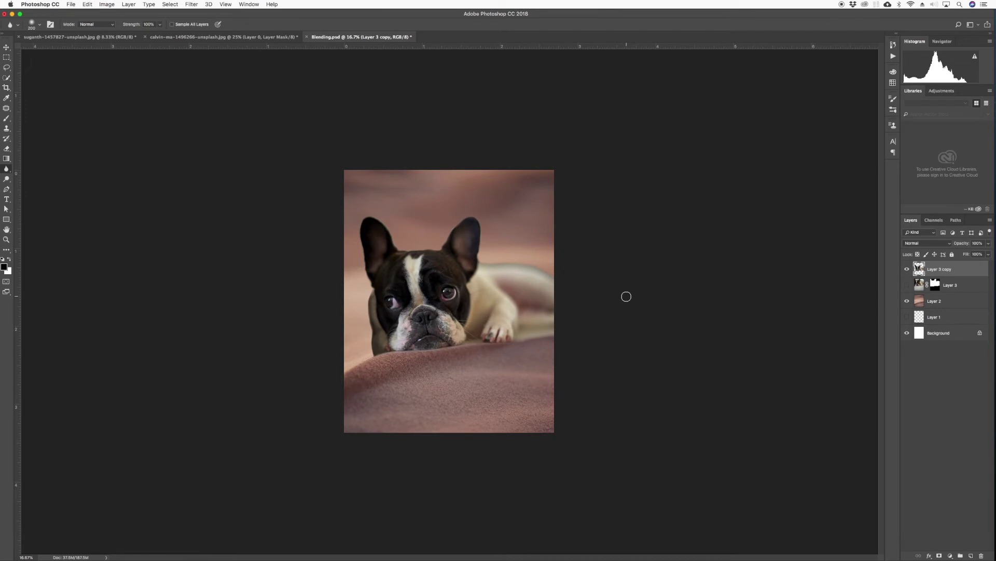
# Disable the cutout layer mask in the original dog photo document.
pyautogui.click(7, 47)
pyautogui.click(175, 35)
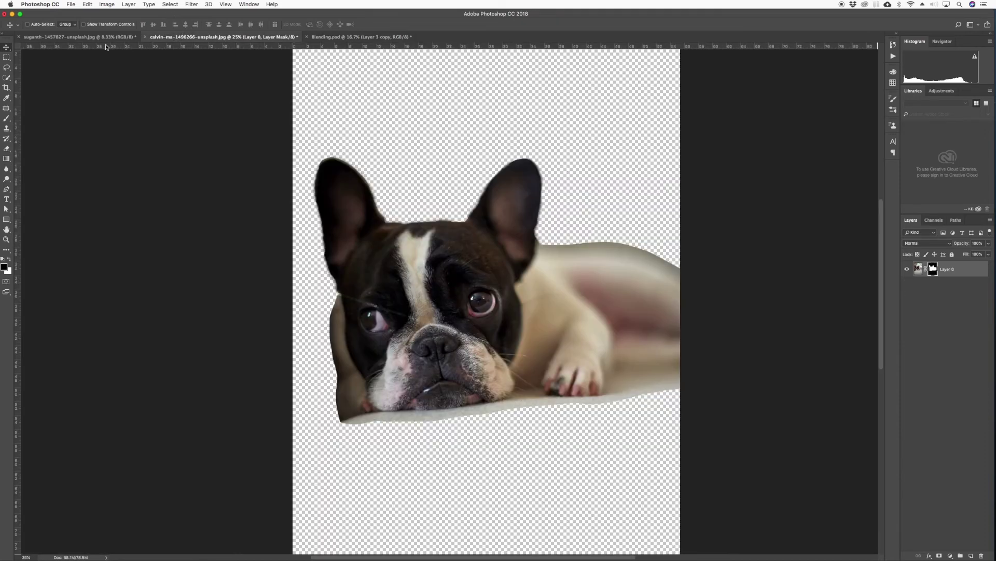
pyautogui.keyDown('shift'); pyautogui.click(934, 269); pyautogui.keyUp('shift')
# Compare the pink fabric image, then return to Blending.psd fitted to view.
pyautogui.click(108, 38)
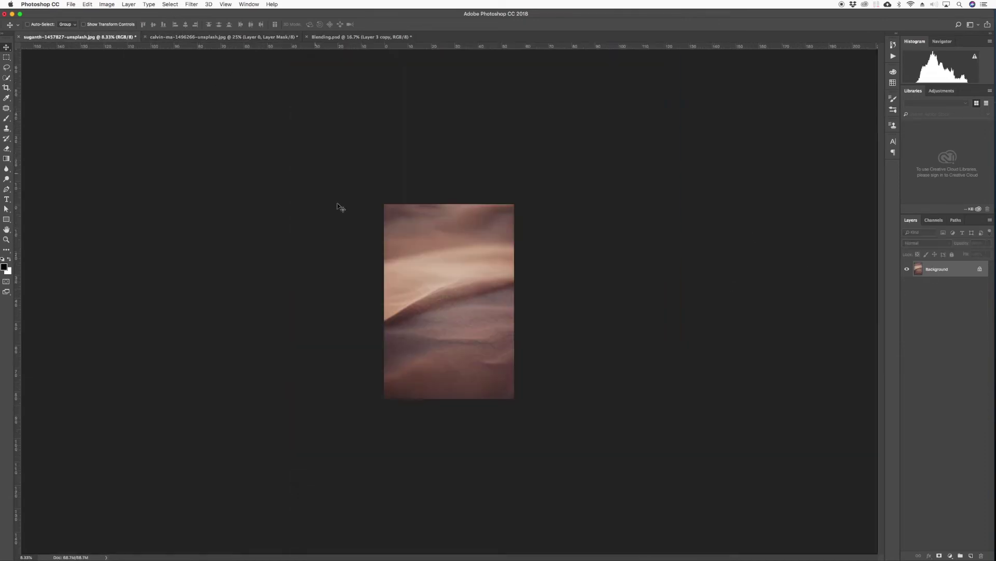
pyautogui.click(171, 37)
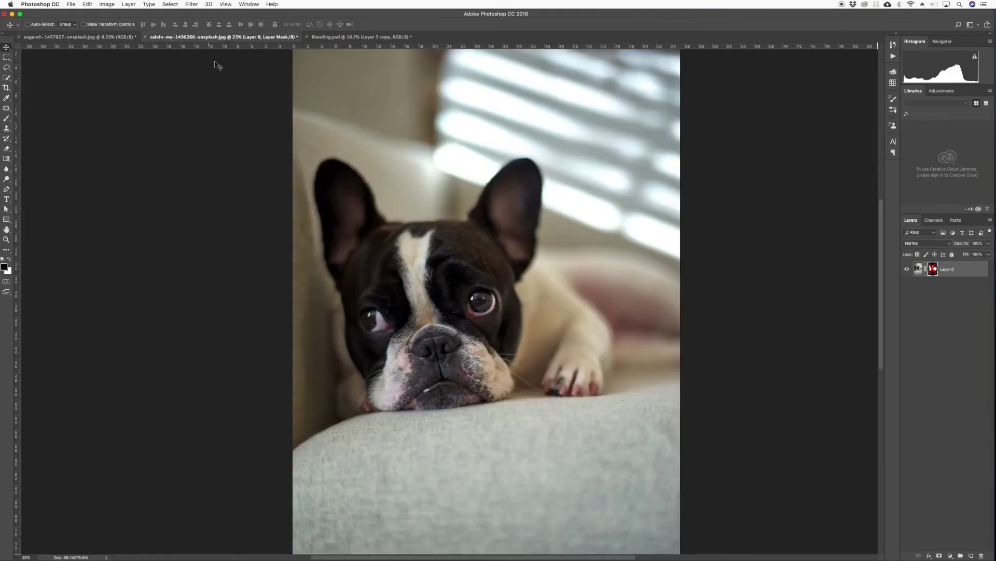
pyautogui.click(100, 39)
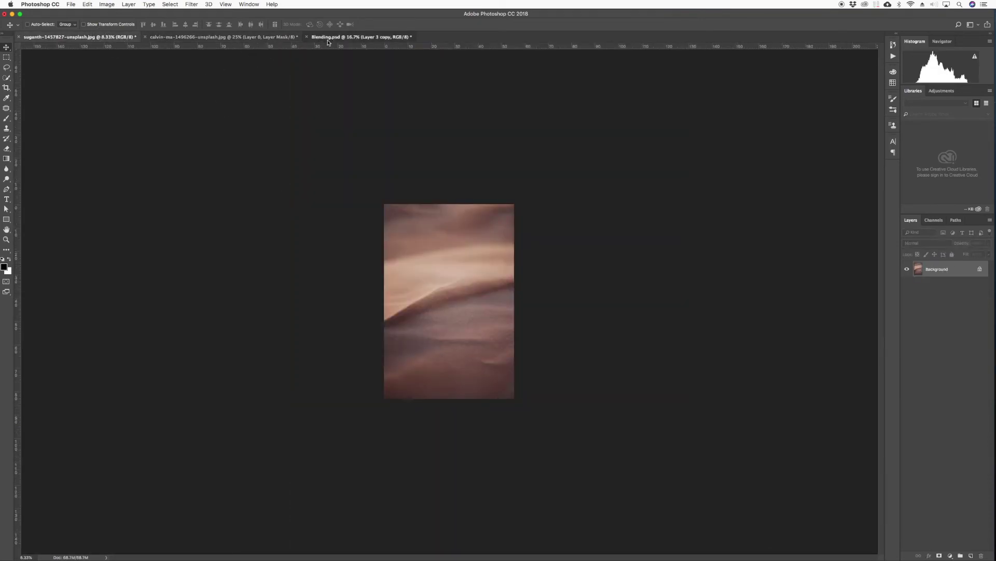
pyautogui.click(362, 37)
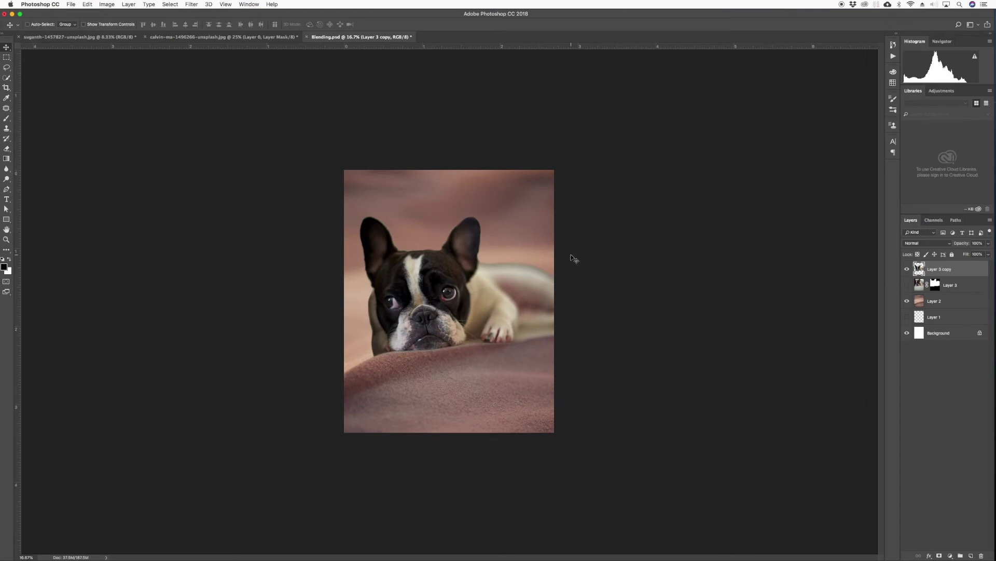
pyautogui.press('super+plus')
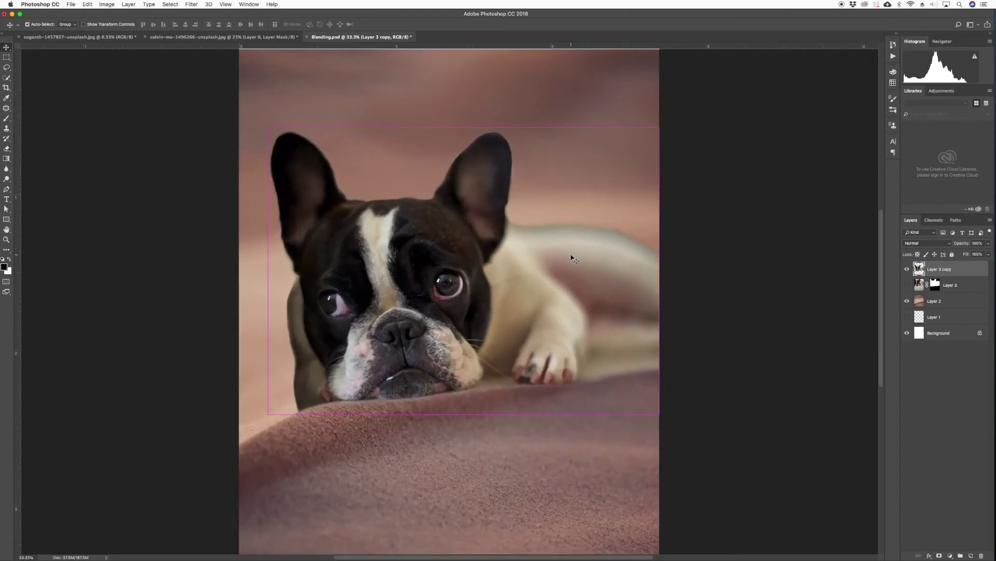
pyautogui.press('super+minus')
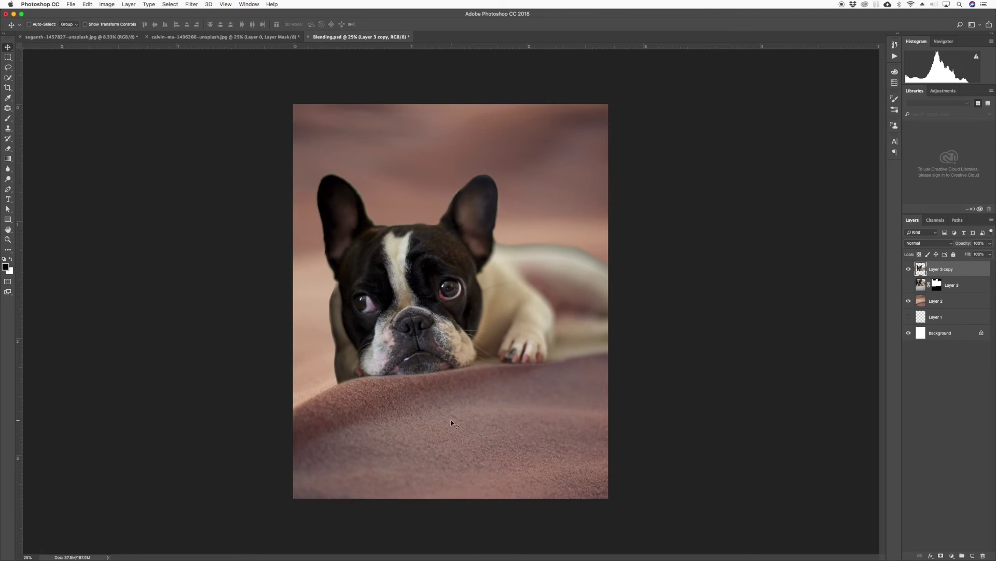
pyautogui.press('i')
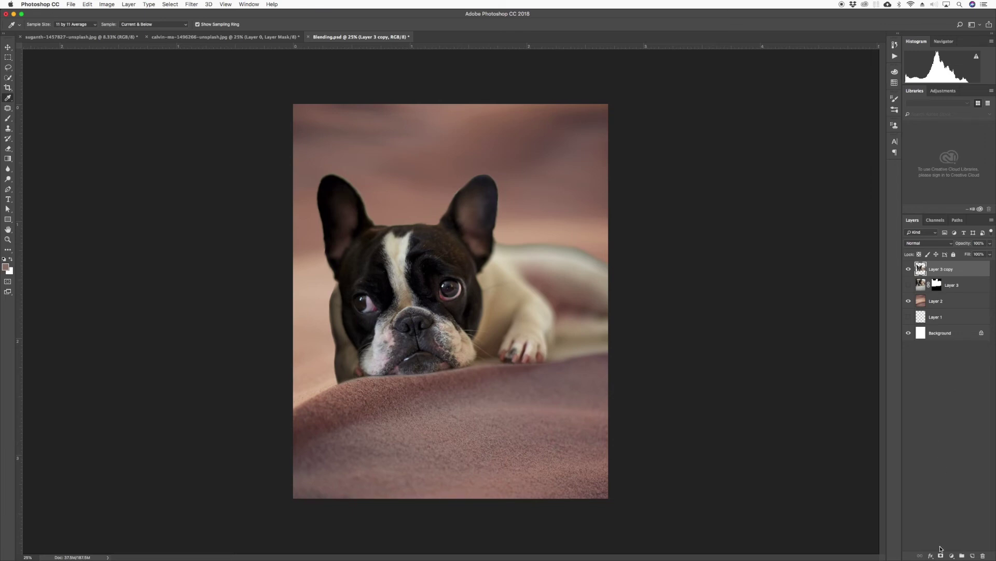
# Add a Gradient Map adjustment layer and set its blend mode to Color.
pyautogui.click(953, 556)
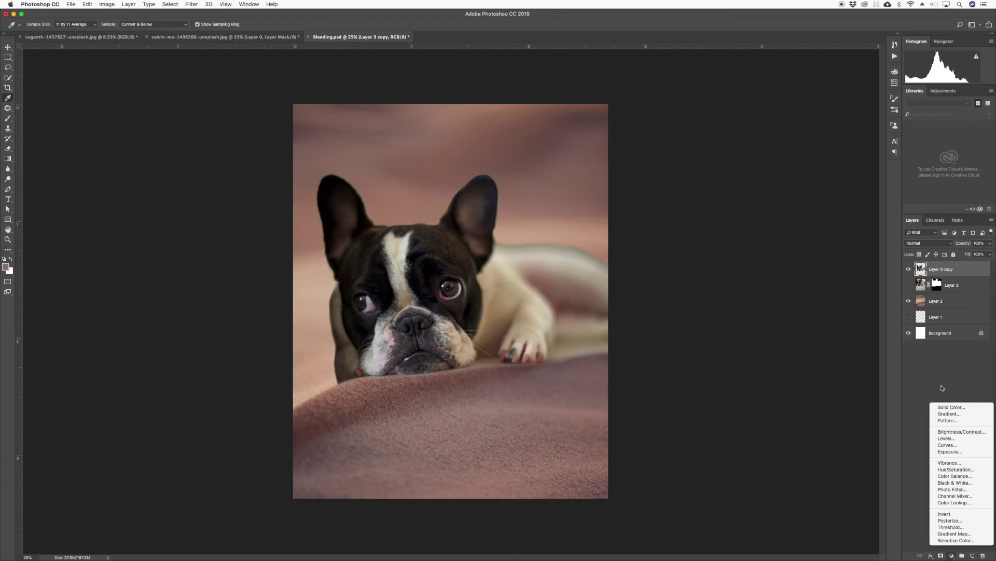
pyautogui.click(965, 534)
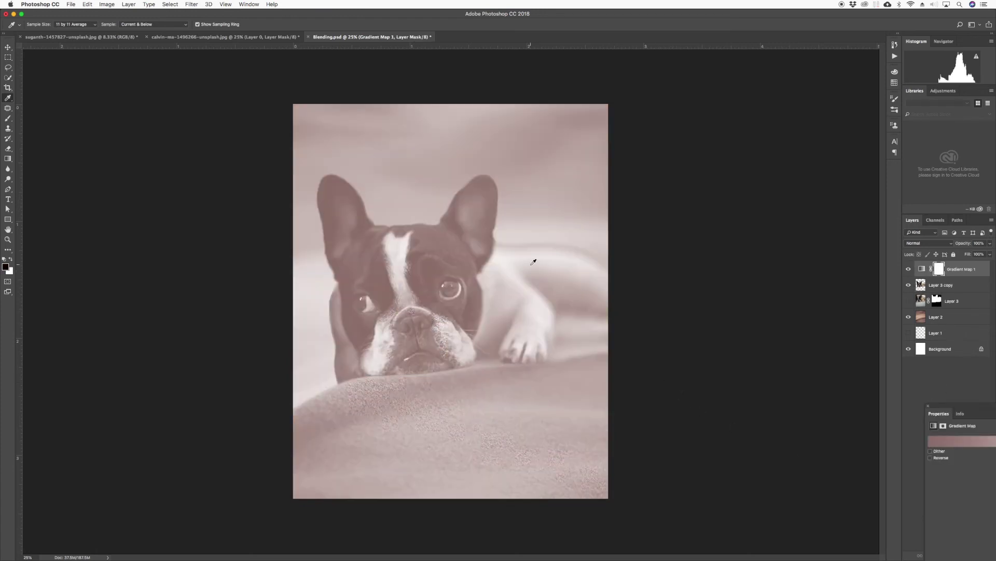
pyautogui.click(9, 47)
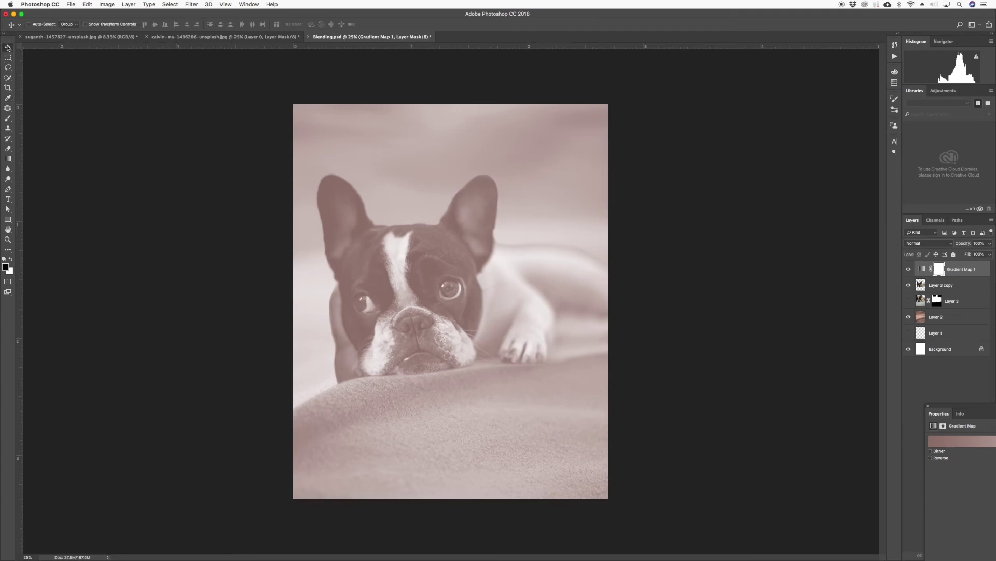
pyautogui.click(918, 244)
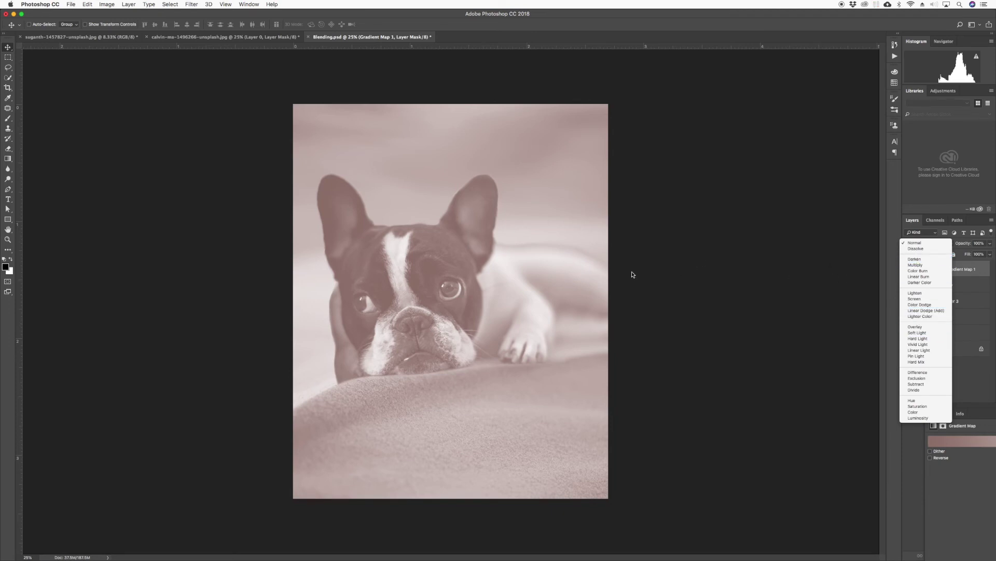
pyautogui.click(918, 412)
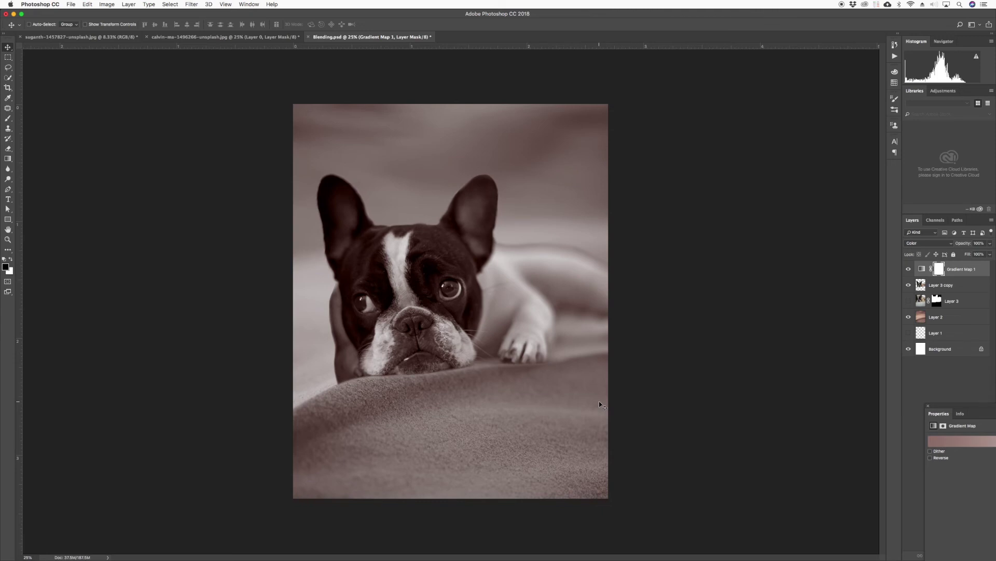
pyautogui.press('super+minus')
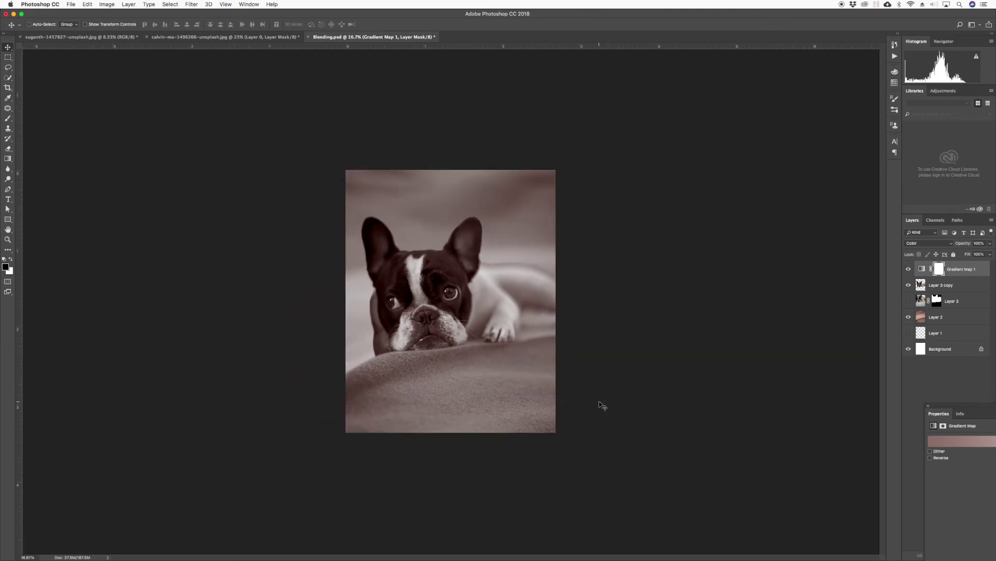
pyautogui.press('super+plus')
pyautogui.press('super+plus')
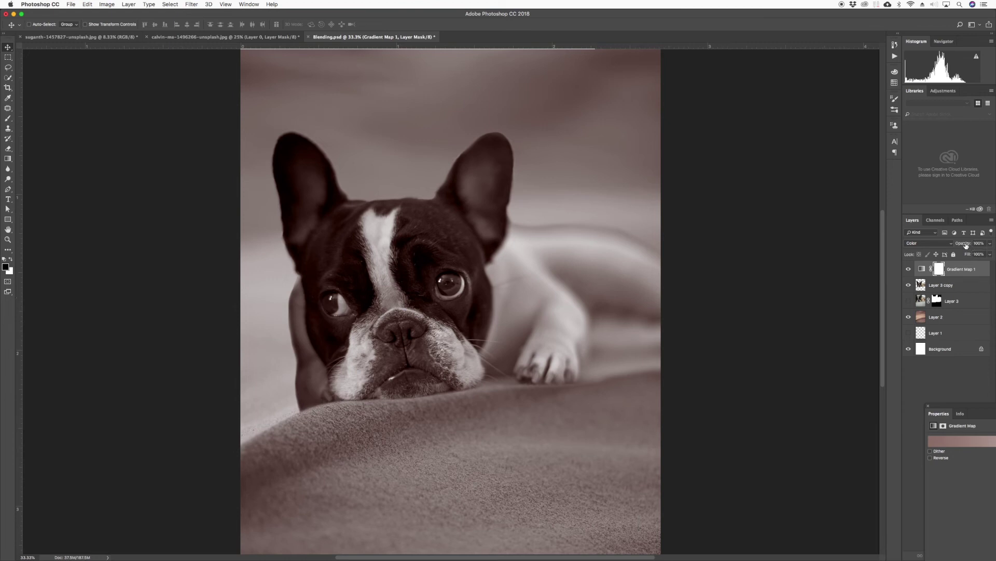
# Lower Gradient Map 1's opacity to about 30%.
pyautogui.moveTo(966, 245); pyautogui.dragTo(954, 244)
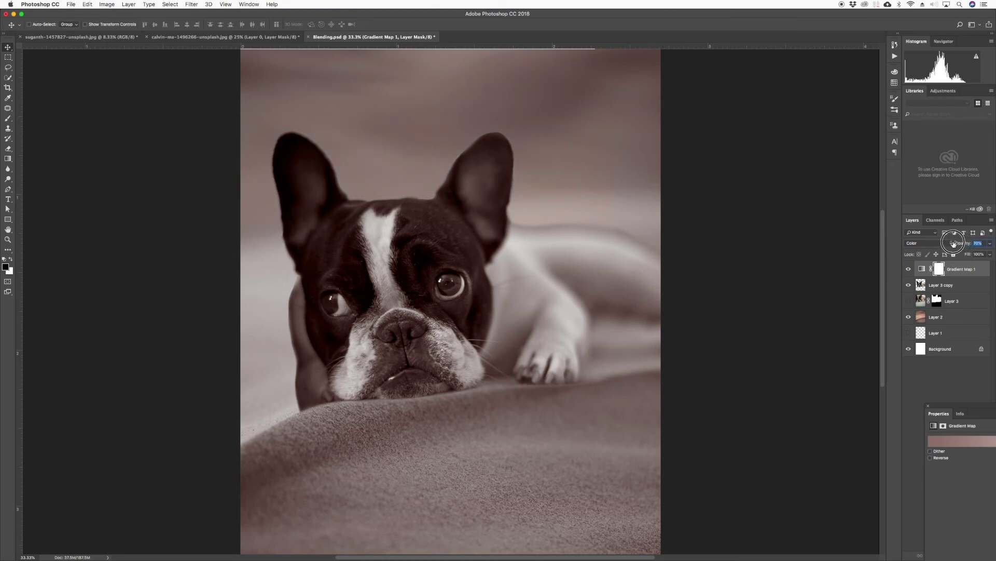
pyautogui.click(990, 243)
pyautogui.moveTo(980, 254)
pyautogui.mouseDown()
pyautogui.moveTo(944, 253)
pyautogui.moveTo(968, 253)
pyautogui.mouseUp()
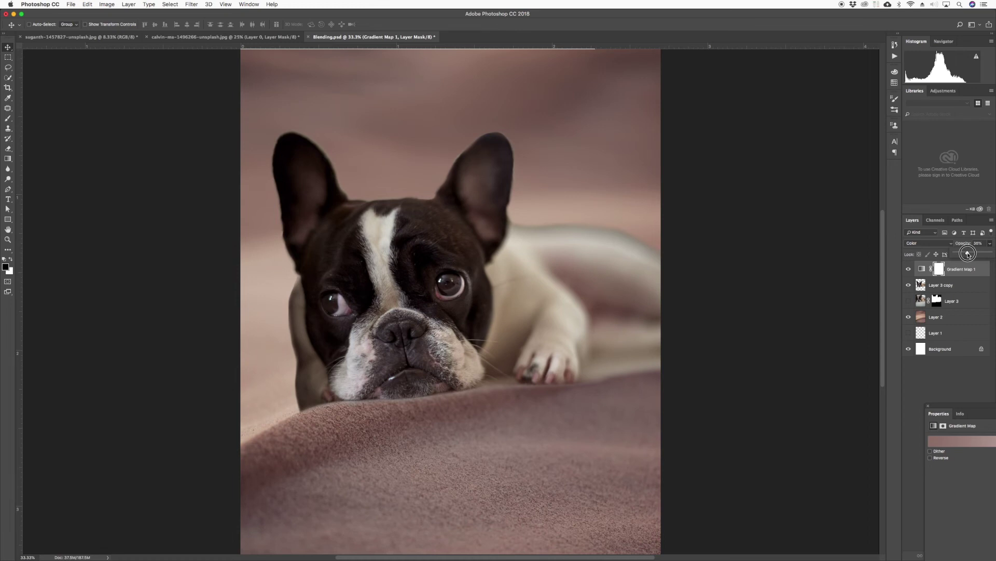
pyautogui.moveTo(968, 253); pyautogui.dragTo(965, 254)
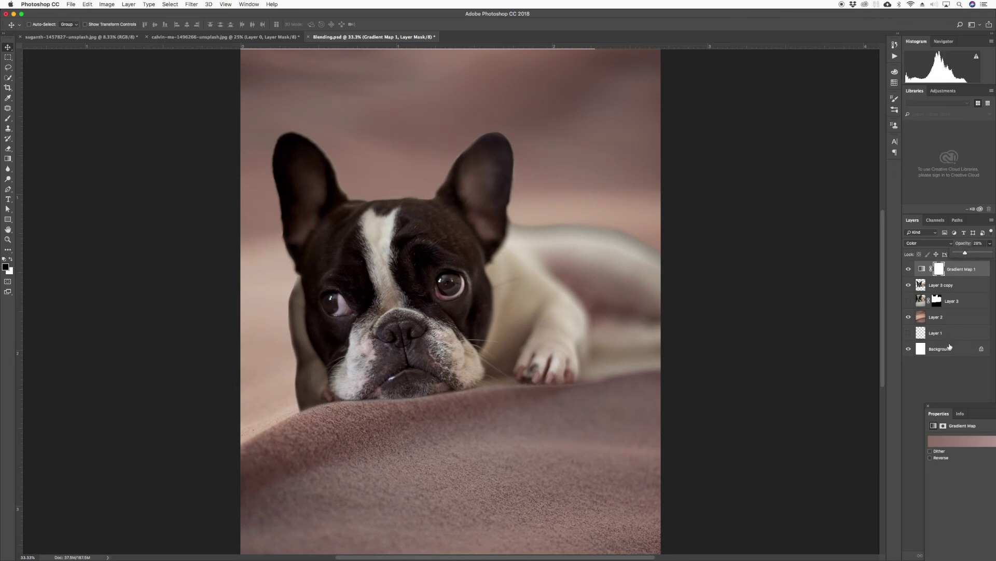
# Deselect layers, toggle Gradient Map 1's visibility to compare, leaving it hidden, and zoom out.
pyautogui.click(923, 393)
pyautogui.click(908, 270)
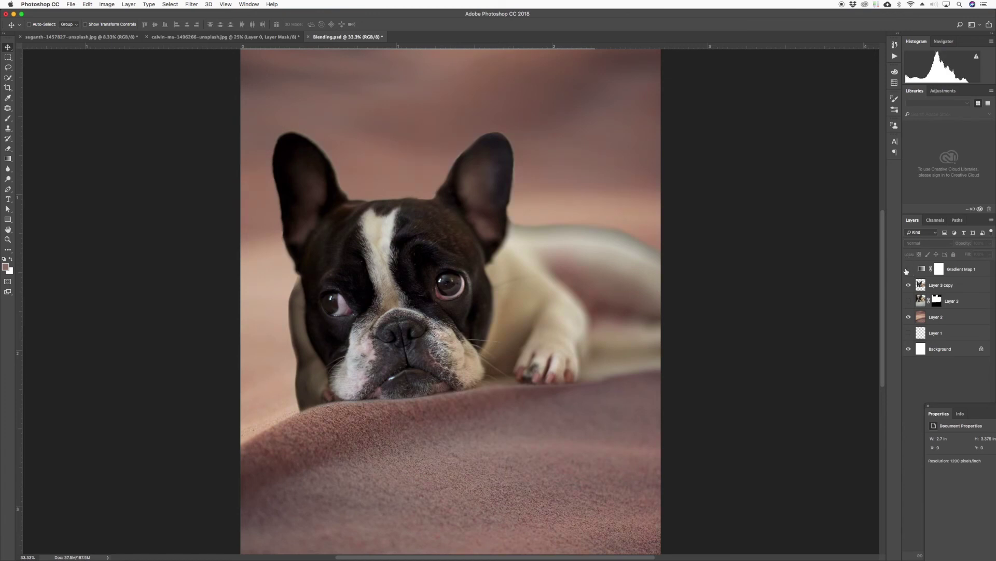
pyautogui.click(908, 270)
pyautogui.click(907, 270)
pyautogui.press('super+minus')
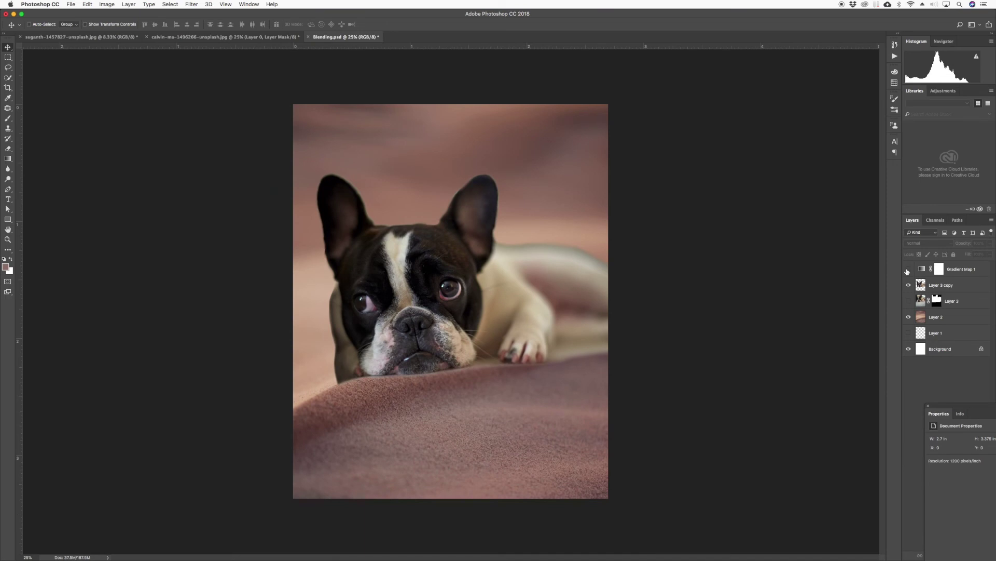
# Switch to Full Screen Mode and hide the rulers.
pyautogui.press('f')
pyautogui.press('f')
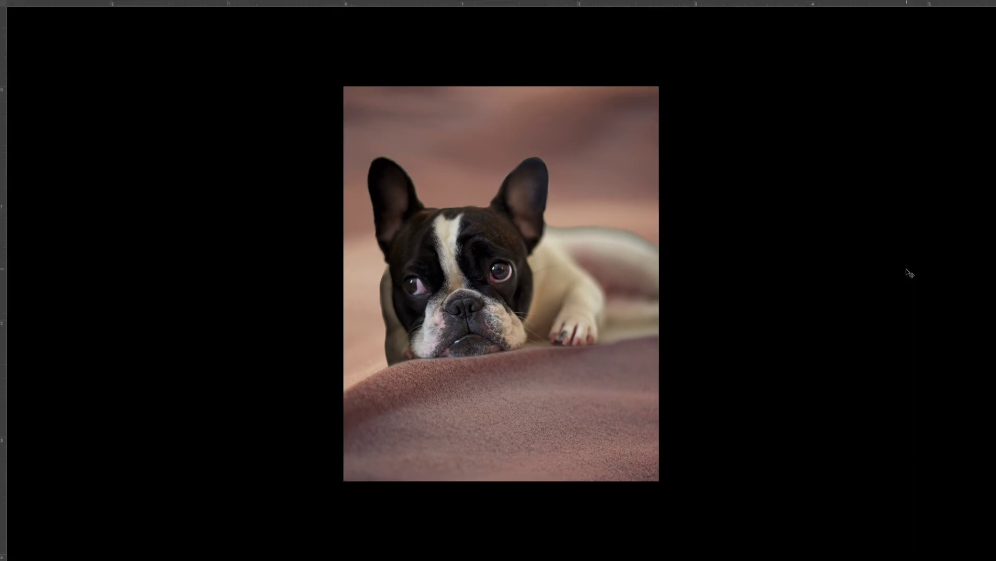
pyautogui.press('super+r')
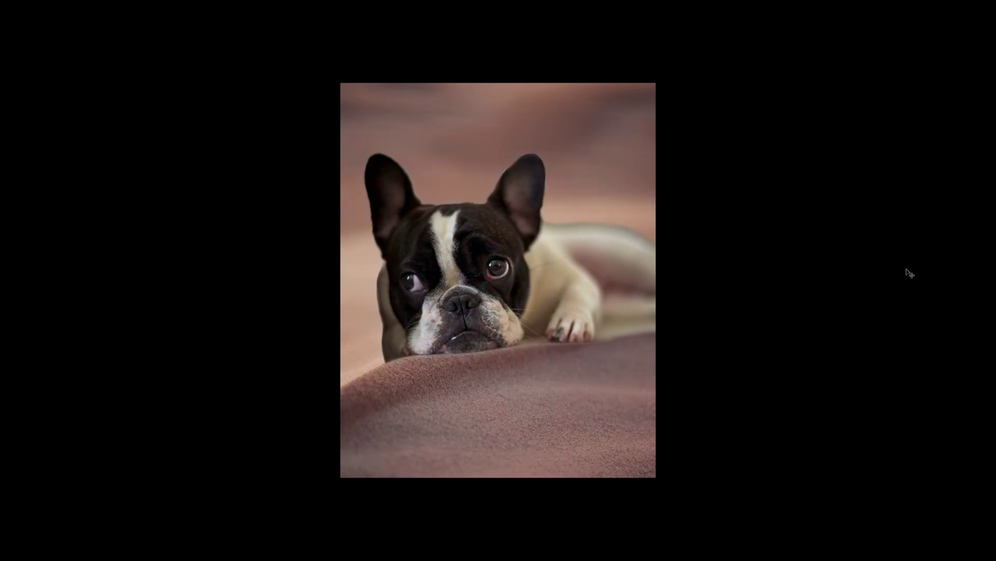
# Return to Standard Screen Mode, re-show Gradient Map 1, and set its opacity to about 39%.
pyautogui.press('f')
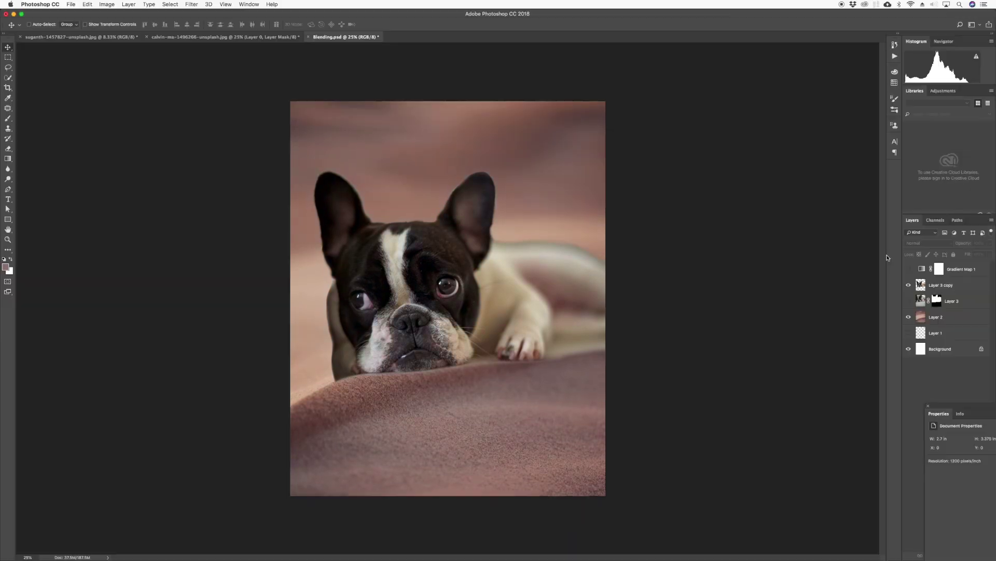
pyautogui.click(908, 268)
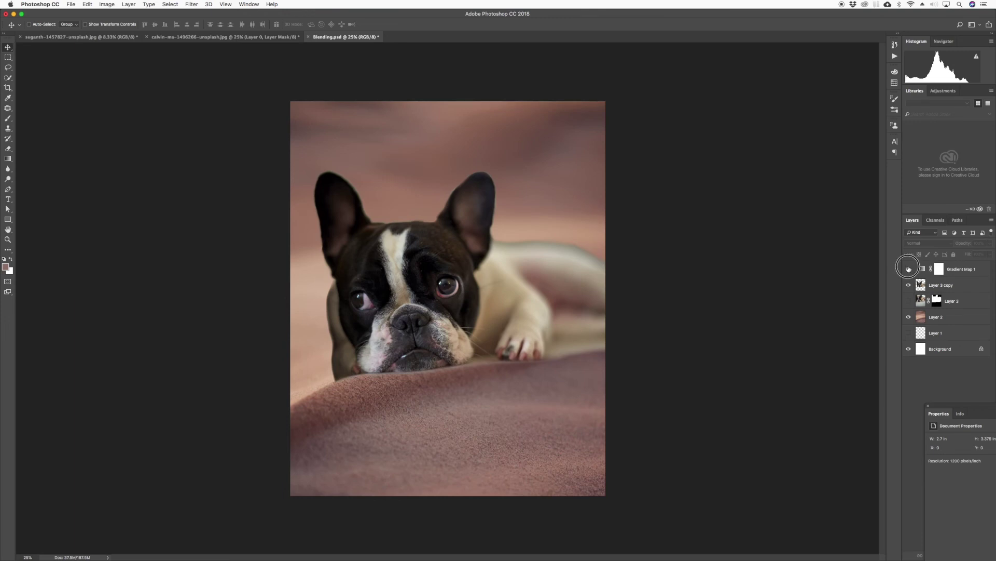
pyautogui.click(922, 268)
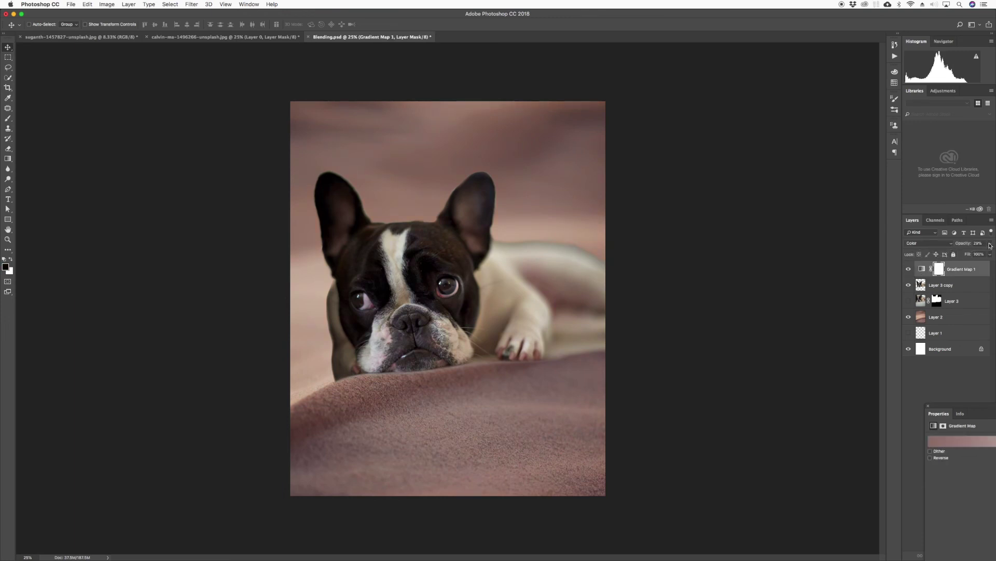
pyautogui.click(990, 244)
pyautogui.moveTo(966, 255); pyautogui.dragTo(972, 255)
pyautogui.moveTo(973, 255); pyautogui.dragTo(972, 256)
# Zoom out, toggle Gradient Map 1 off and on to compare, then close the Properties panel.
pyautogui.press('super+minus')
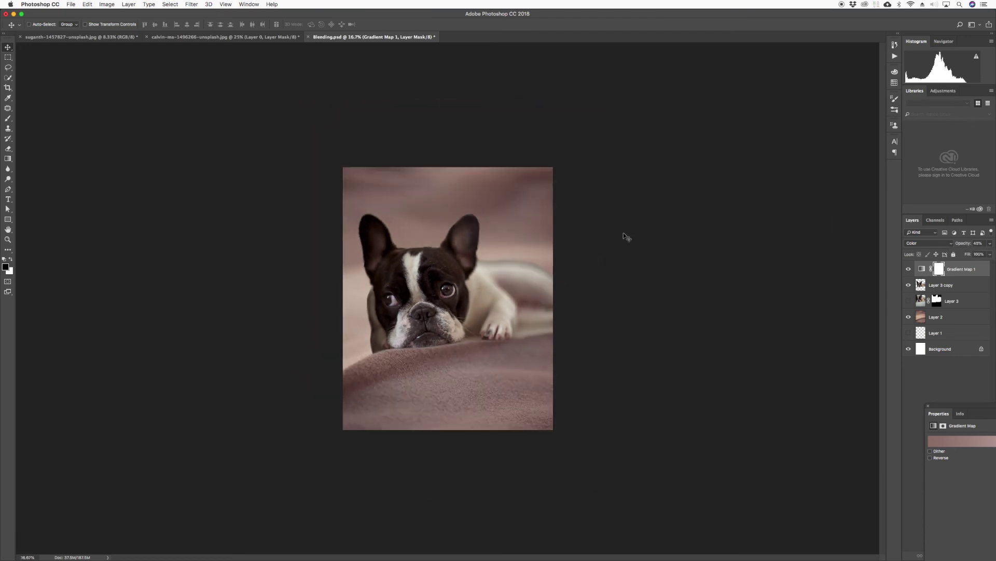
pyautogui.click(908, 269)
pyautogui.click(908, 270)
pyautogui.click(929, 406)
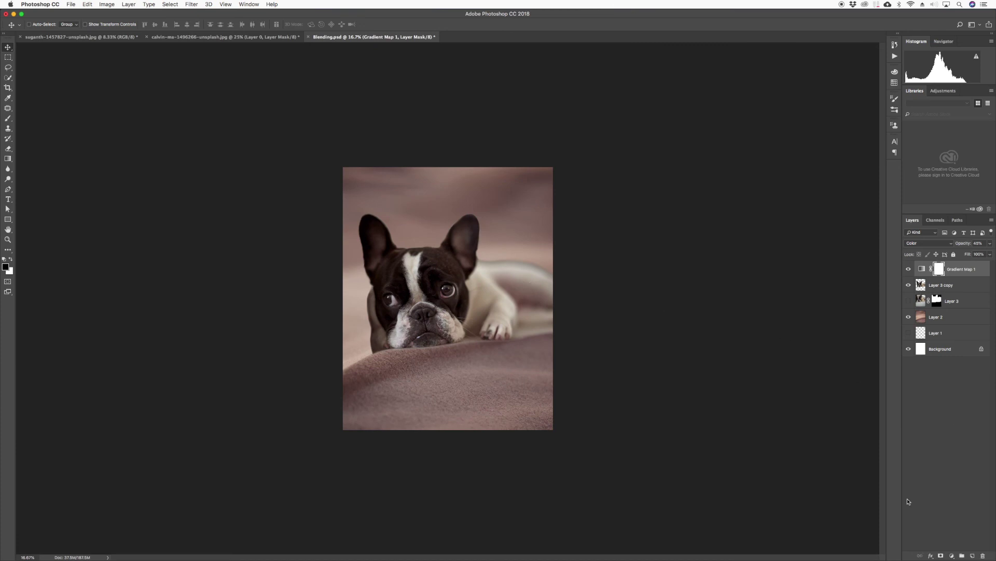
# Add a Color Lookup adjustment layer using the FoggyNight.3DL preset.
pyautogui.click(951, 555)
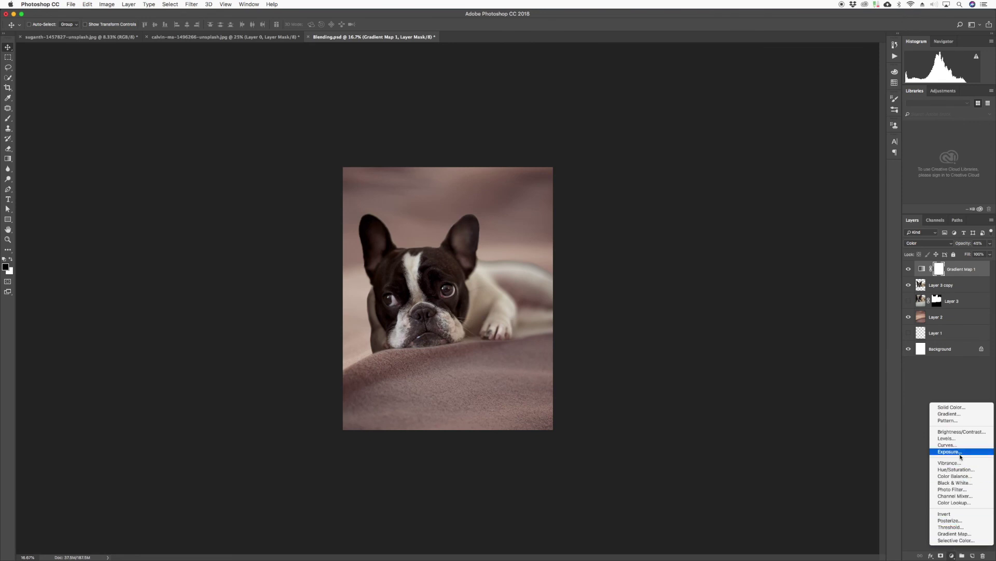
pyautogui.click(962, 503)
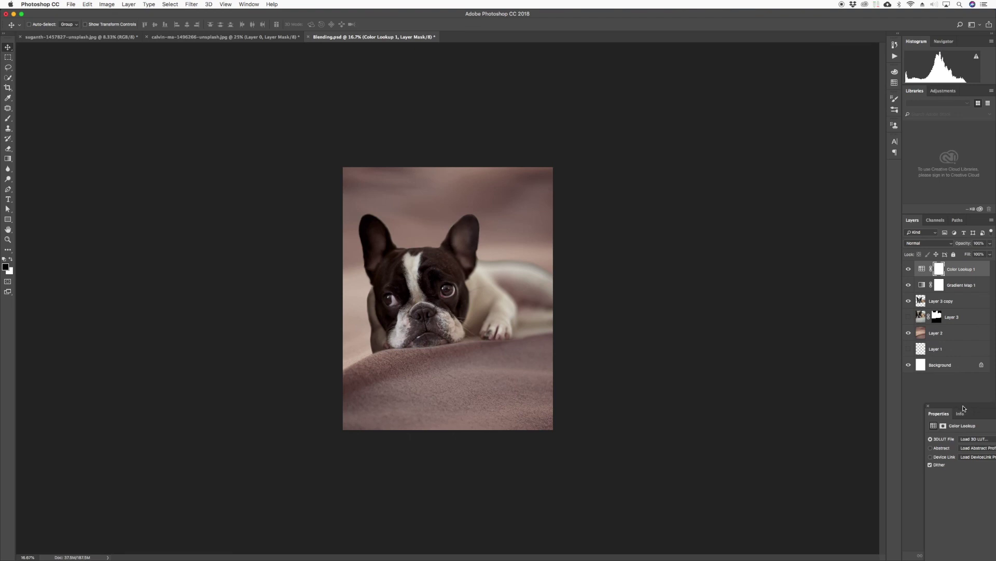
pyautogui.moveTo(964, 408); pyautogui.dragTo(636, 138)
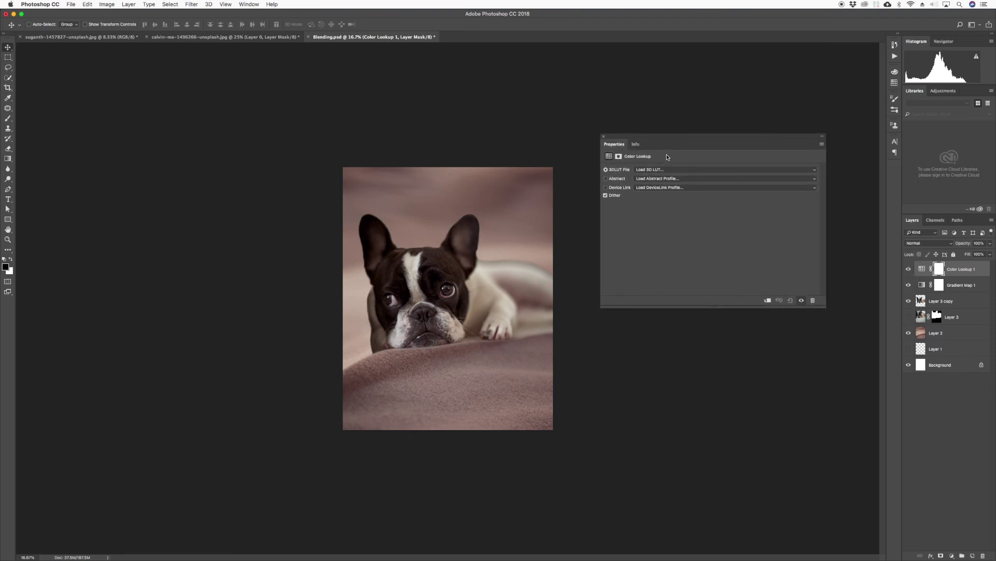
pyautogui.click(782, 171)
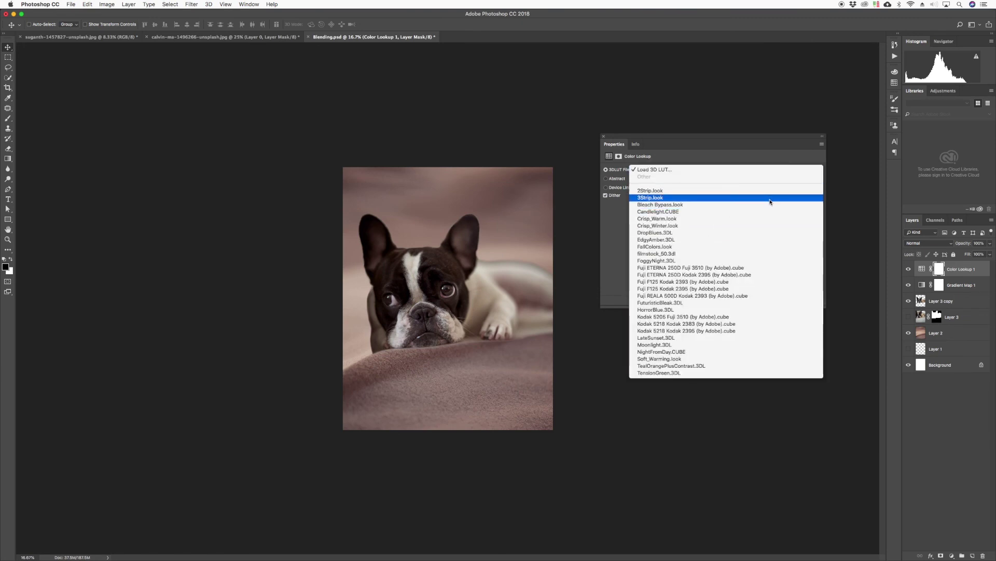
pyautogui.click(689, 261)
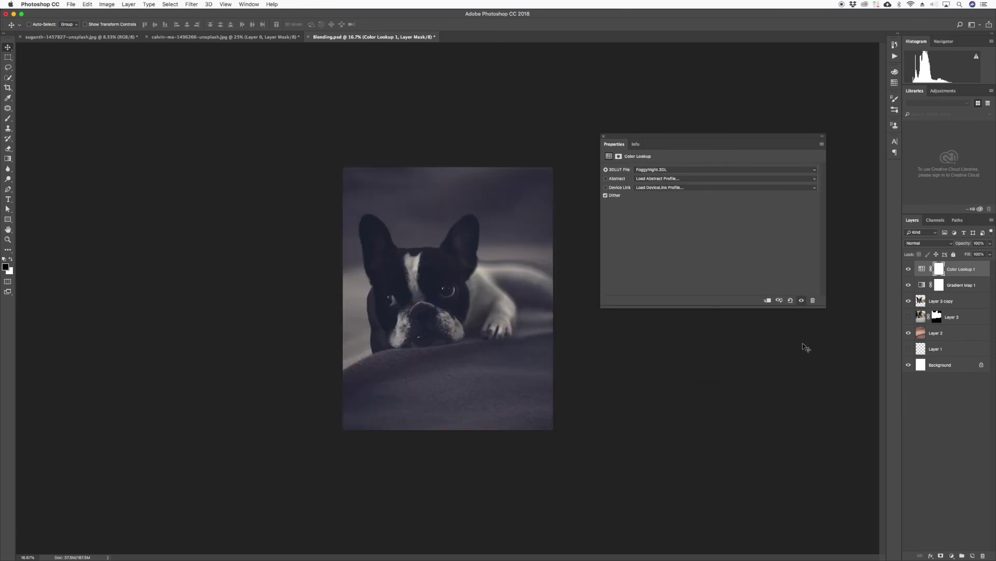
# Zoom in, lower the Color Lookup layer's opacity to about 70%, and deselect it.
pyautogui.press('super+equal')
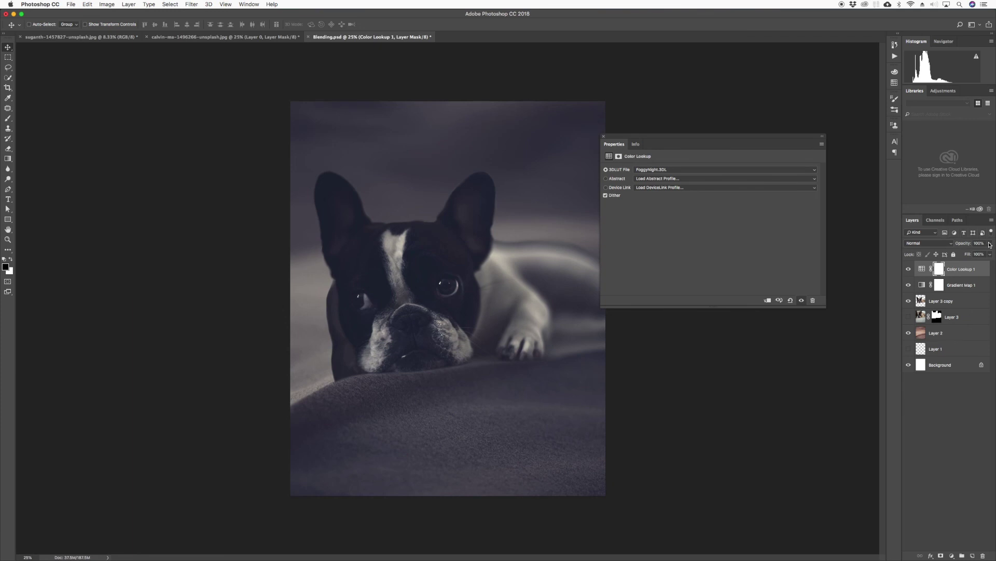
pyautogui.click(990, 243)
pyautogui.moveTo(989, 254); pyautogui.dragTo(978, 254)
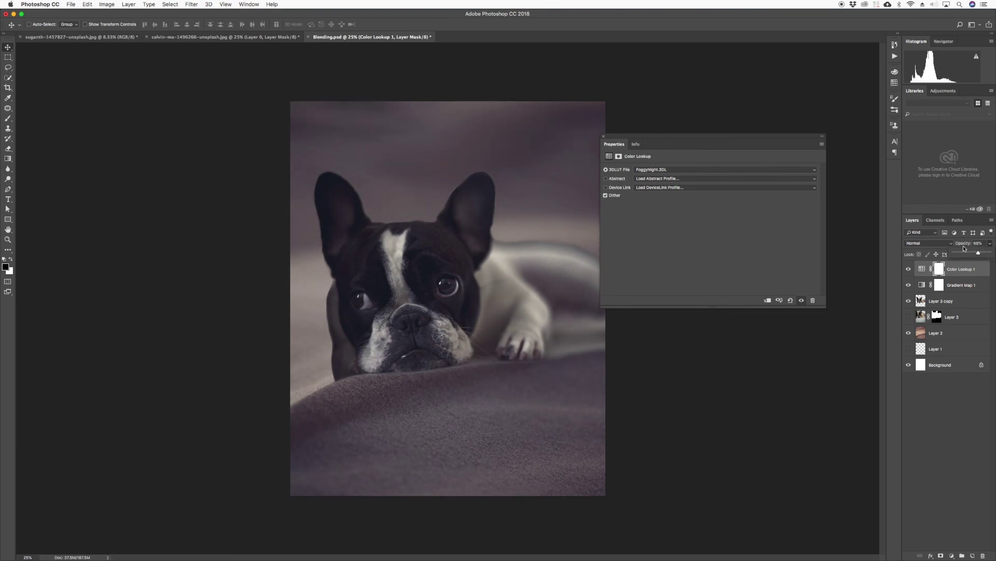
pyautogui.click(961, 417)
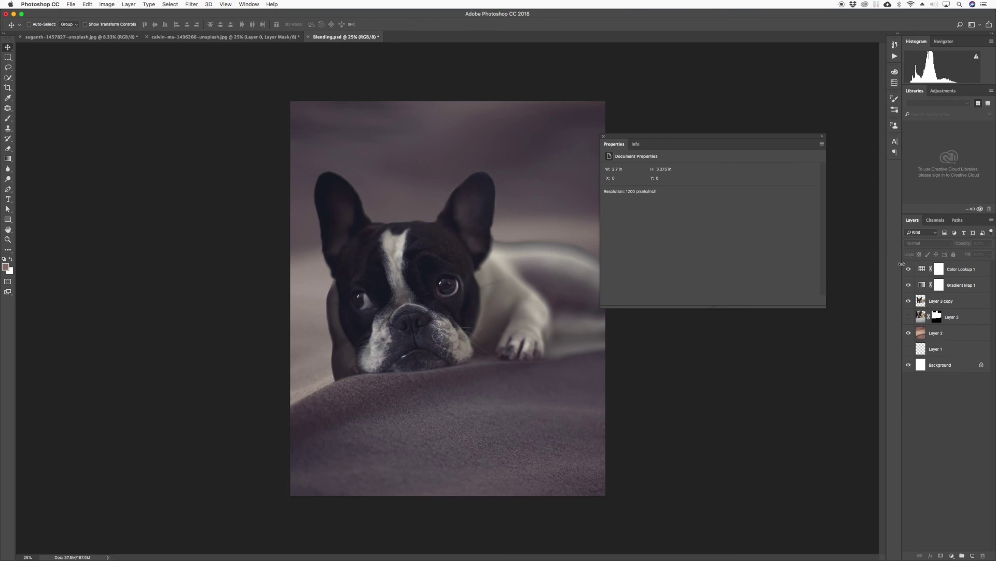
pyautogui.click(909, 283)
pyautogui.click(908, 269)
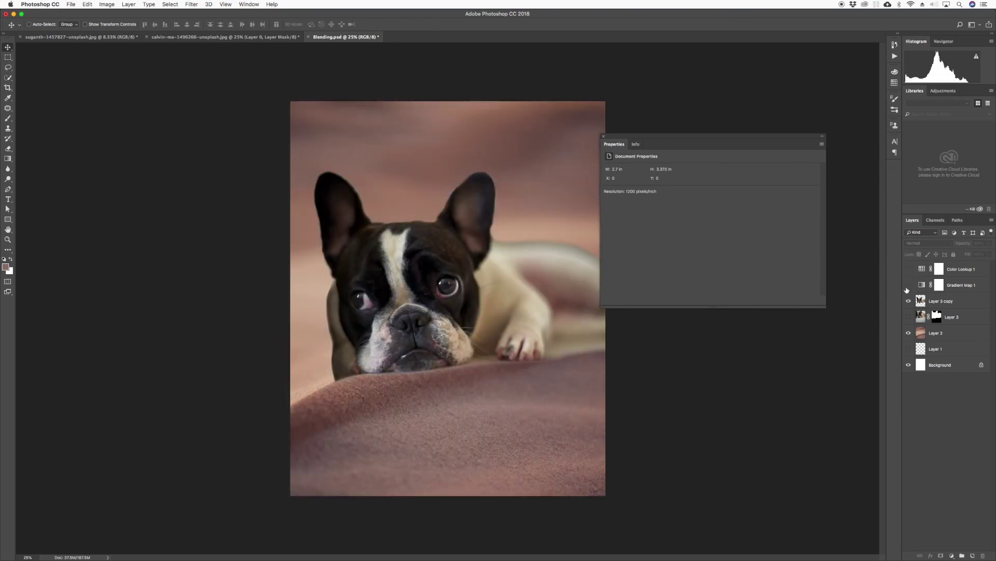
pyautogui.click(909, 285)
pyautogui.click(909, 268)
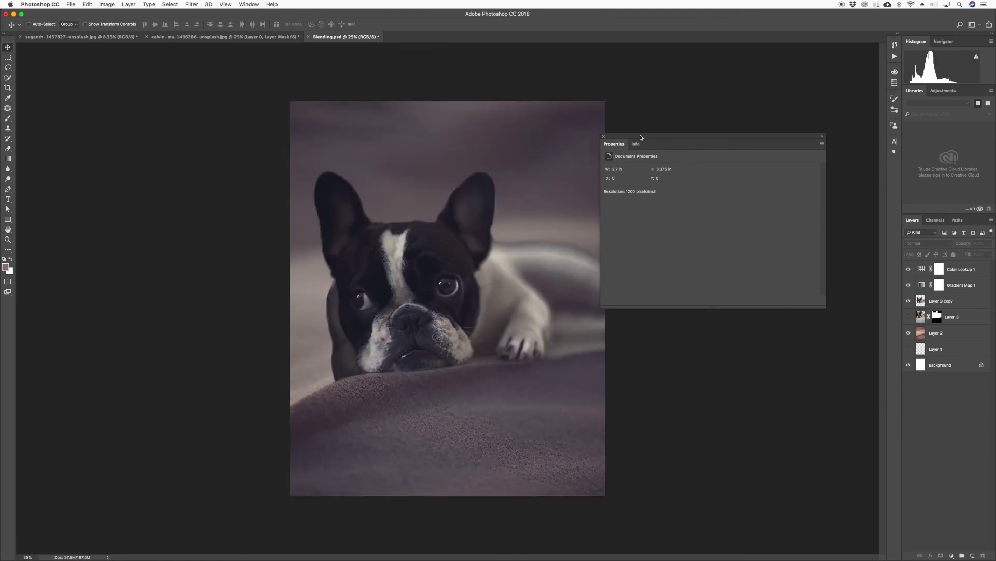
pyautogui.moveTo(641, 137); pyautogui.dragTo(650, 98)
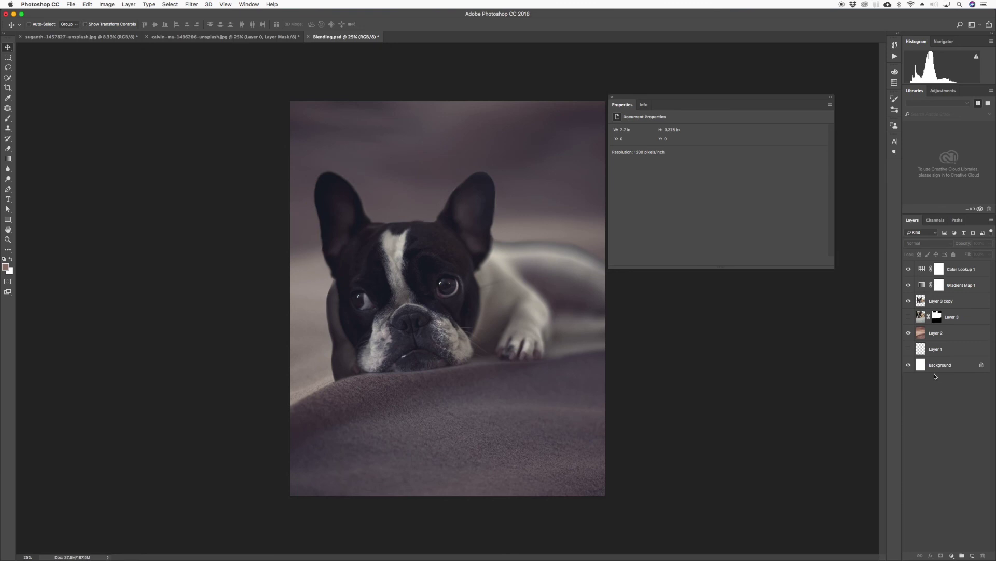
pyautogui.press('super+minus')
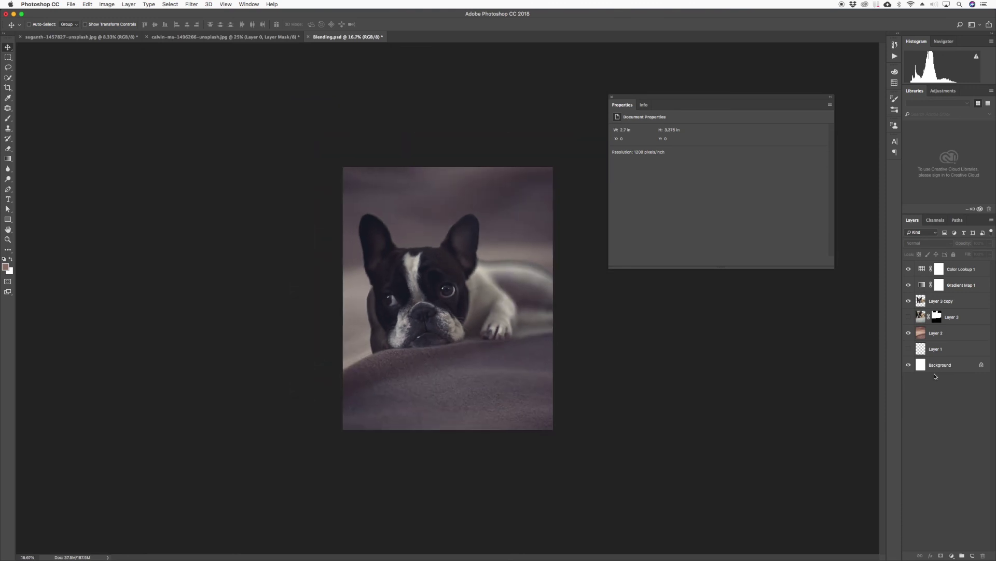